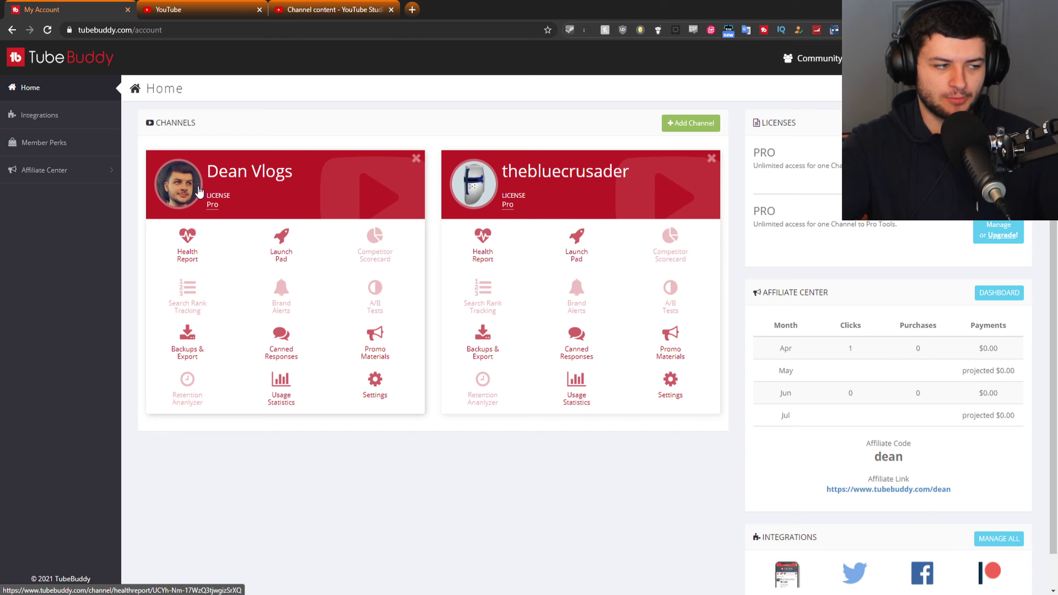
- Open the Dean Vlogs channel's Health Report and examine its totals for views, subscribers and uploads
{"action": "middle_click", "coordinate": [183, 241]}
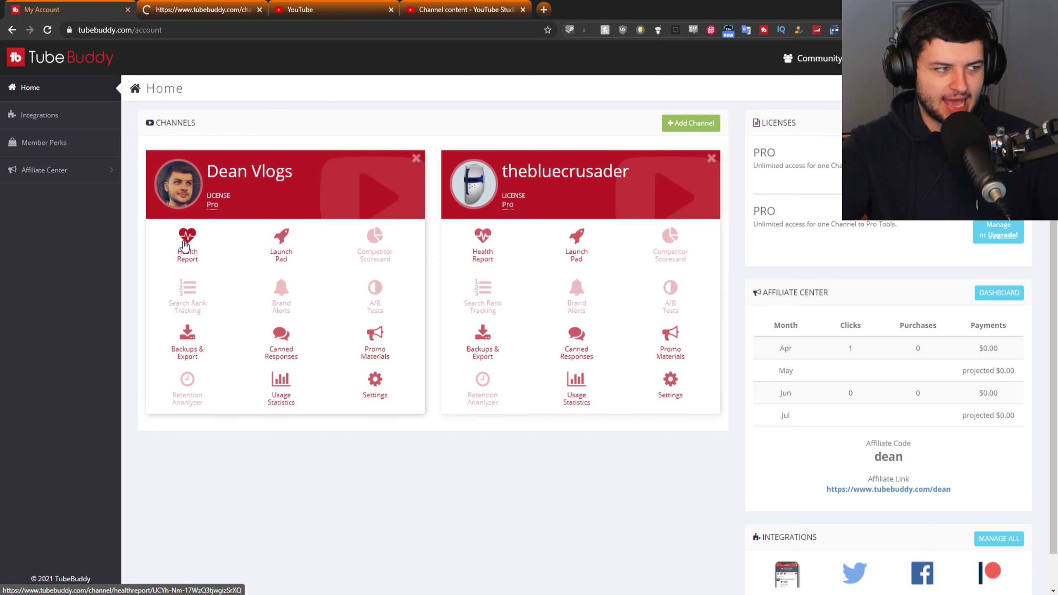
{"action": "left_click", "coordinate": [174, 5]}
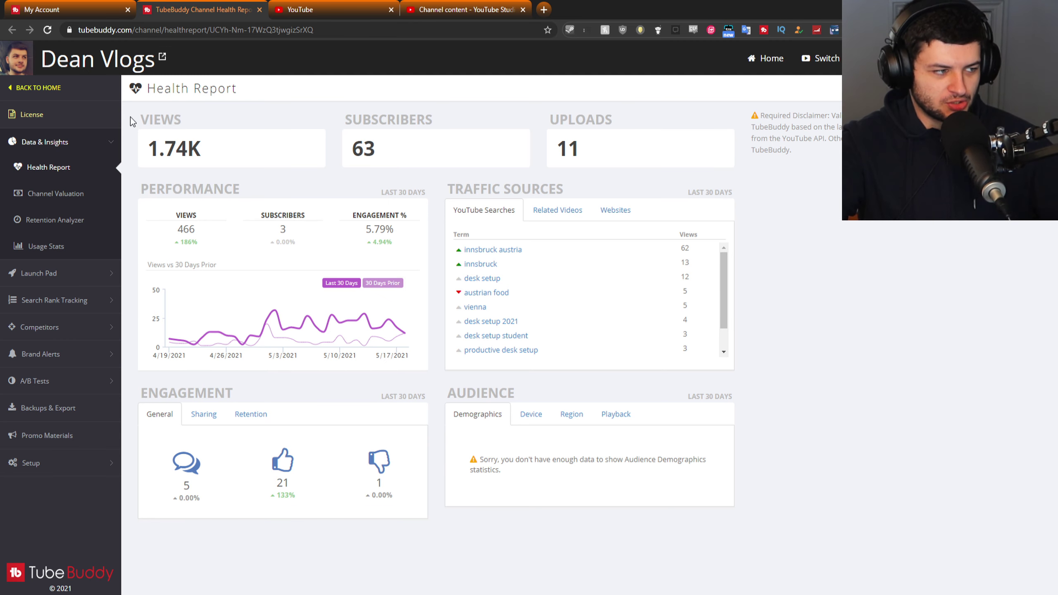
{"action": "double_click", "coordinate": [190, 149]}
{"action": "left_click", "coordinate": [190, 149]}
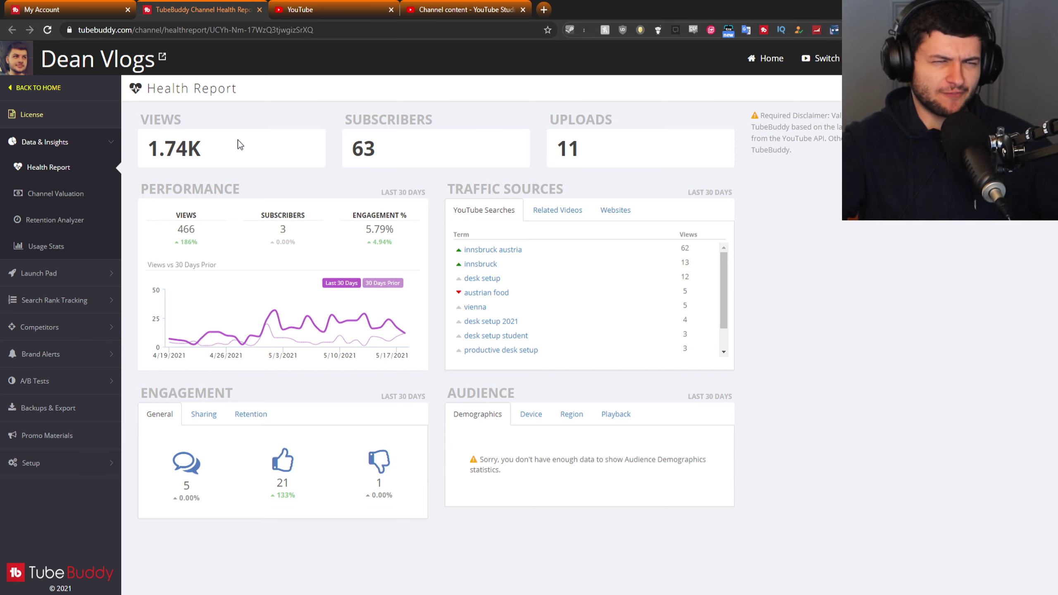
{"action": "left_click_drag", "start_coordinate": [206, 148], "coordinate": [147, 149]}
{"action": "left_click", "coordinate": [209, 152]}
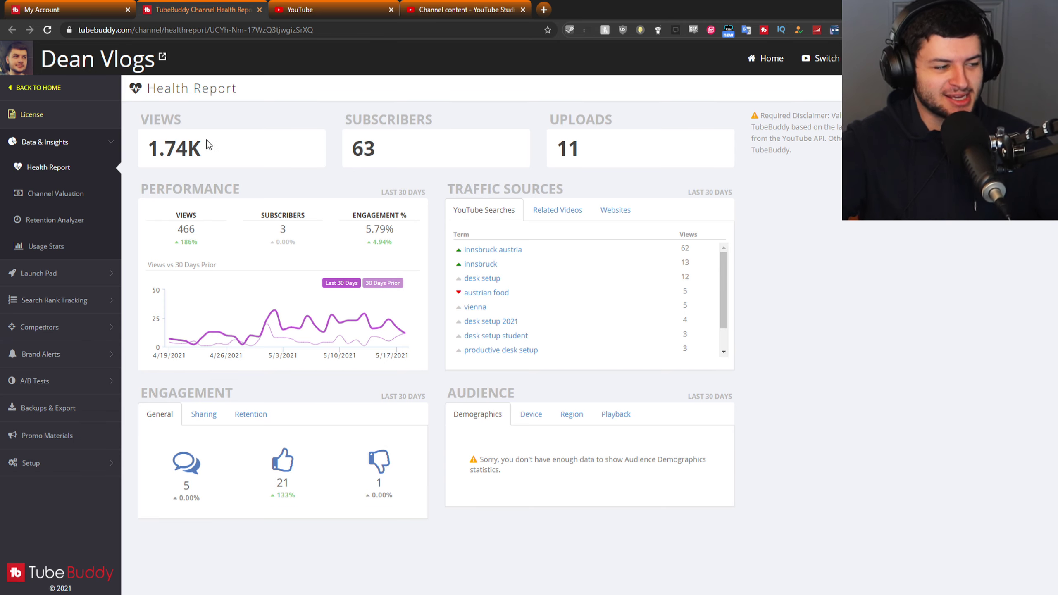
{"action": "double_click", "coordinate": [214, 146]}
{"action": "double_click", "coordinate": [354, 150]}
{"action": "left_click", "coordinate": [403, 149]}
{"action": "double_click", "coordinate": [552, 150]}
{"action": "left_click", "coordinate": [610, 152]}
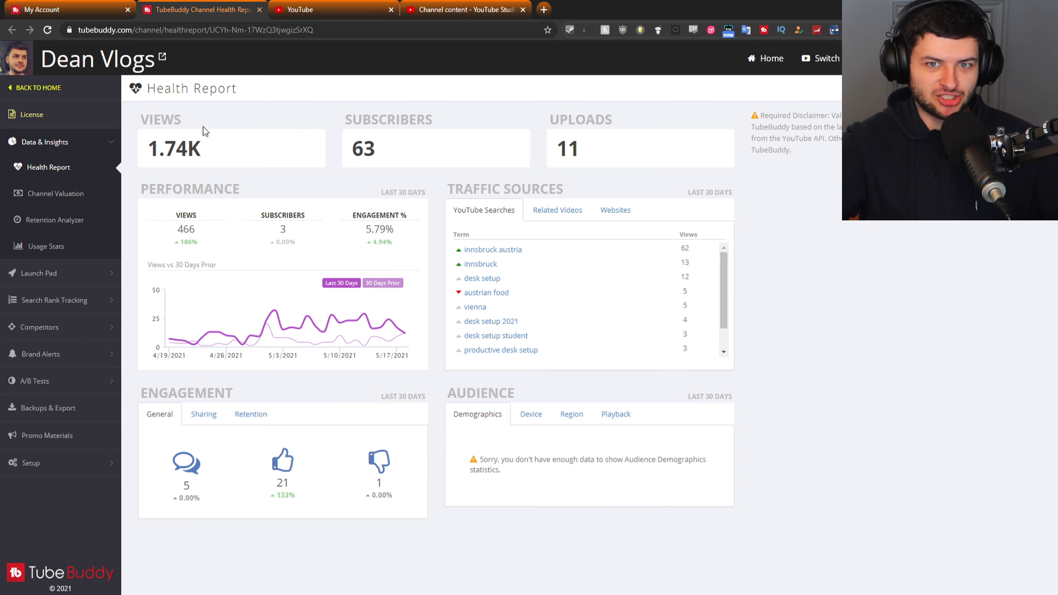
{"action": "left_click_drag", "start_coordinate": [149, 151], "coordinate": [204, 151]}
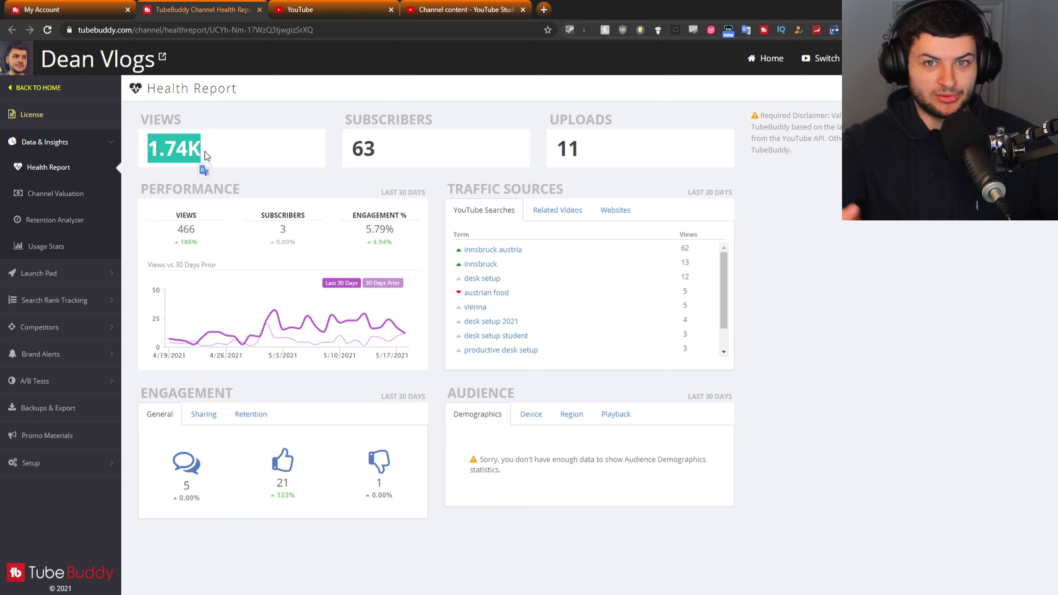
{"action": "left_click", "coordinate": [369, 137]}
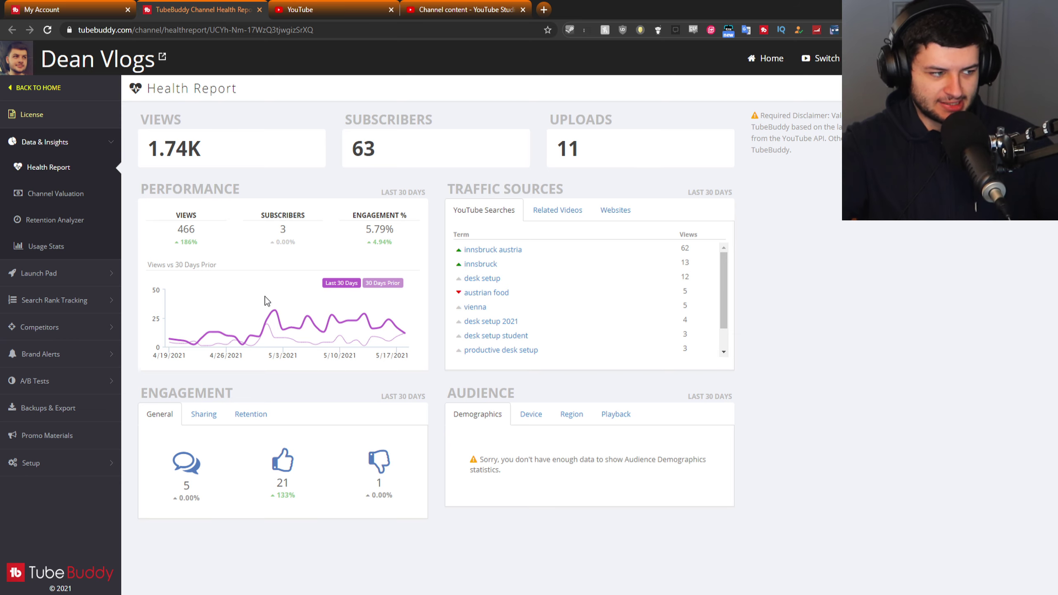
- View the sharing breakdown in the Engagement section, followed by the minutes watched among the retention figures
{"action": "mouse_move", "coordinate": [181, 332]}
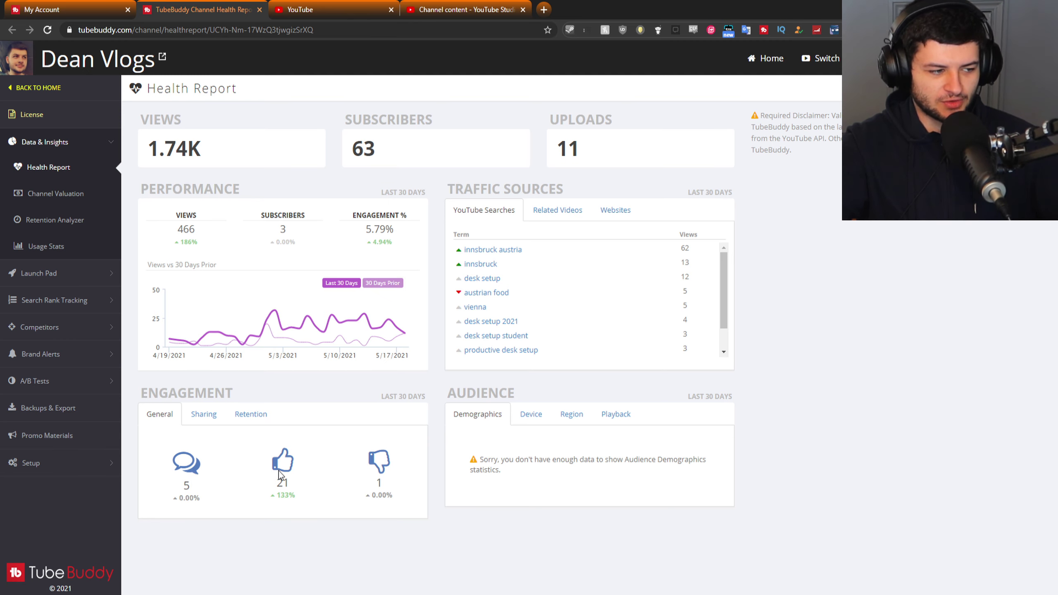
{"action": "left_click", "coordinate": [200, 414]}
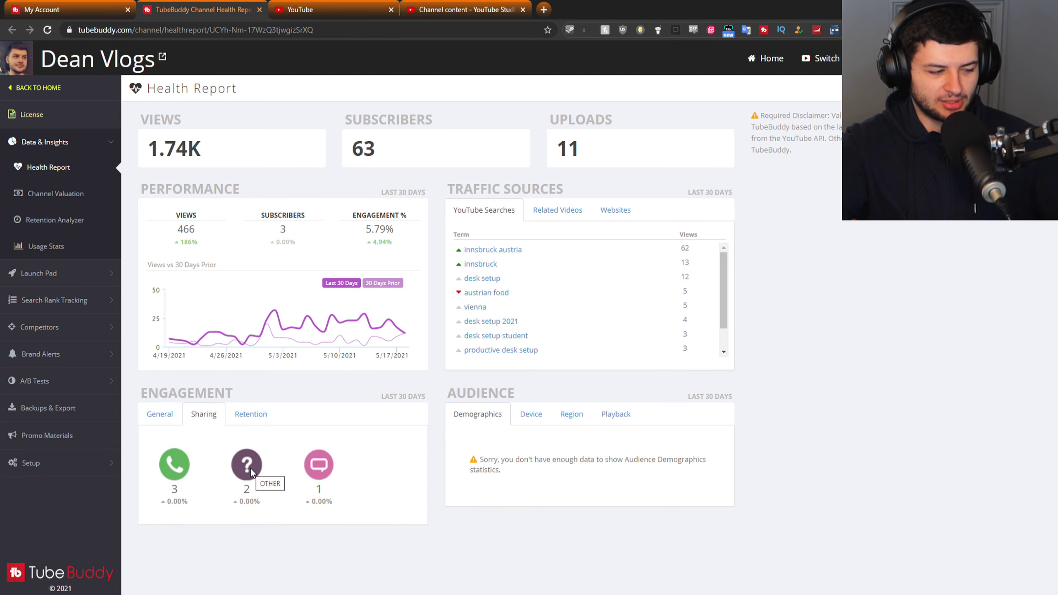
{"action": "left_click", "coordinate": [258, 413]}
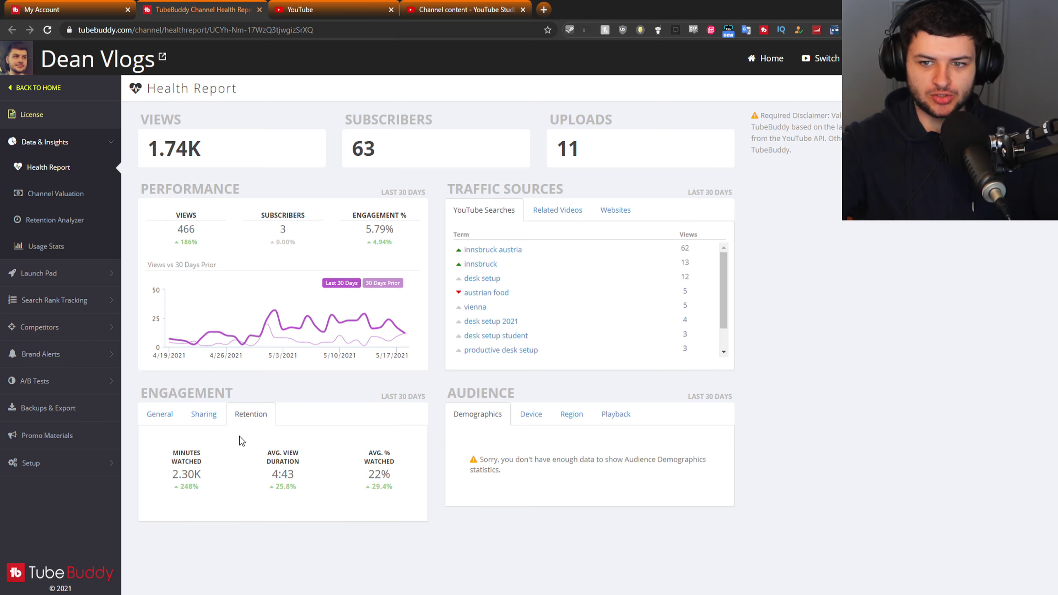
{"action": "left_click_drag", "start_coordinate": [171, 449], "coordinate": [227, 492]}
{"action": "left_click", "coordinate": [222, 473]}
{"action": "left_click", "coordinate": [175, 456]}
{"action": "left_click", "coordinate": [227, 492]}
- Examine the average view duration and average percentage watched in the Engagement retention figures
{"action": "left_click_drag", "start_coordinate": [267, 454], "coordinate": [292, 460]}
{"action": "left_click", "coordinate": [291, 460]}
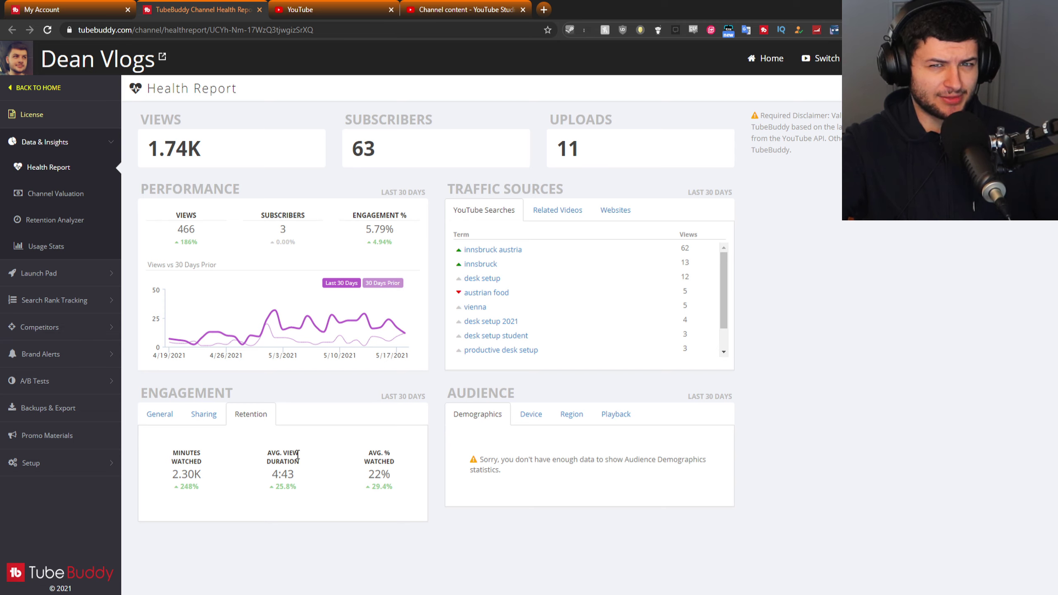
{"action": "left_click_drag", "start_coordinate": [267, 453], "coordinate": [324, 476]}
{"action": "left_click", "coordinate": [325, 476]}
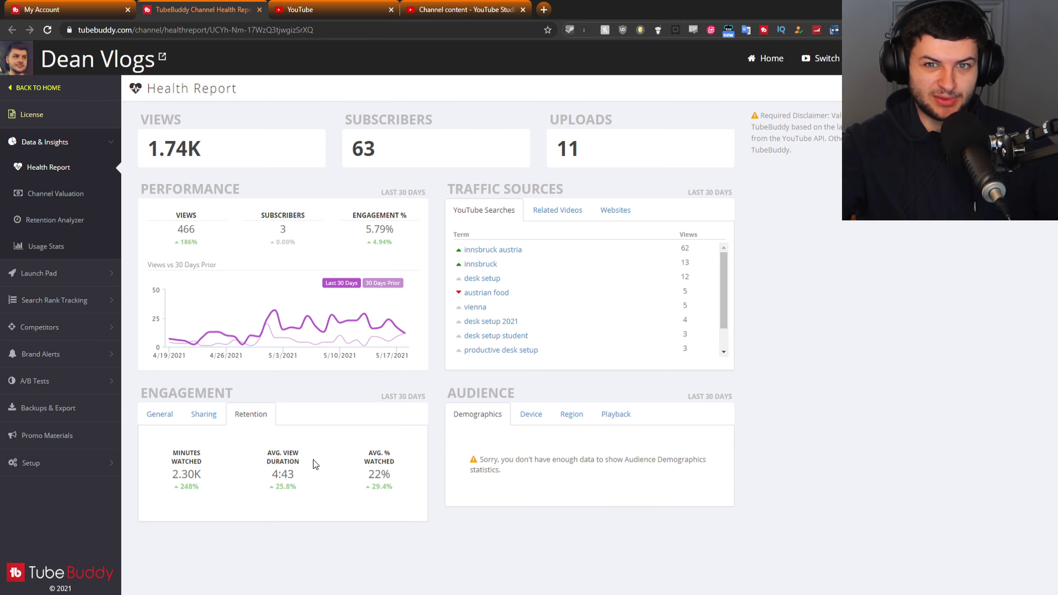
{"action": "left_click_drag", "start_coordinate": [257, 446], "coordinate": [300, 473]}
{"action": "left_click", "coordinate": [302, 475]}
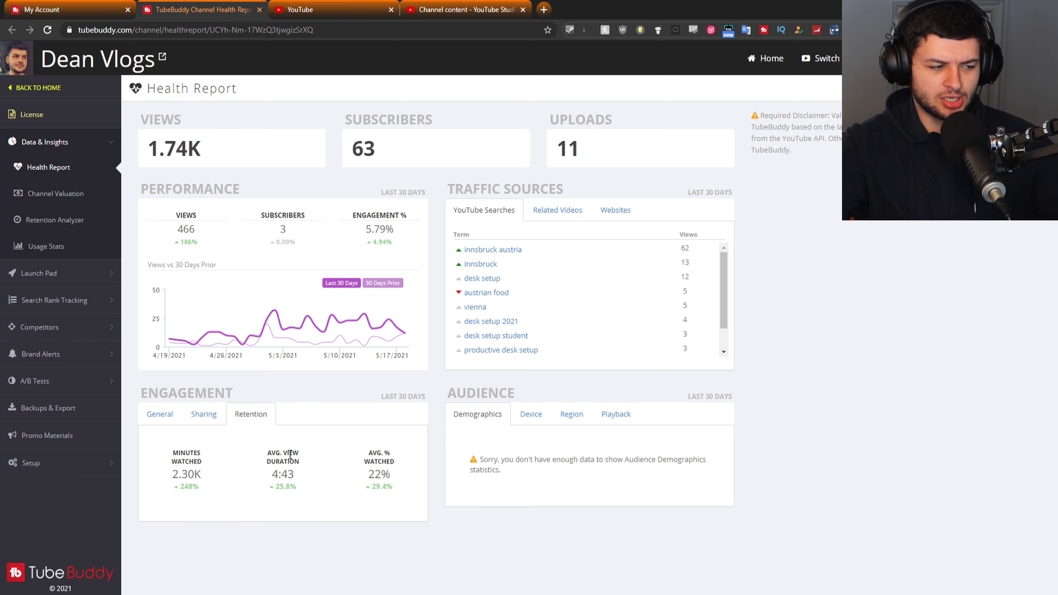
{"action": "left_click_drag", "start_coordinate": [267, 448], "coordinate": [307, 473]}
{"action": "left_click", "coordinate": [307, 473]}
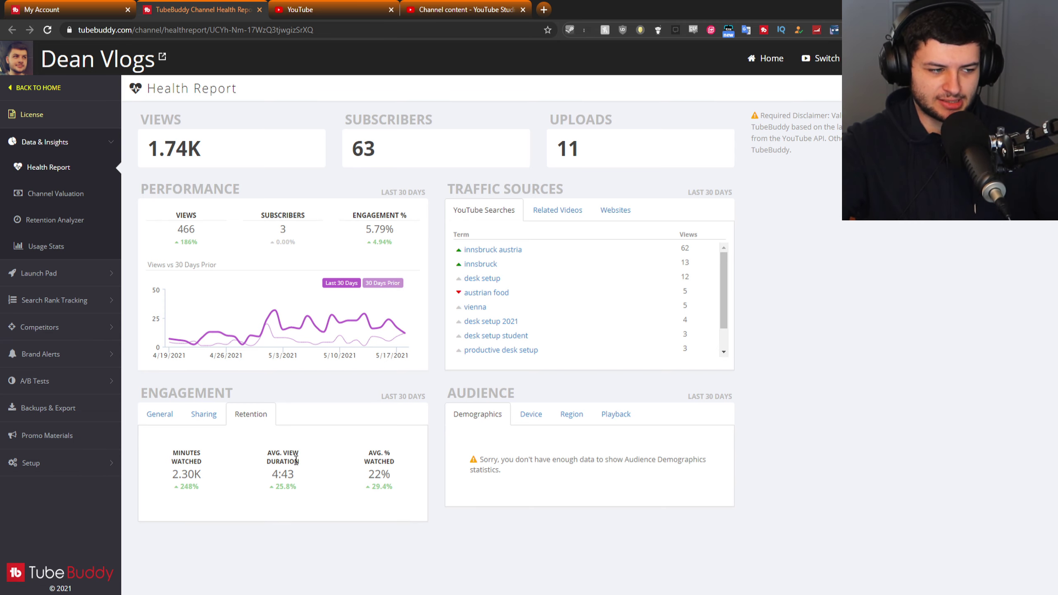
{"action": "left_click_drag", "start_coordinate": [364, 449], "coordinate": [391, 463]}
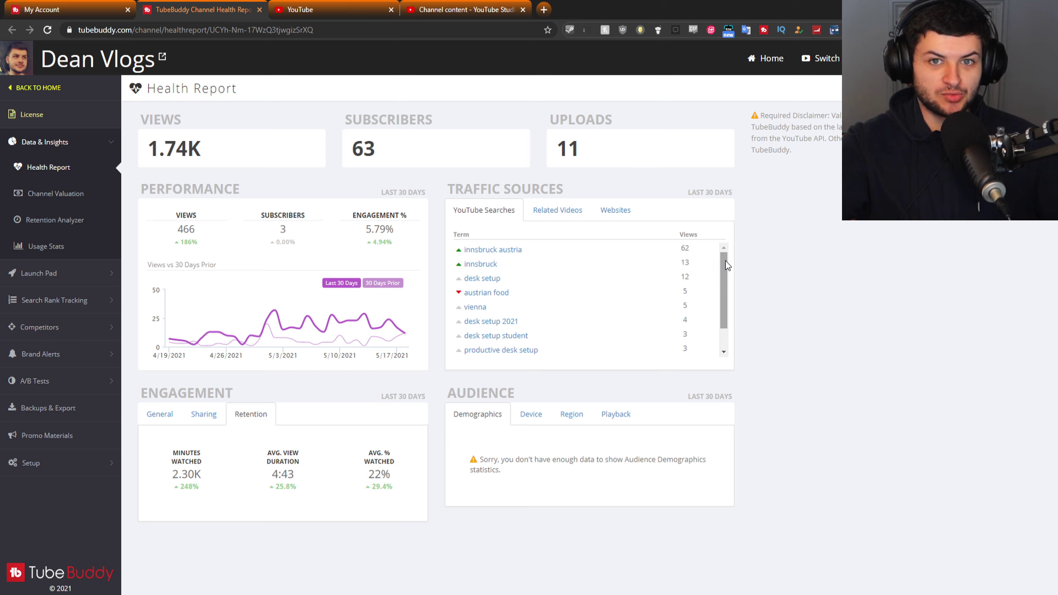
- Review the traffic sources by YouTube searches, related videos and websites
{"action": "left_click_drag", "start_coordinate": [726, 261], "coordinate": [727, 295]}
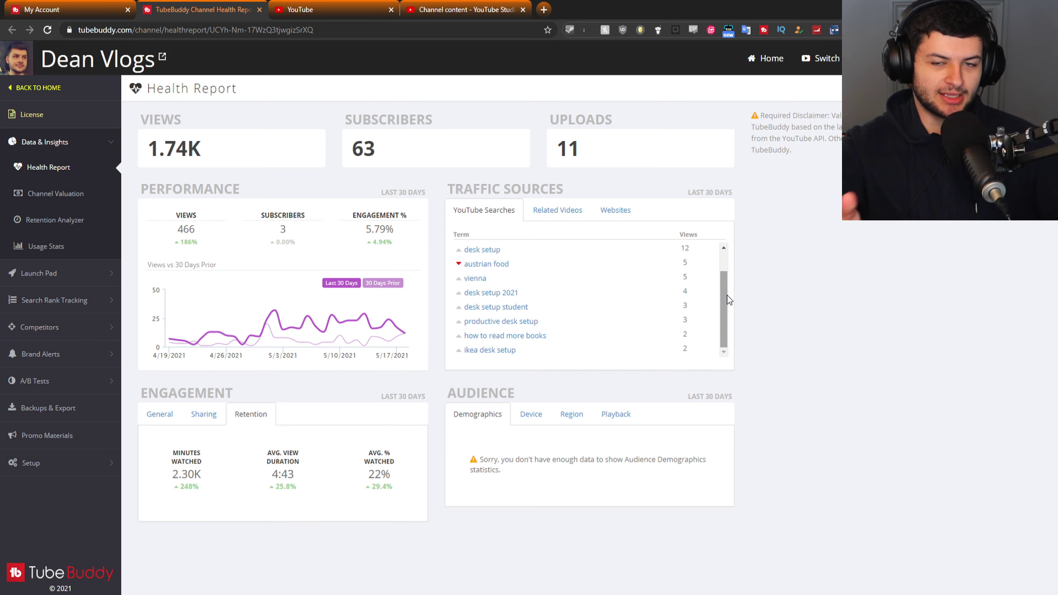
{"action": "scroll", "coordinate": [726, 295], "scroll_direction": "up", "scroll_amount": 2}
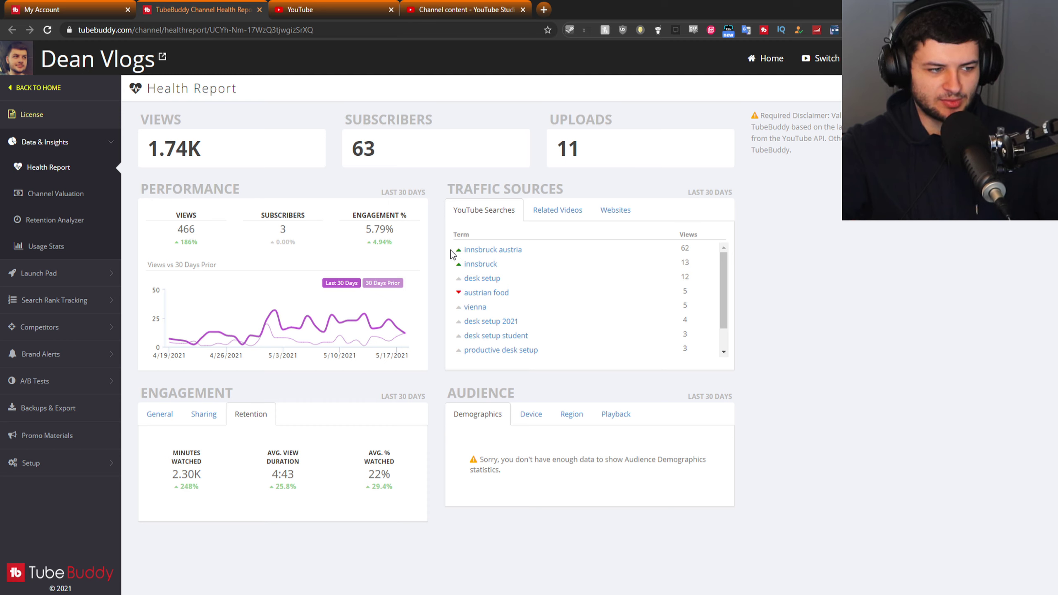
{"action": "left_click", "coordinate": [542, 211]}
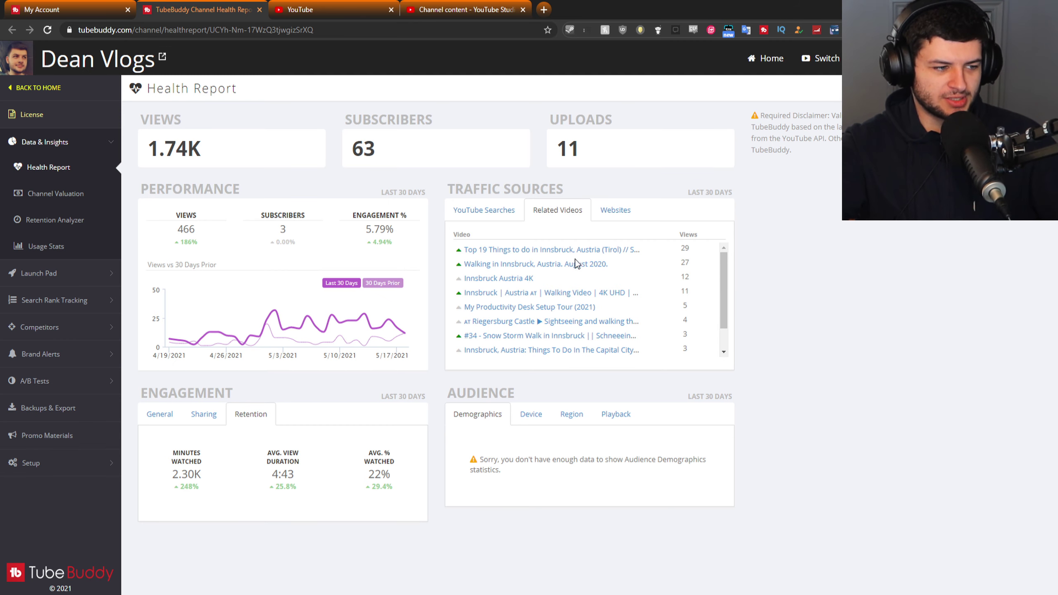
{"action": "left_click", "coordinate": [495, 210]}
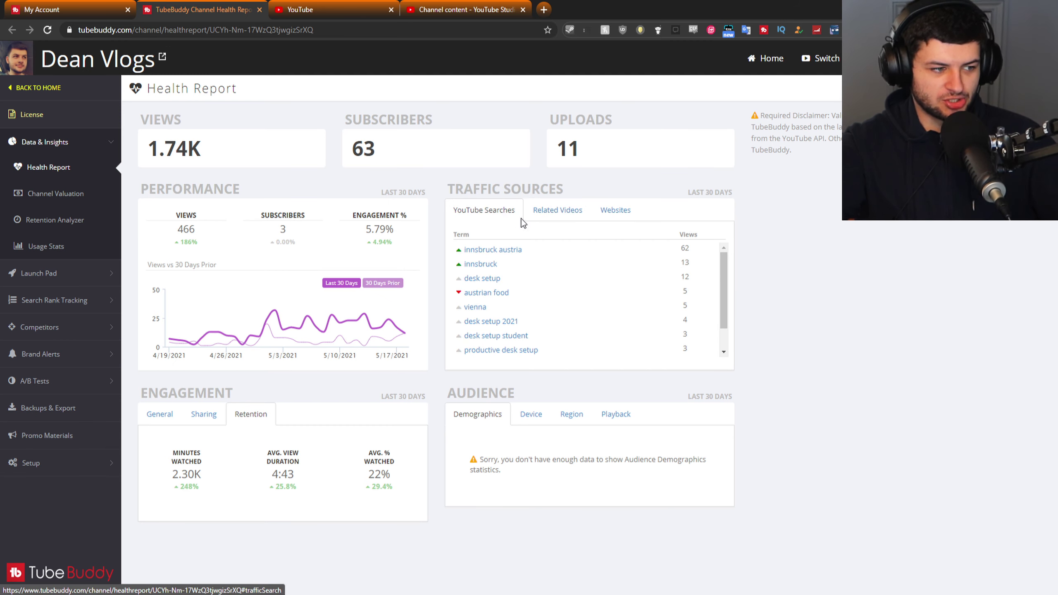
{"action": "left_click", "coordinate": [558, 210]}
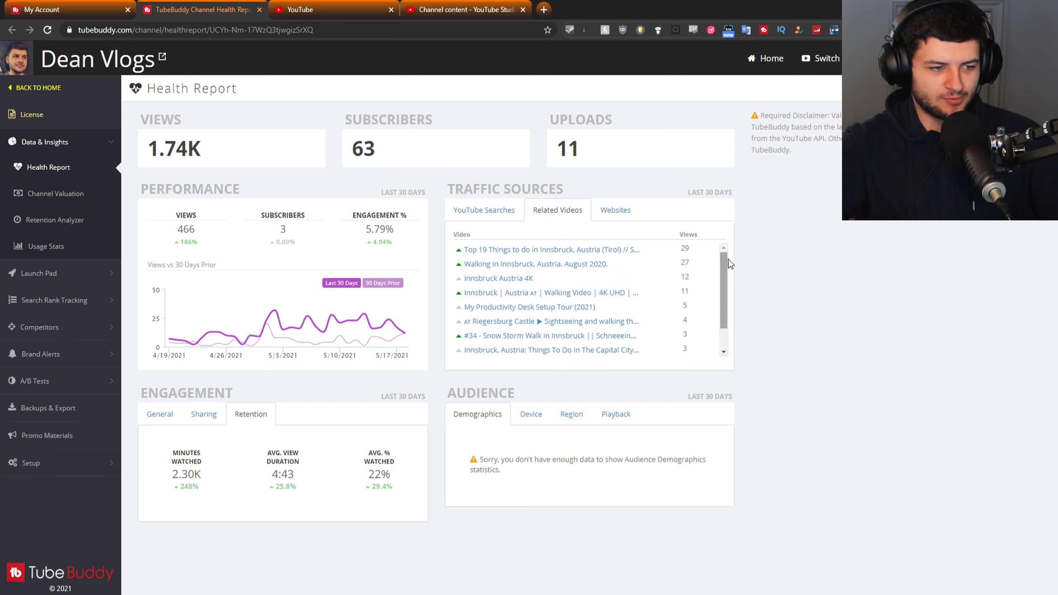
{"action": "left_click_drag", "start_coordinate": [725, 262], "coordinate": [731, 287]}
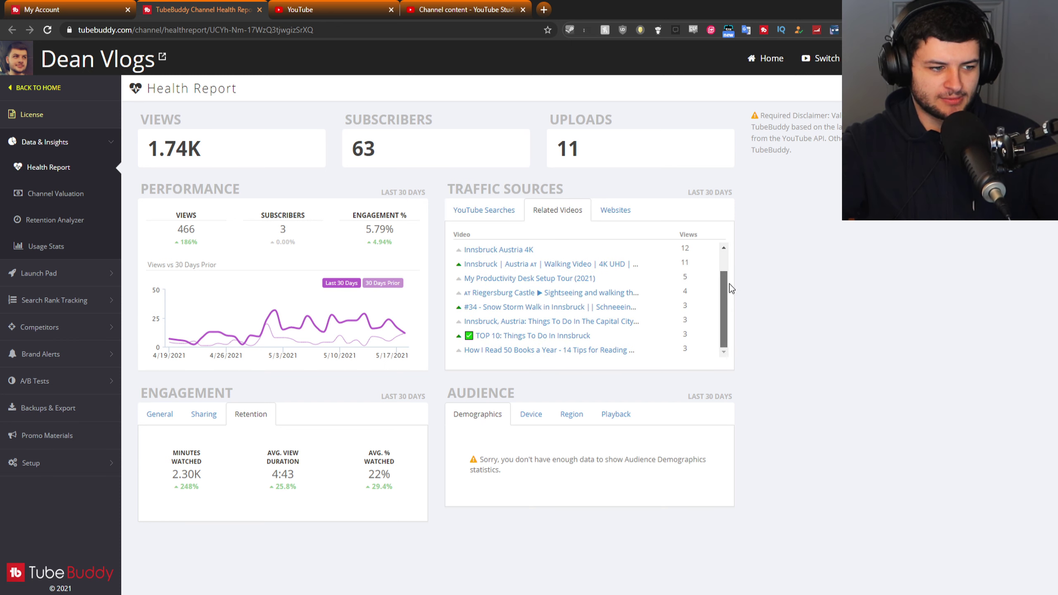
{"action": "left_click", "coordinate": [604, 211]}
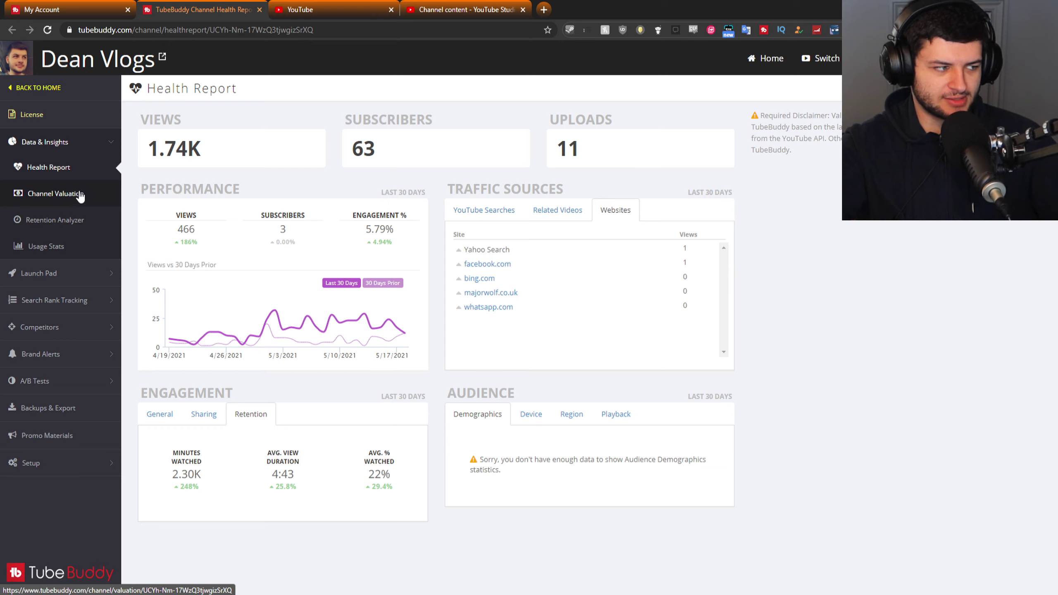
- Leave the Health Report for the Dean Vlogs Launch Pad and read its Upload Checklist, Best Practice Audit and Opportunity Finder descriptions
{"action": "key", "text": "ctrl+w"}
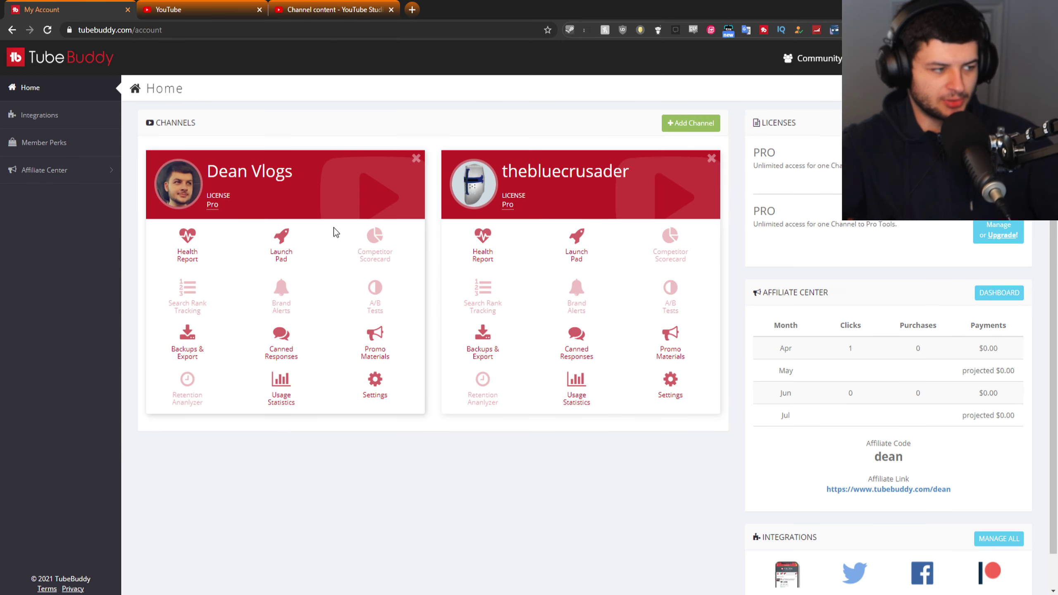
{"action": "left_click", "coordinate": [282, 245]}
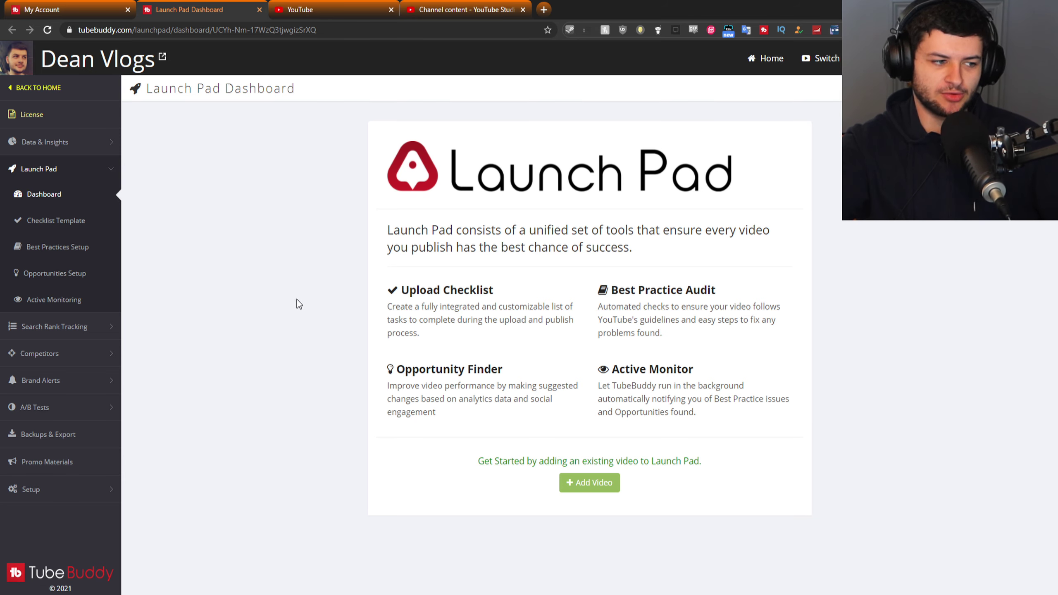
{"action": "left_click_drag", "start_coordinate": [399, 289], "coordinate": [495, 294]}
{"action": "left_click", "coordinate": [494, 295]}
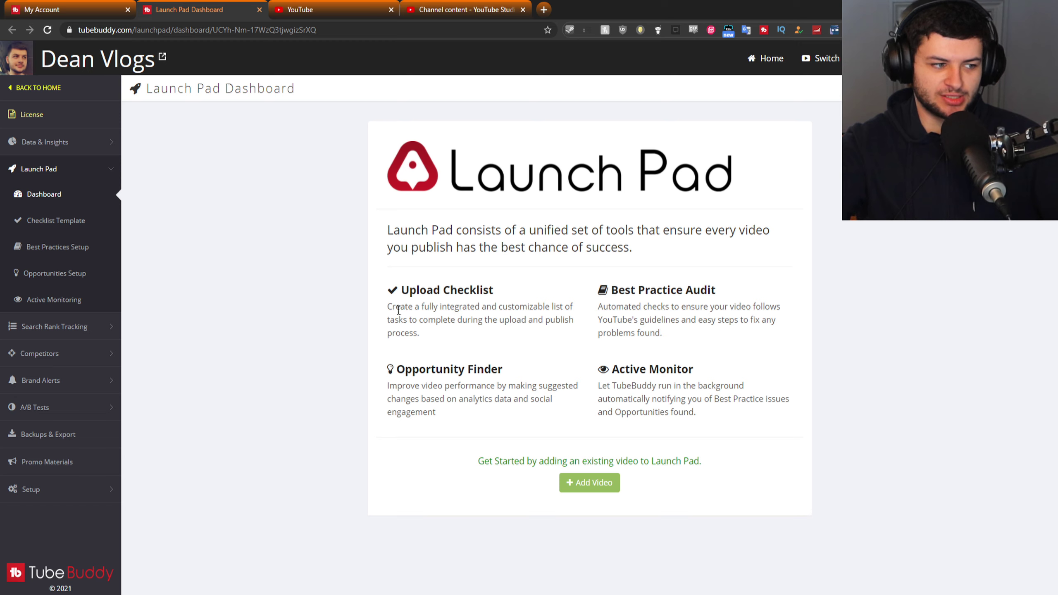
{"action": "left_click_drag", "start_coordinate": [400, 289], "coordinate": [456, 321]}
{"action": "left_click", "coordinate": [461, 321]}
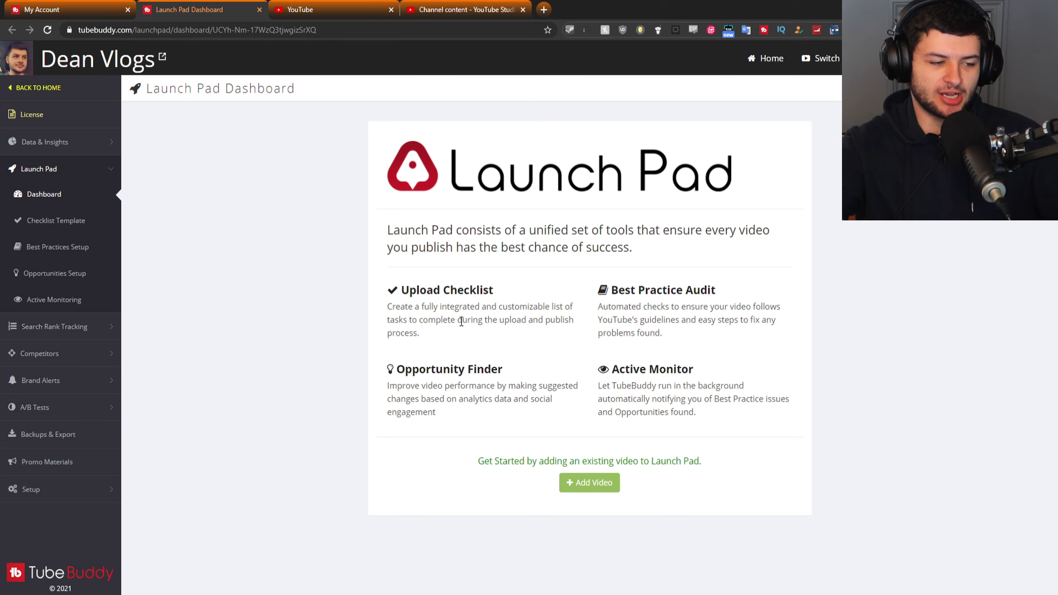
{"action": "left_click_drag", "start_coordinate": [609, 286], "coordinate": [717, 324]}
{"action": "left_click", "coordinate": [717, 325]}
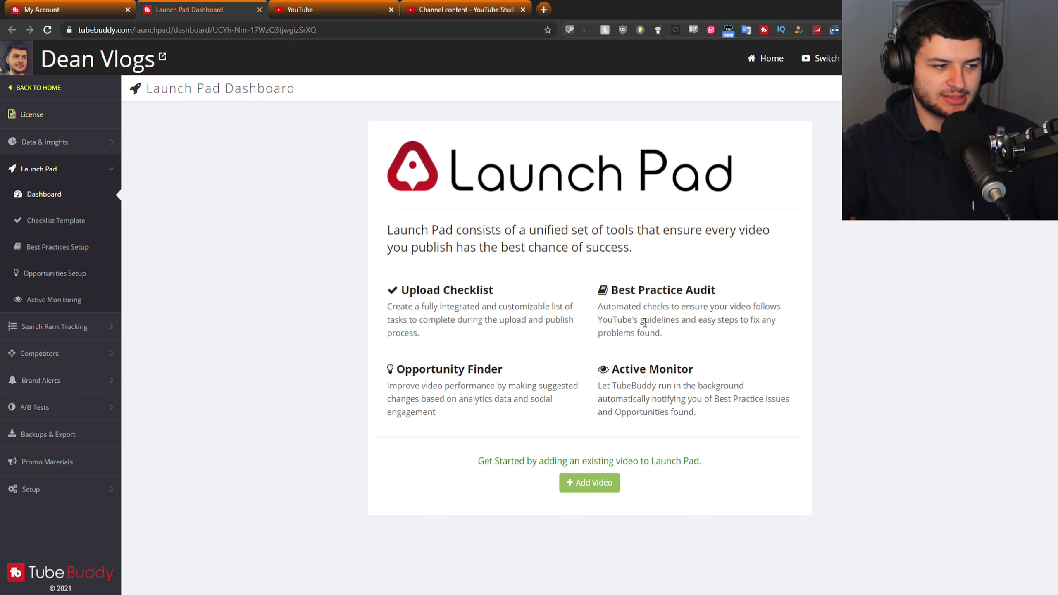
{"action": "left_click_drag", "start_coordinate": [391, 370], "coordinate": [482, 371]}
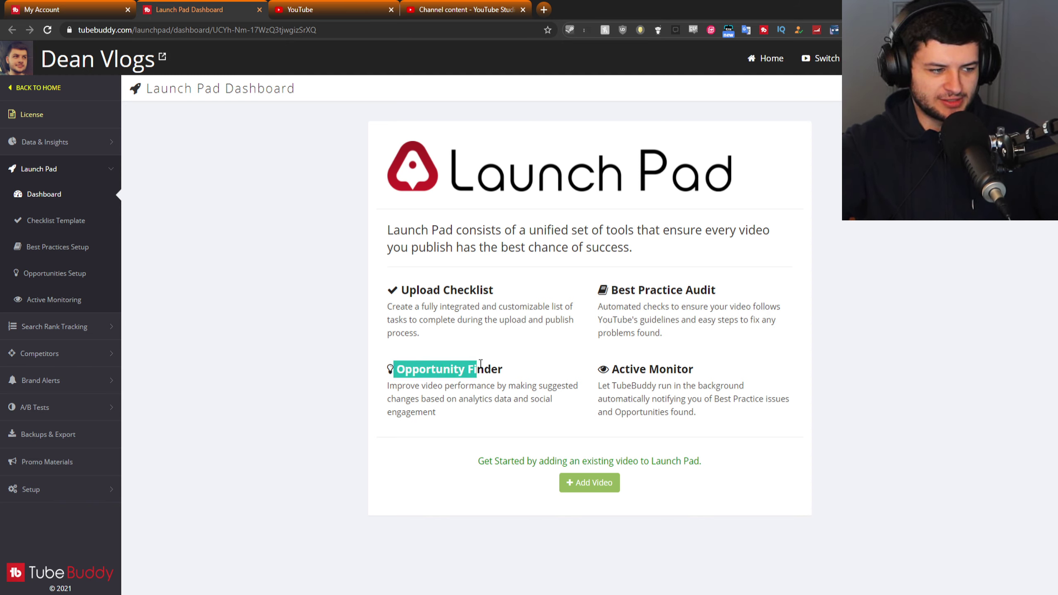
{"action": "left_click", "coordinate": [479, 369]}
{"action": "left_click_drag", "start_coordinate": [397, 385], "coordinate": [474, 412]}
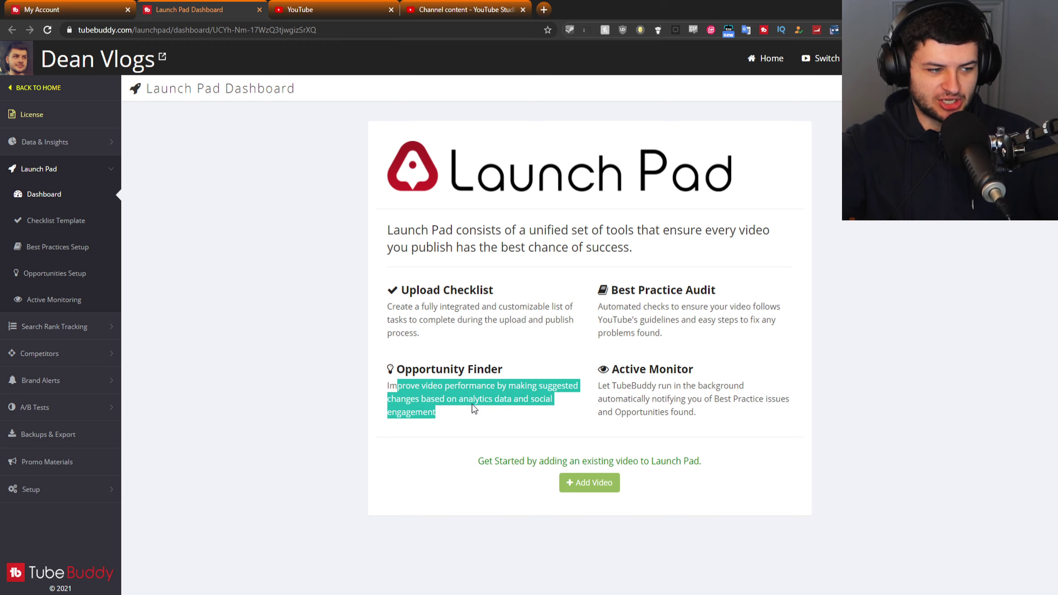
{"action": "left_click", "coordinate": [474, 401]}
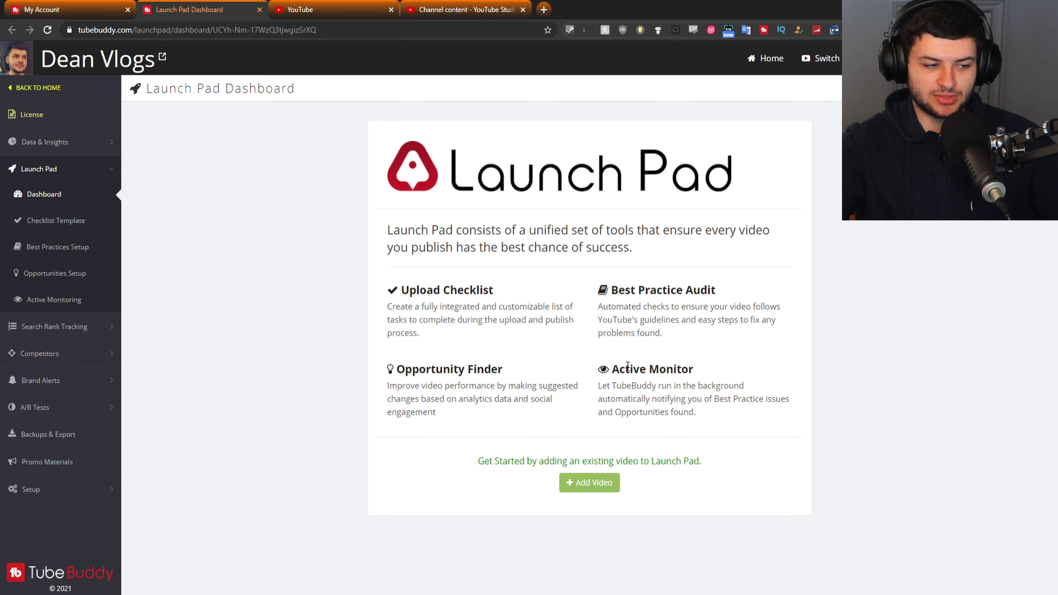
- Open Launch Pad's checklist template and look through its upload tasks, from writing a compelling title to sharing on social media
{"action": "left_click", "coordinate": [56, 220]}
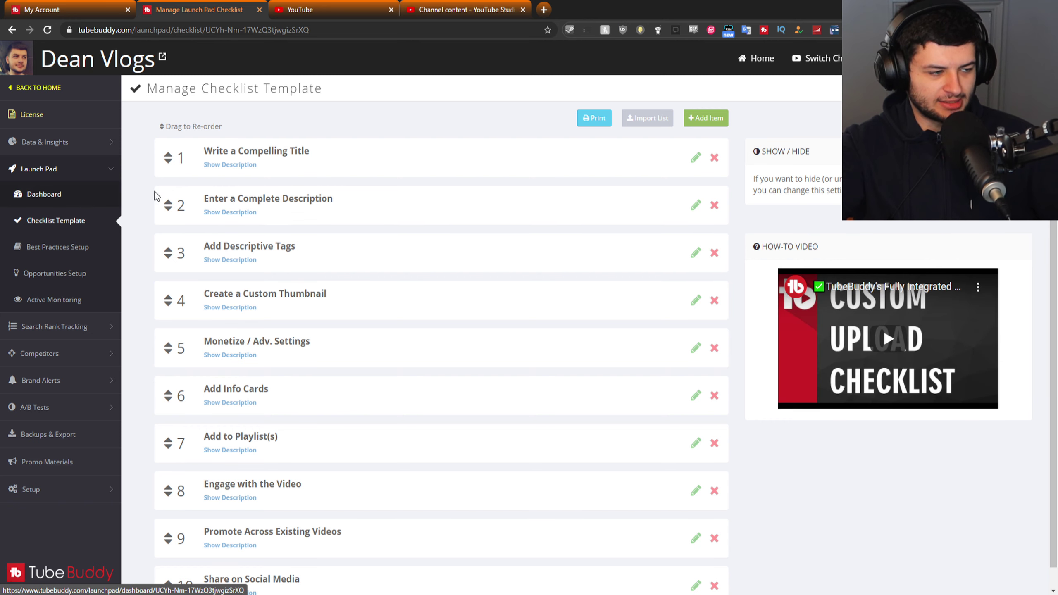
{"action": "scroll", "coordinate": [389, 262], "scroll_direction": "down", "scroll_amount": 1}
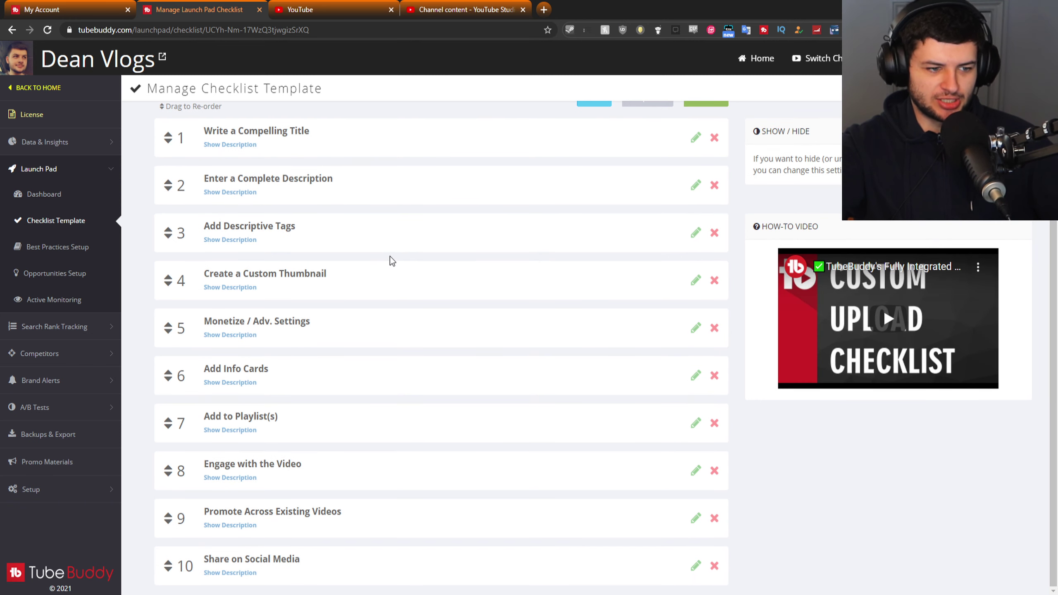
{"action": "scroll", "coordinate": [391, 255], "scroll_direction": "up", "scroll_amount": 1}
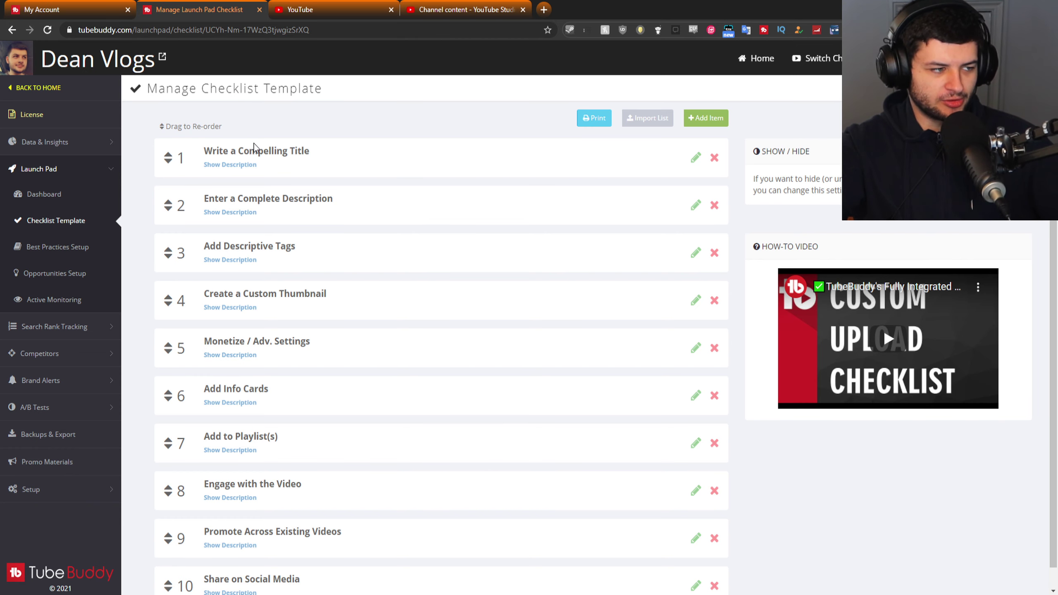
{"action": "scroll", "coordinate": [259, 146], "scroll_direction": "down", "scroll_amount": 1}
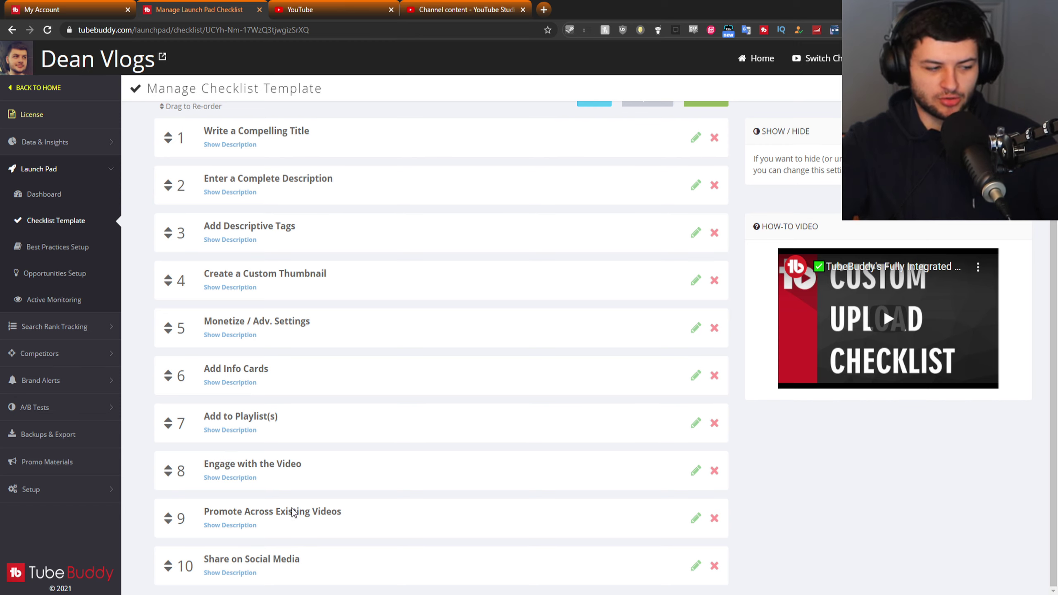
{"action": "scroll", "coordinate": [293, 513], "scroll_direction": "up", "scroll_amount": 1}
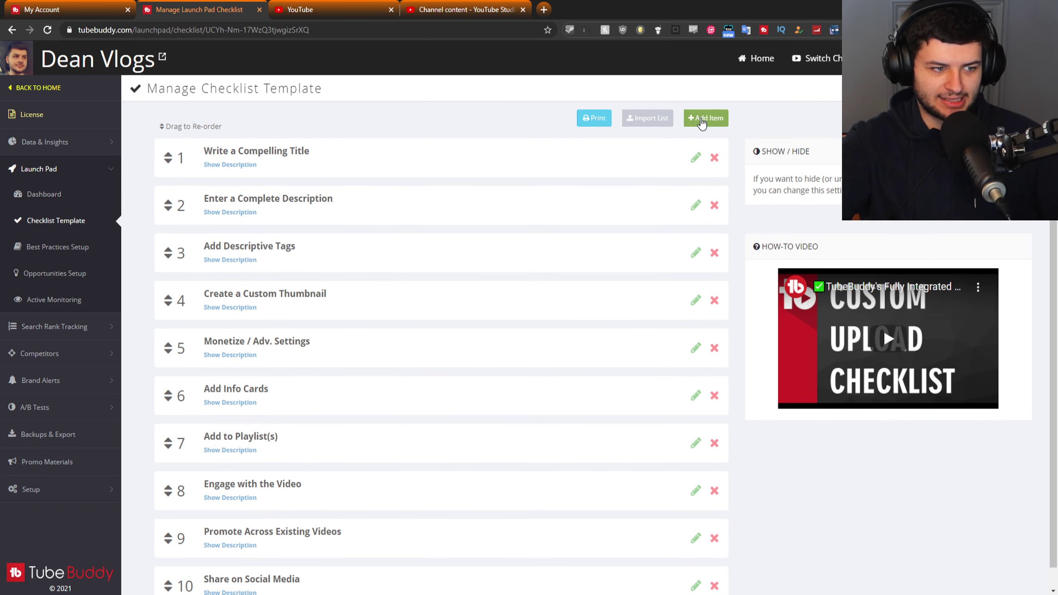
- Add a checklist item titled "Post To Twitter" at the bottom of the checklist template and save it
{"action": "left_click", "coordinate": [705, 118]}
{"action": "left_click", "coordinate": [403, 124]}
{"action": "left_click", "coordinate": [458, 107]}
{"action": "left_click", "coordinate": [413, 133]}
{"action": "type", "text": "Post To Twitter"}
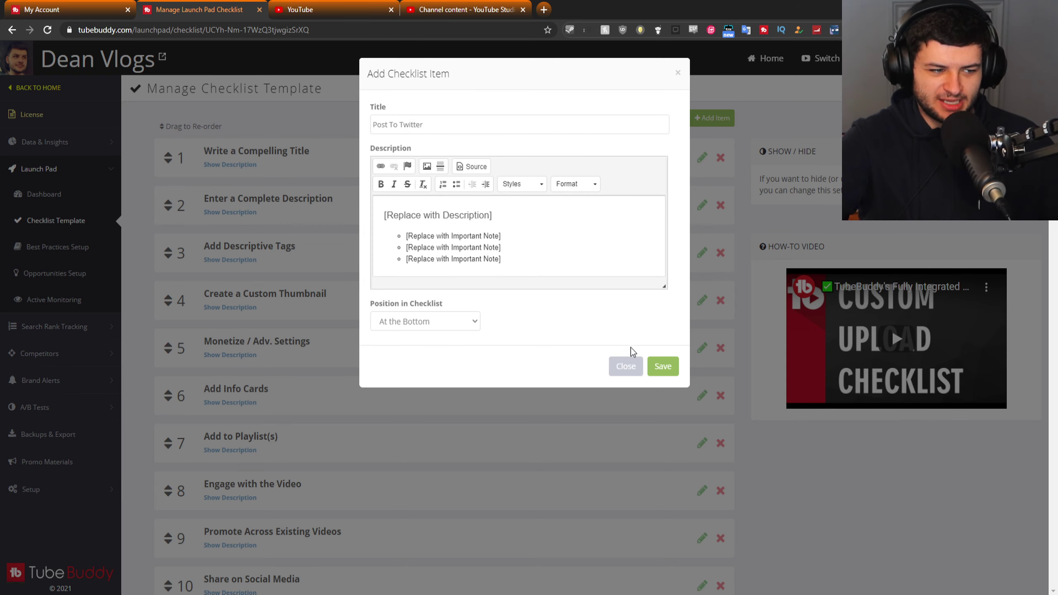
{"action": "left_click", "coordinate": [470, 320]}
{"action": "left_click", "coordinate": [456, 320]}
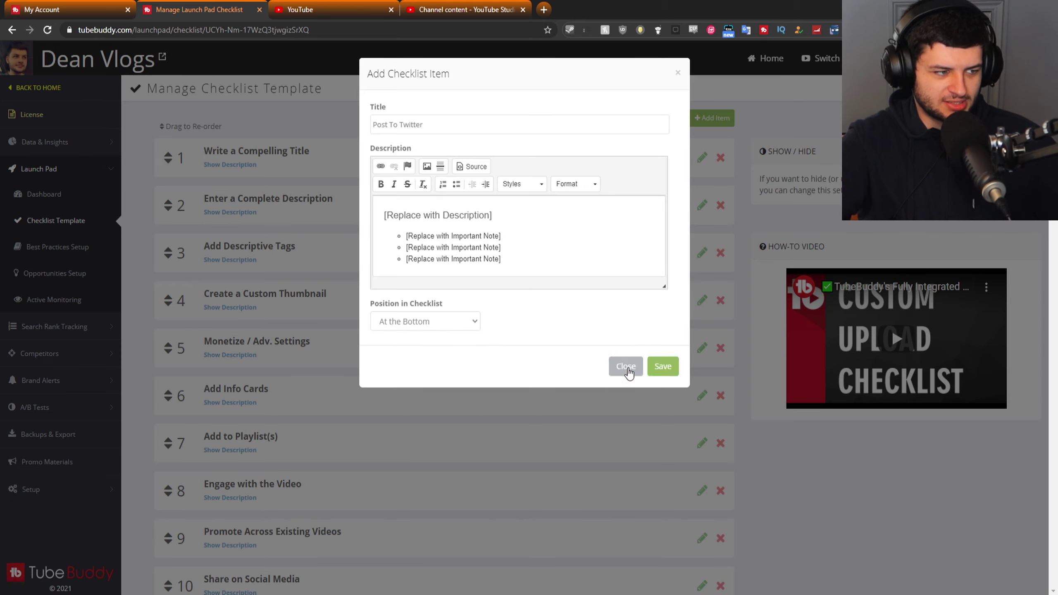
{"action": "left_click", "coordinate": [662, 366]}
- Delete the "Post To Twitter" item from the checklist template and confirm the deletion
{"action": "scroll", "coordinate": [567, 395], "scroll_direction": "down", "scroll_amount": 2}
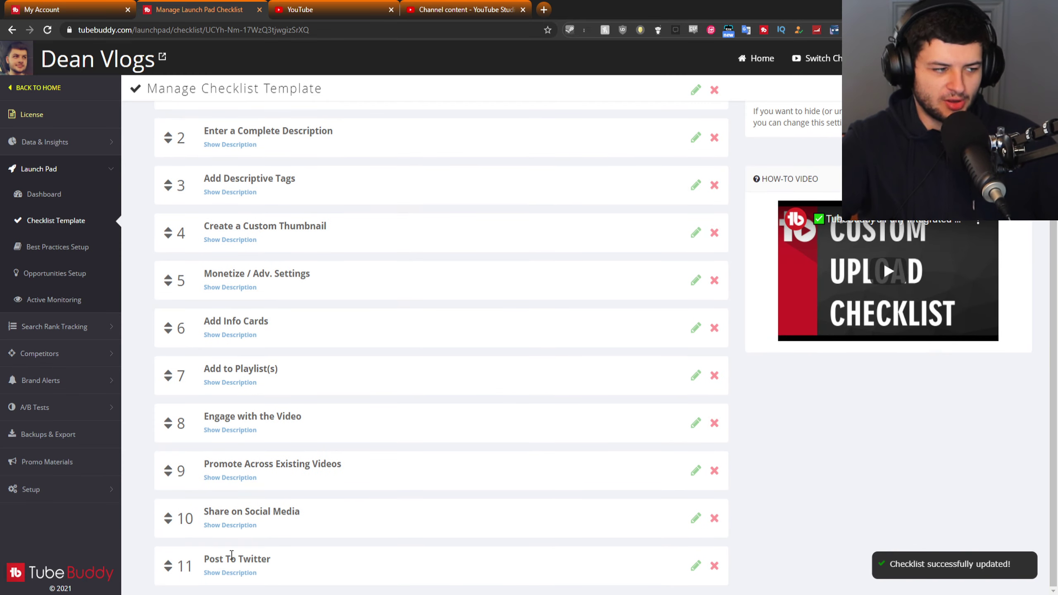
{"action": "left_click", "coordinate": [714, 565]}
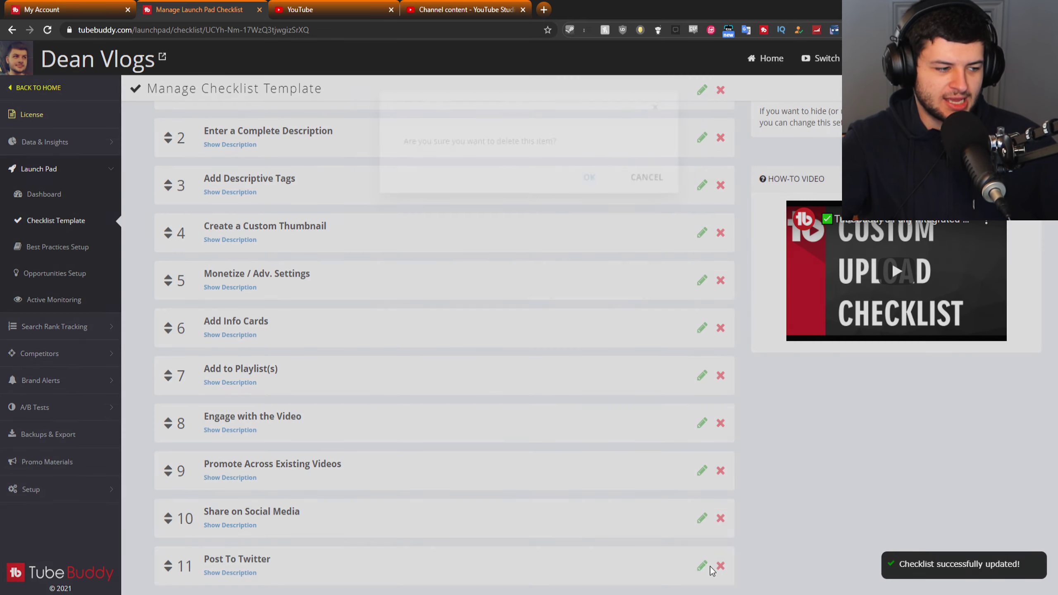
{"action": "left_click", "coordinate": [591, 179]}
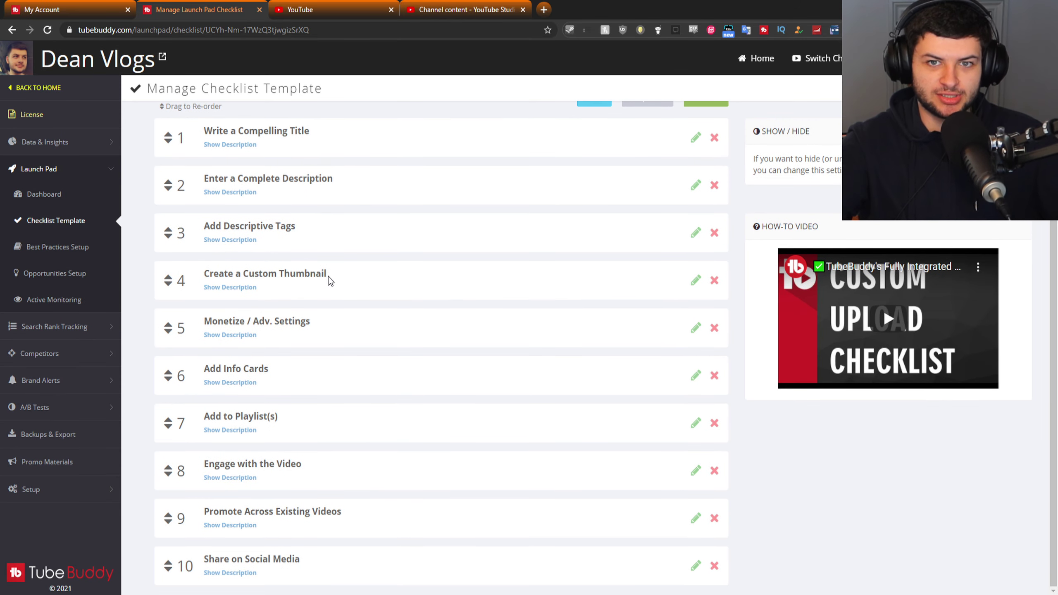
- Open Launch Pad's Best Practices Setup and look through its checks, from adding chapters to title length
{"action": "left_click", "coordinate": [67, 246]}
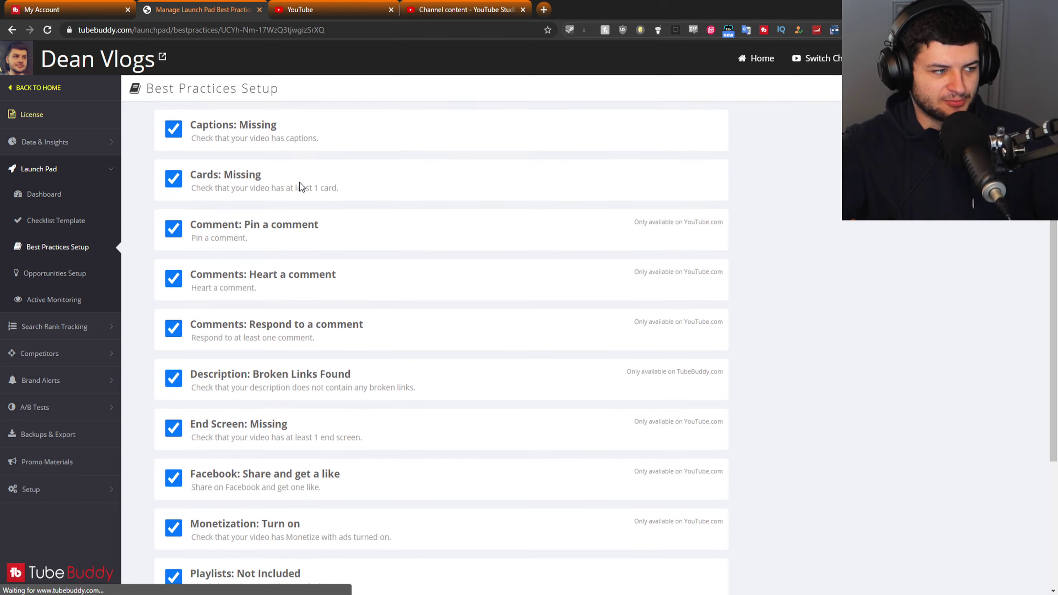
{"action": "scroll", "coordinate": [300, 184], "scroll_direction": "down", "scroll_amount": 1}
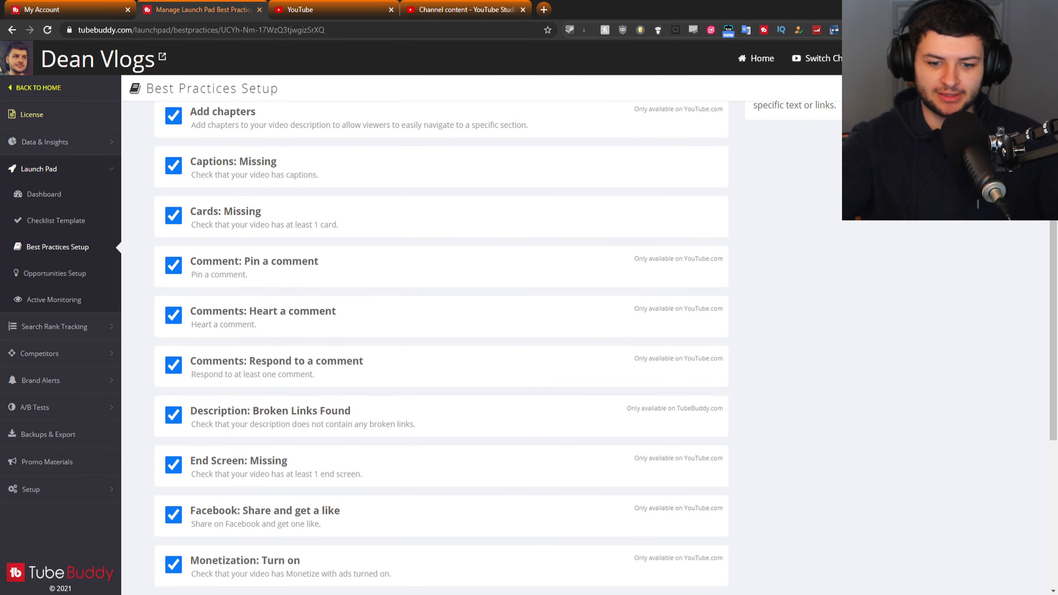
{"action": "scroll", "coordinate": [329, 102], "scroll_direction": "up", "scroll_amount": 1}
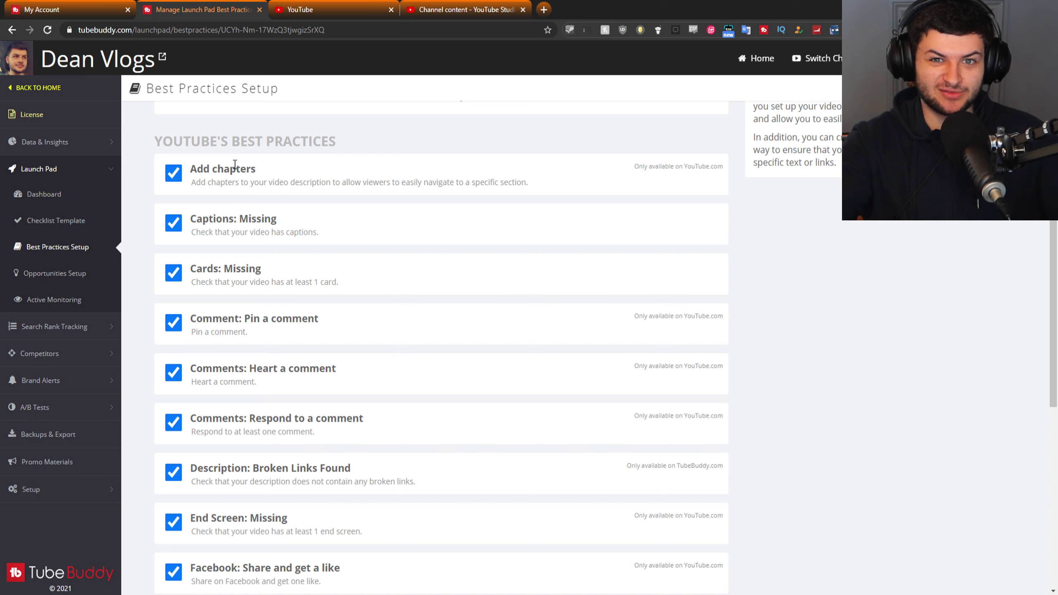
{"action": "scroll", "coordinate": [237, 162], "scroll_direction": "down", "scroll_amount": 6}
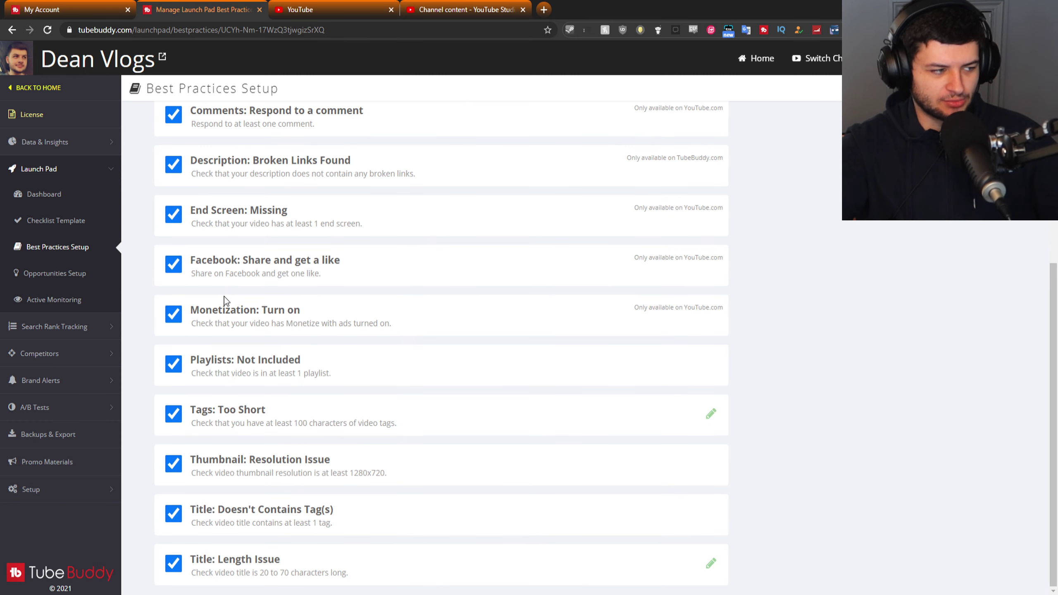
- Open Launch Pad's Opportunities Setup and read its instructions and its audience retention, community and SEO checks
{"action": "left_click", "coordinate": [72, 275]}
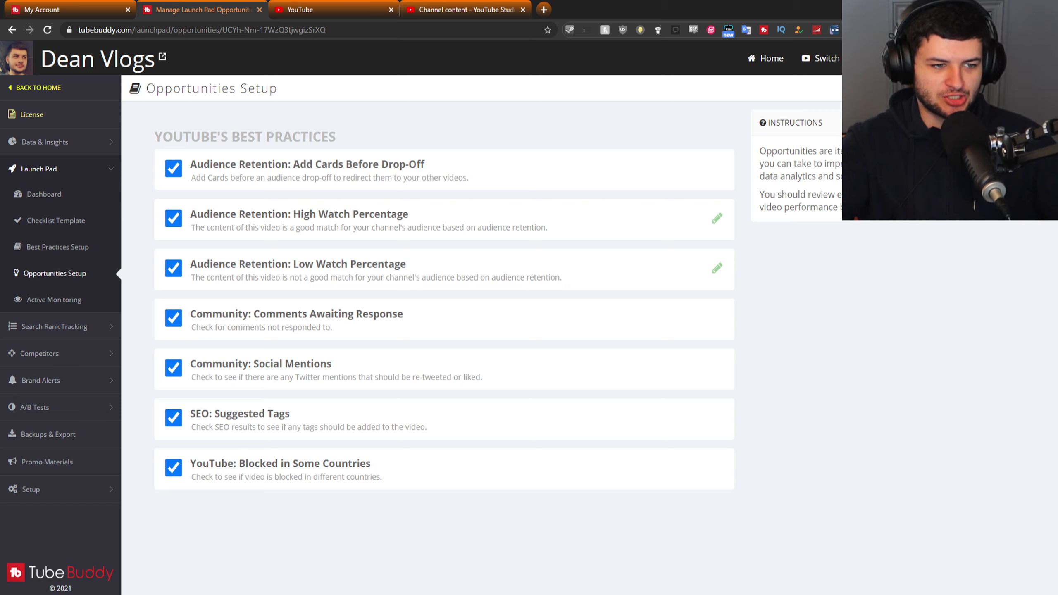
{"action": "left_click_drag", "start_coordinate": [834, 194], "coordinate": [838, 194]}
{"action": "left_click", "coordinate": [883, 195]}
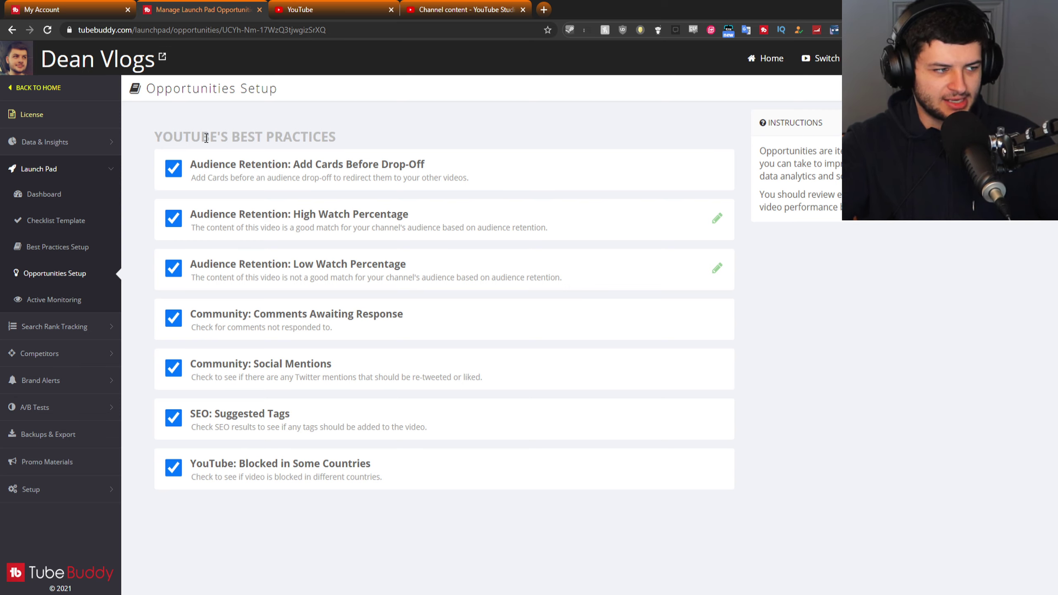
{"action": "left_click_drag", "start_coordinate": [211, 143], "coordinate": [291, 136]}
{"action": "left_click", "coordinate": [293, 136]}
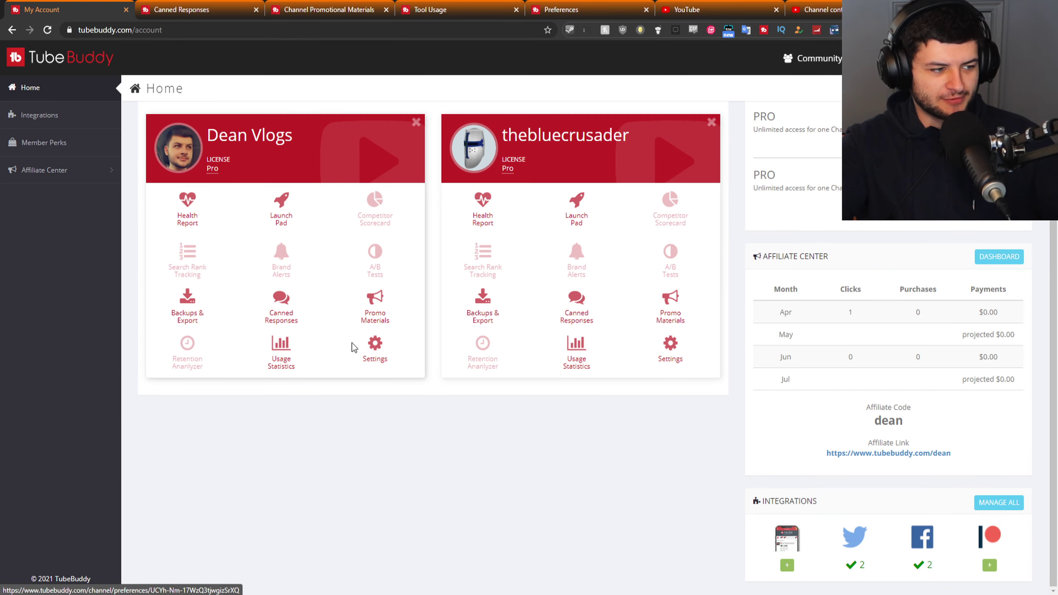
- Switch to Canned Responses, read what they are for, and open the new response form to read its spam warning
{"action": "key", "text": "ctrl+Tab"}
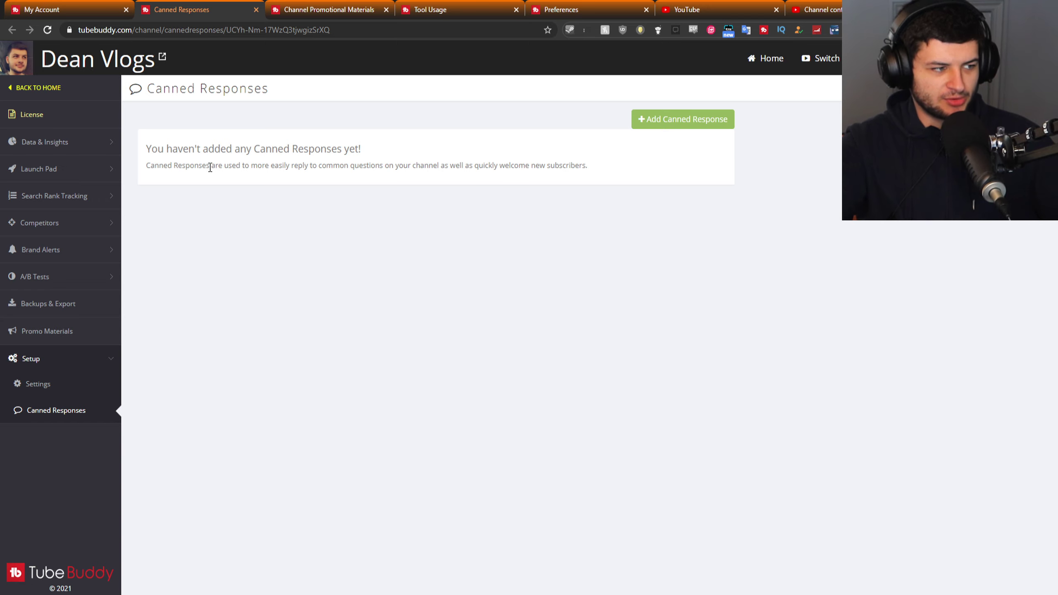
{"action": "left_click_drag", "start_coordinate": [218, 165], "coordinate": [321, 164]}
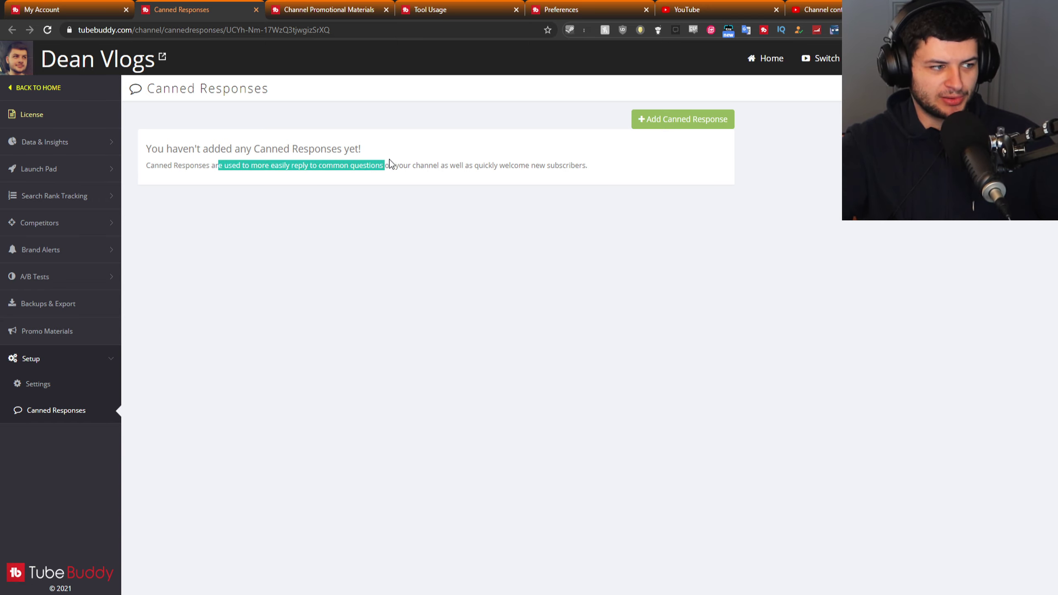
{"action": "left_click", "coordinate": [427, 161]}
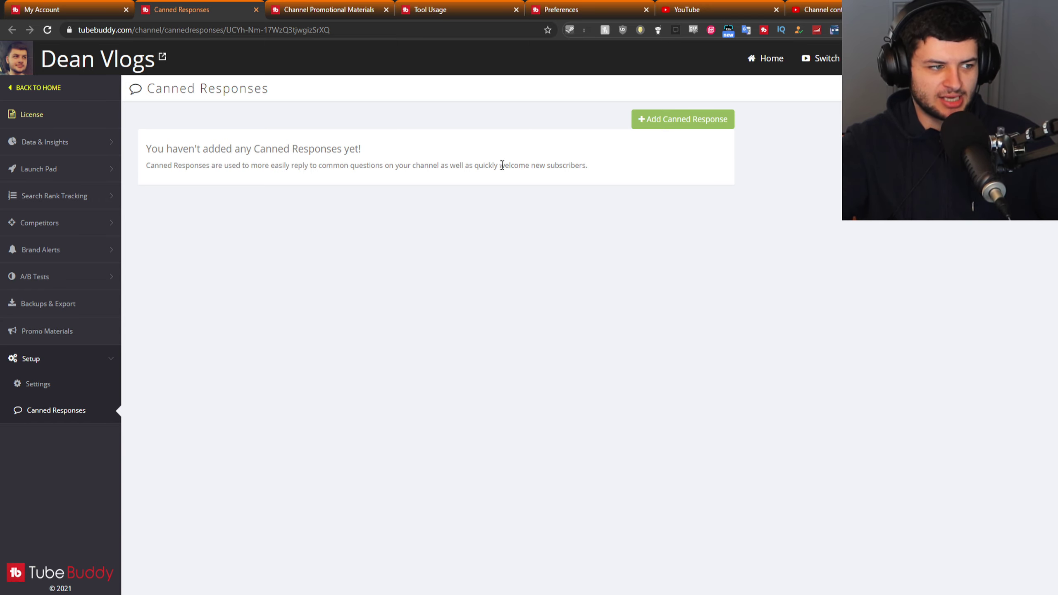
{"action": "left_click", "coordinate": [662, 119]}
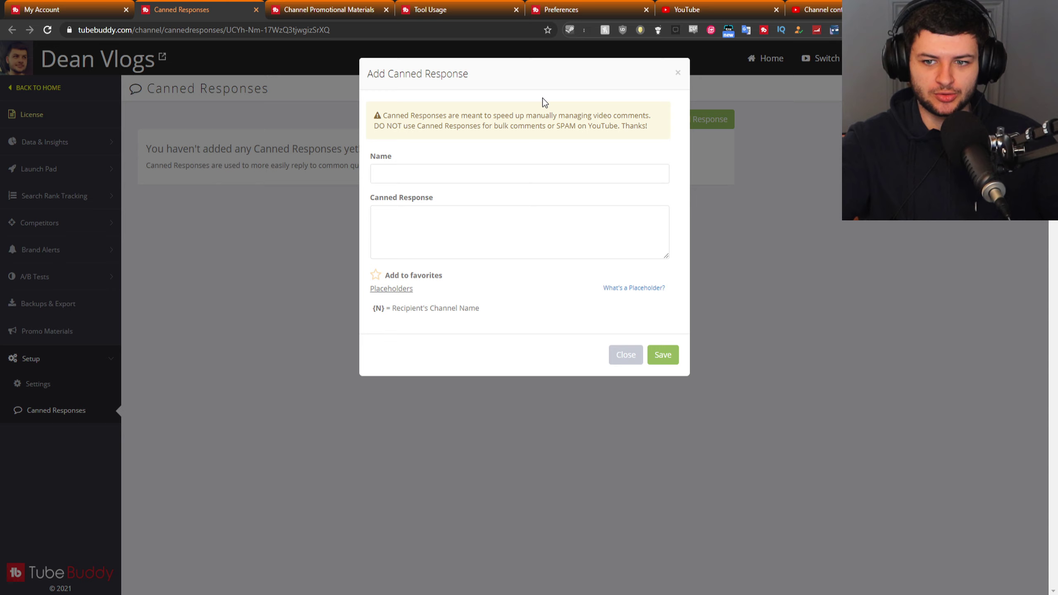
{"action": "left_click_drag", "start_coordinate": [460, 116], "coordinate": [576, 117]}
{"action": "left_click", "coordinate": [490, 119]}
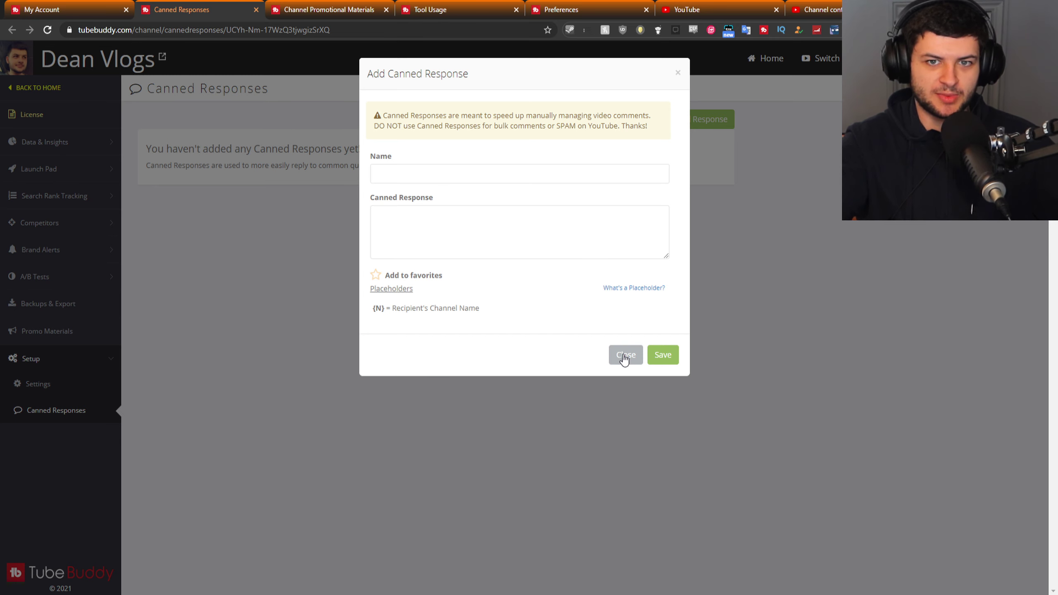
- Close Canned Responses, go to Promo Materials and examine the permanent link to the Most Recent Upload
{"action": "left_click", "coordinate": [256, 10]}
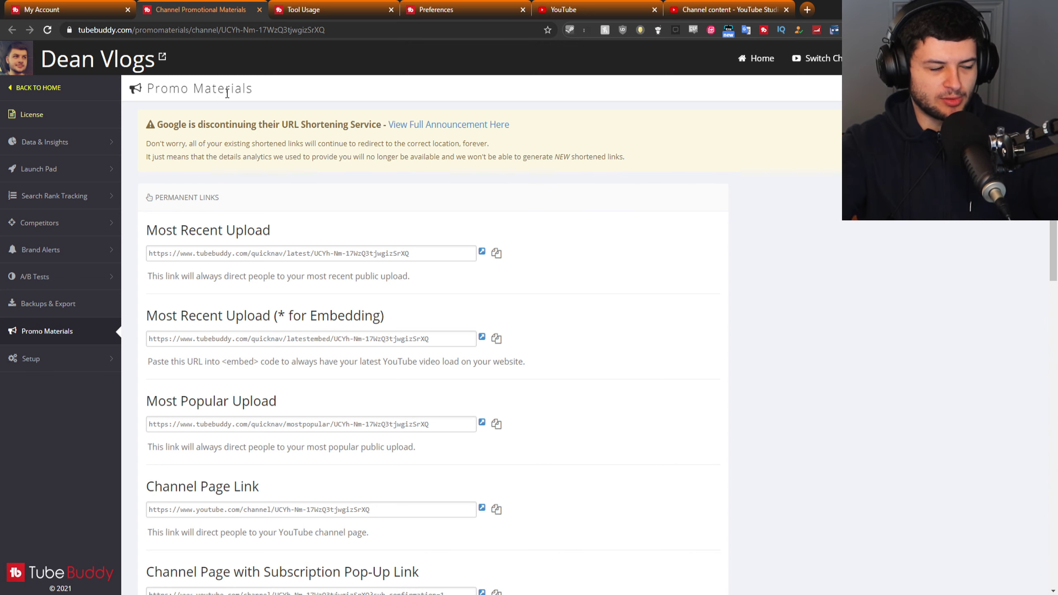
{"action": "scroll", "coordinate": [296, 121], "scroll_direction": "down", "scroll_amount": 1}
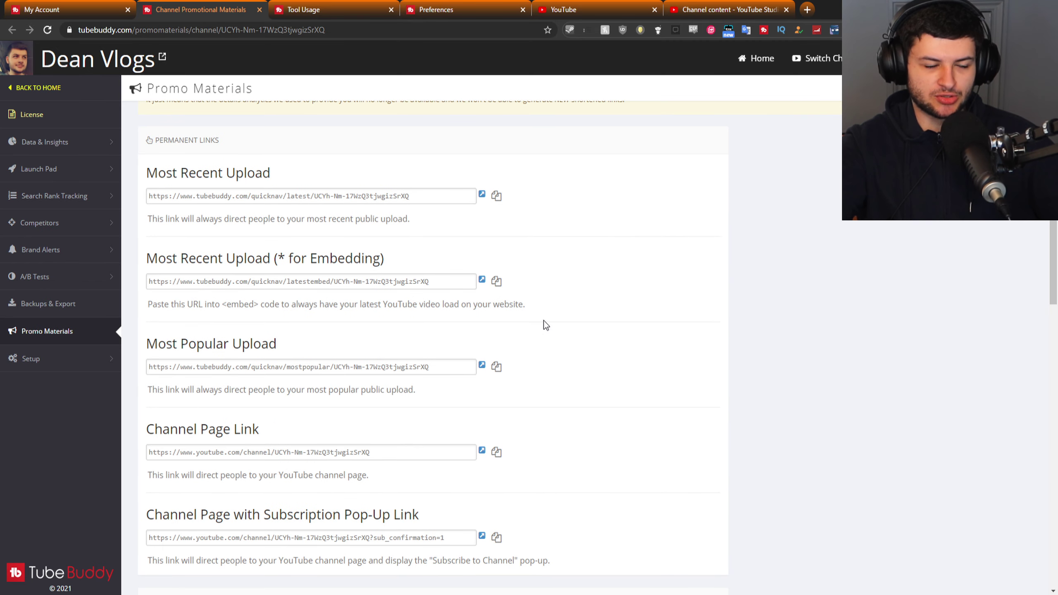
{"action": "left_click_drag", "start_coordinate": [174, 170], "coordinate": [276, 173]}
{"action": "left_click", "coordinate": [179, 198]}
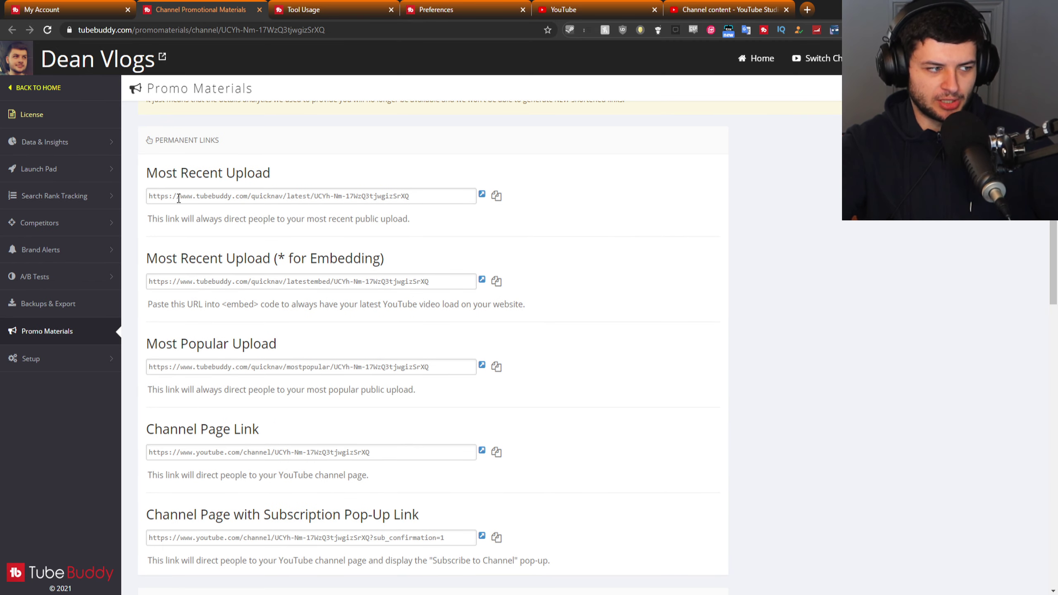
{"action": "left_click_drag", "start_coordinate": [415, 201], "coordinate": [146, 197]}
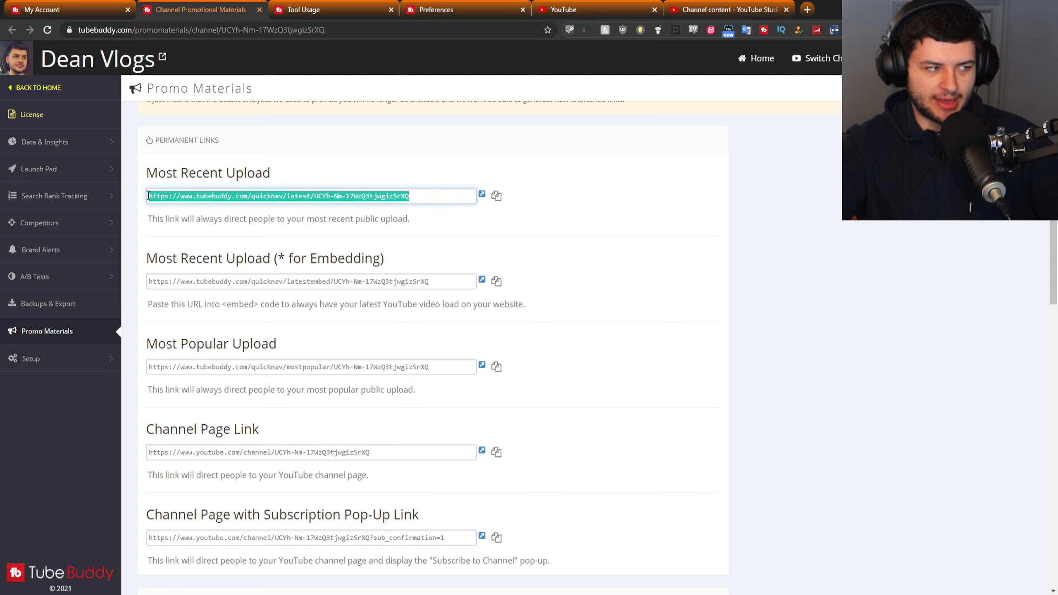
{"action": "left_click", "coordinate": [204, 195]}
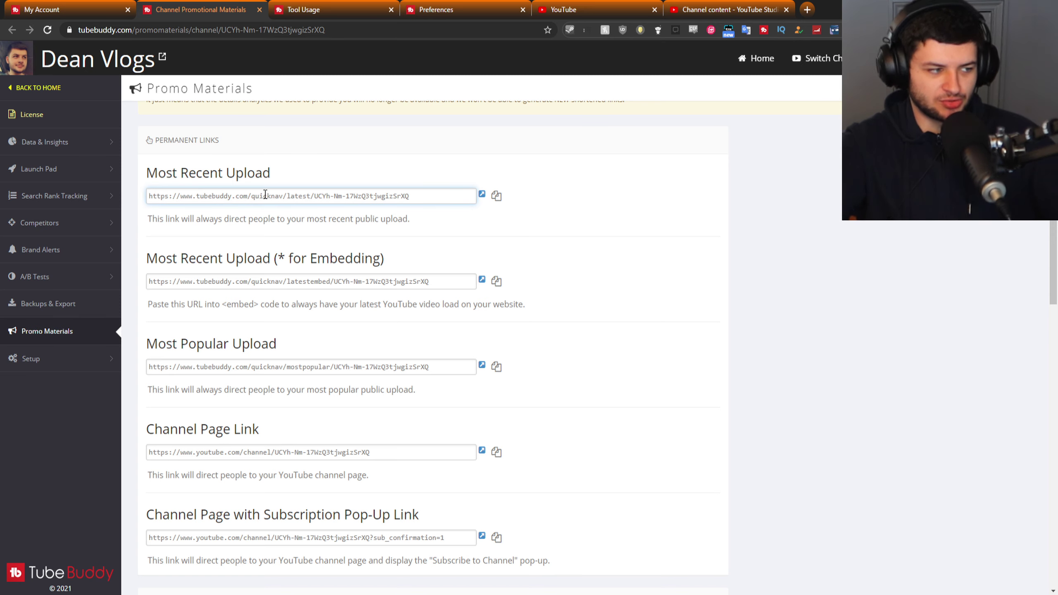
- Examine the Most Popular Upload permanent link in Promo Materials
{"action": "scroll", "coordinate": [255, 200], "scroll_direction": "down", "scroll_amount": 5}
{"action": "left_click_drag", "start_coordinate": [144, 125], "coordinate": [242, 114]}
{"action": "left_click", "coordinate": [227, 109]}
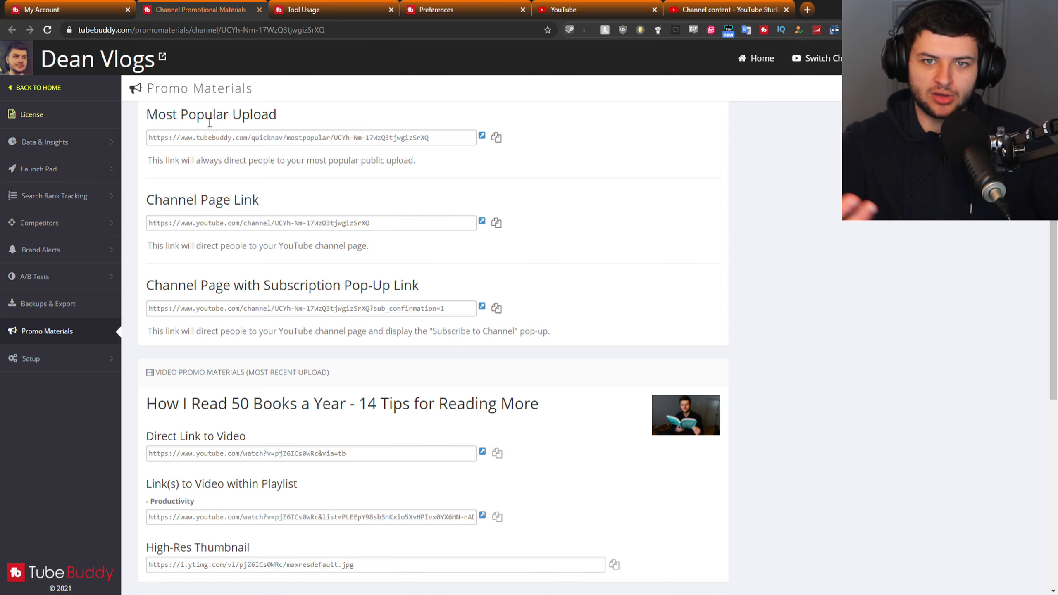
{"action": "left_click", "coordinate": [435, 138]}
{"action": "left_click_drag", "start_coordinate": [435, 137], "coordinate": [145, 137]}
{"action": "left_click", "coordinate": [227, 137]}
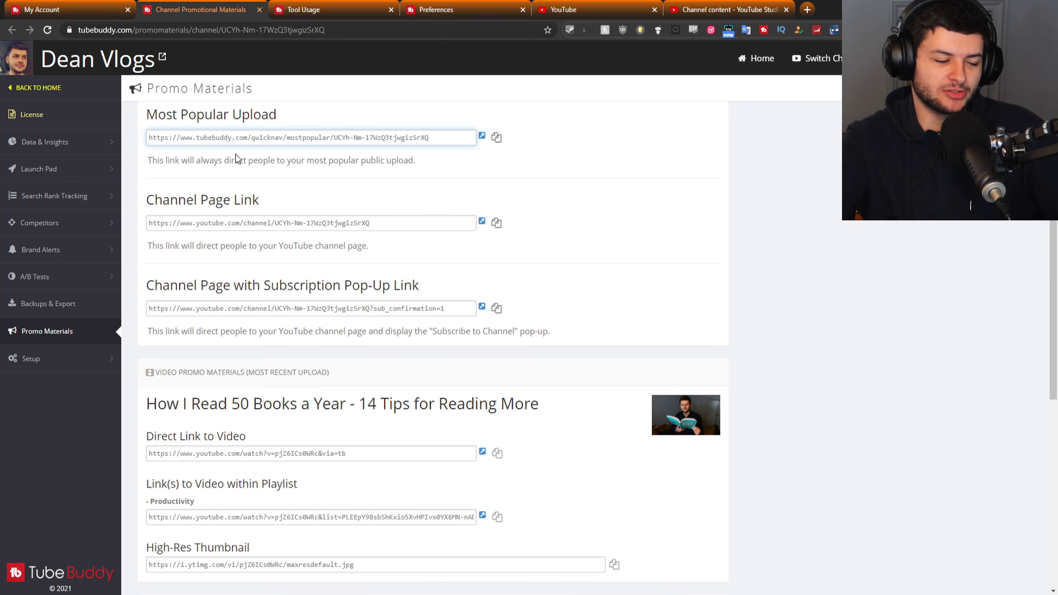
- Copy the Channel Page with Subscription Pop-Up Link and preview the page it opens, returning to Promo Materials
{"action": "scroll", "coordinate": [265, 178], "scroll_direction": "down", "scroll_amount": 1}
{"action": "scroll", "coordinate": [265, 179], "scroll_direction": "down", "scroll_amount": 1}
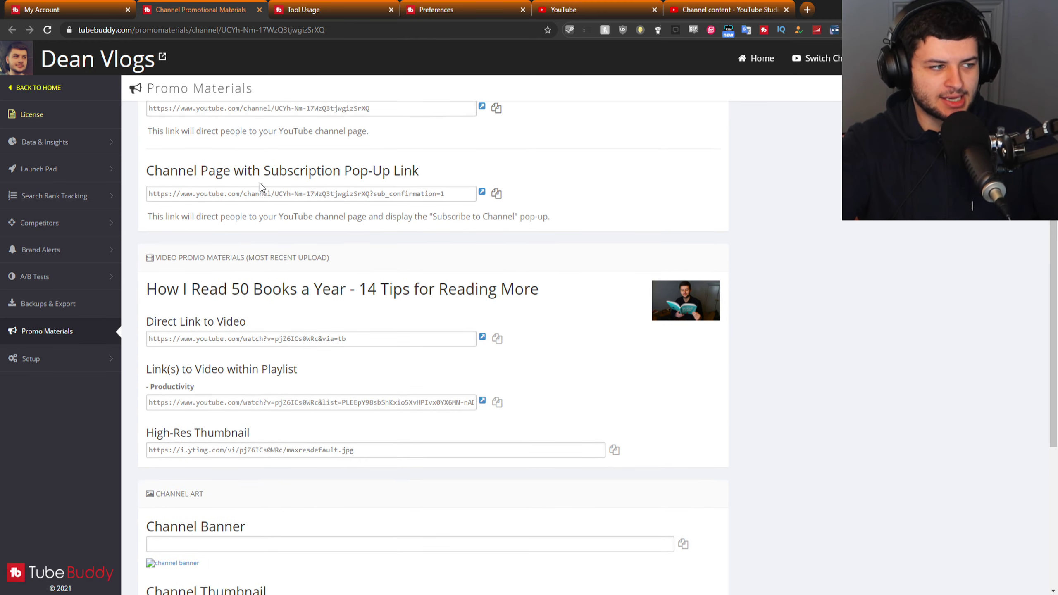
{"action": "scroll", "coordinate": [263, 189], "scroll_direction": "up", "scroll_amount": 1}
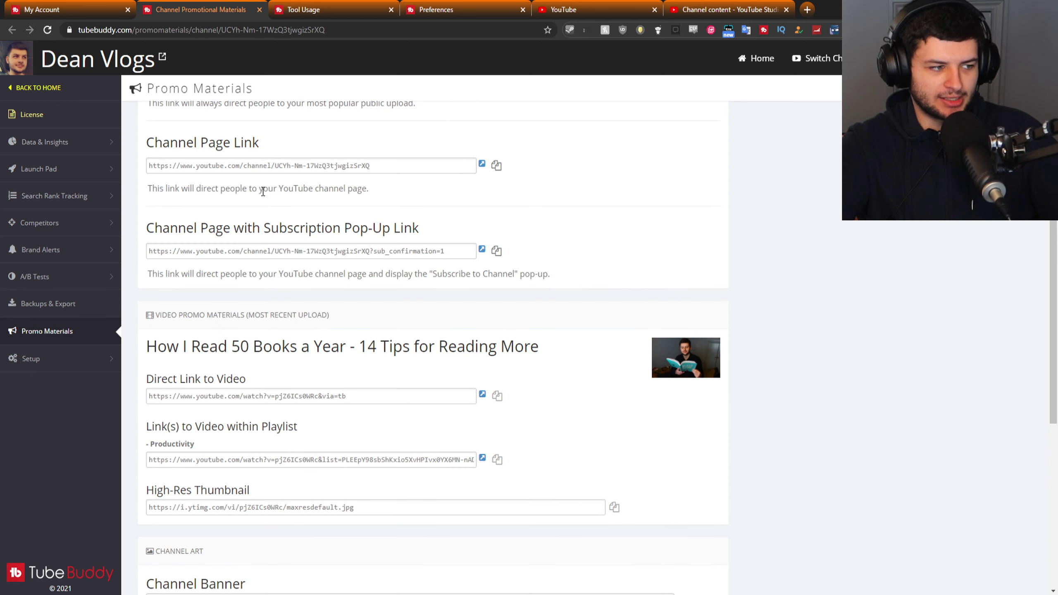
{"action": "triple_click", "coordinate": [255, 227]}
{"action": "left_click", "coordinate": [268, 223]}
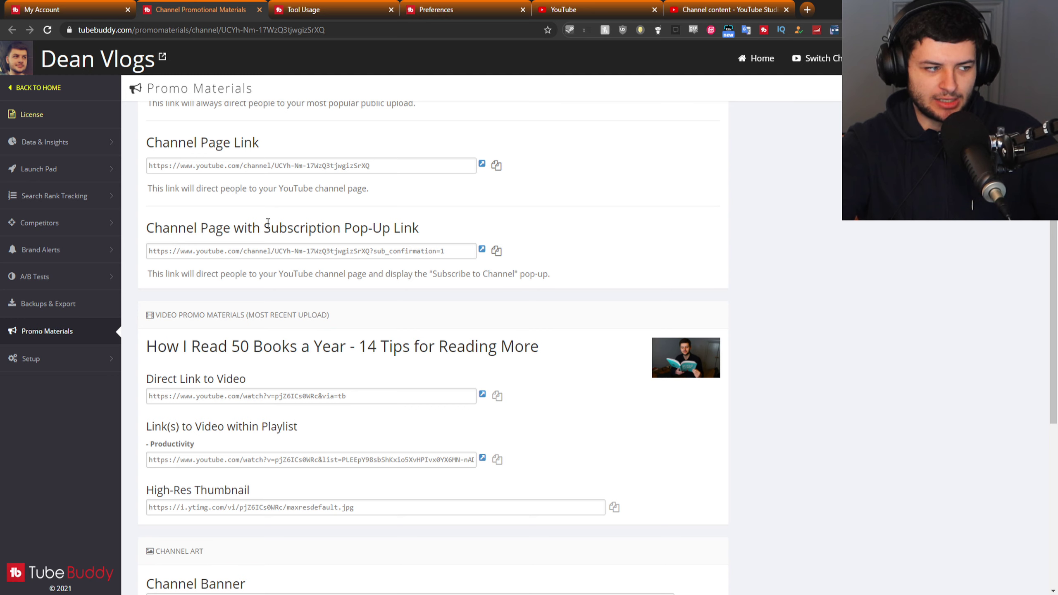
{"action": "left_click", "coordinate": [289, 252]}
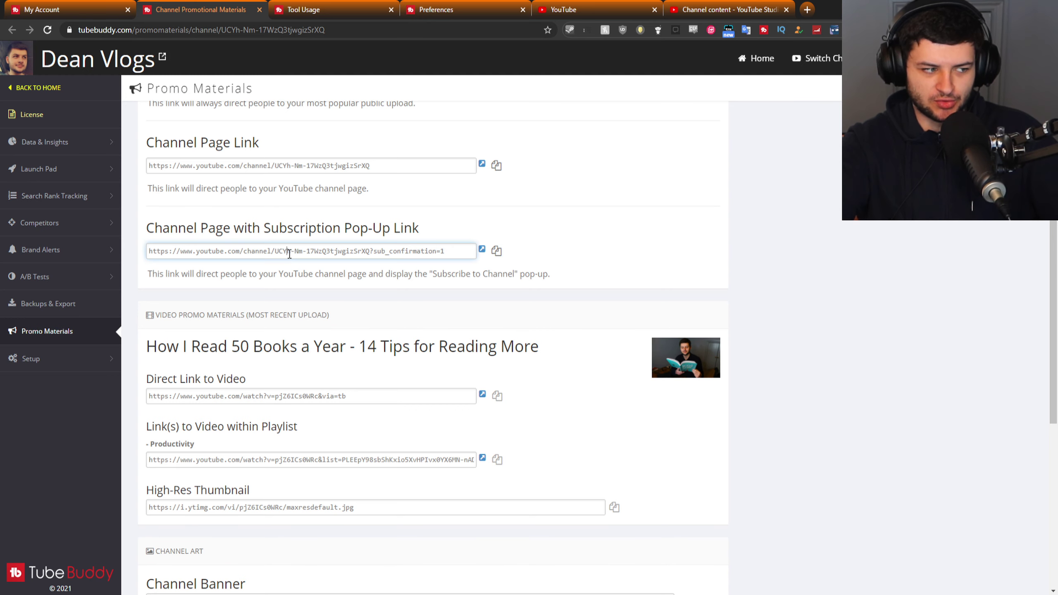
{"action": "left_click", "coordinate": [315, 246]}
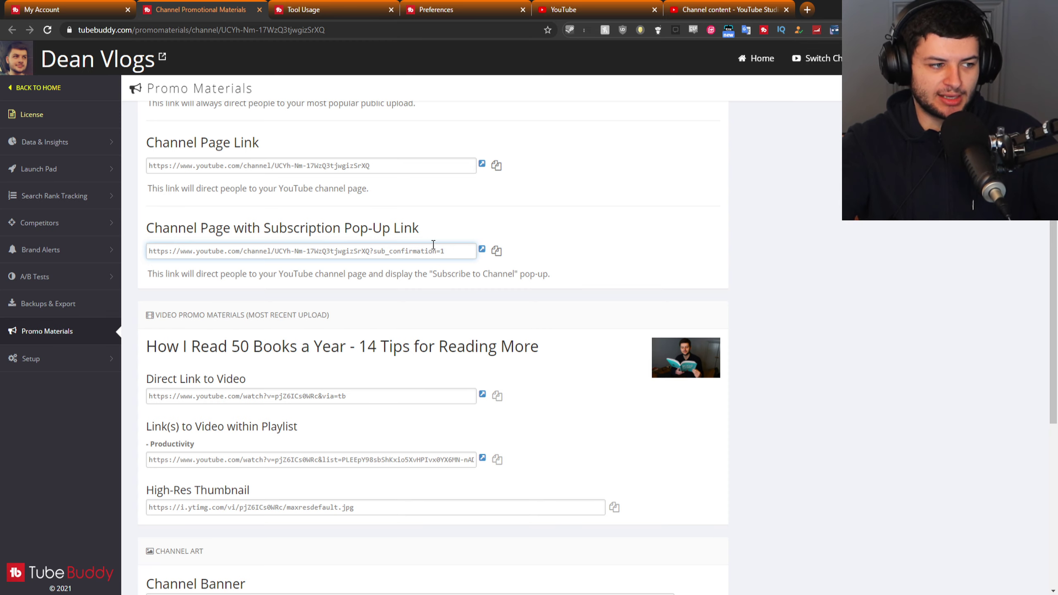
{"action": "left_click", "coordinate": [496, 250]}
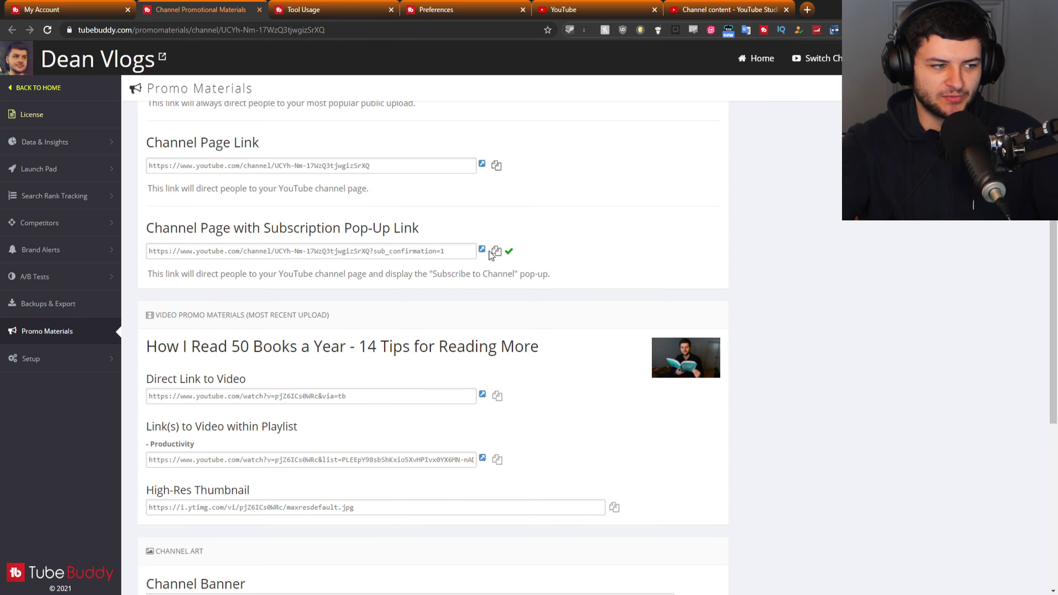
{"action": "left_click", "coordinate": [482, 249]}
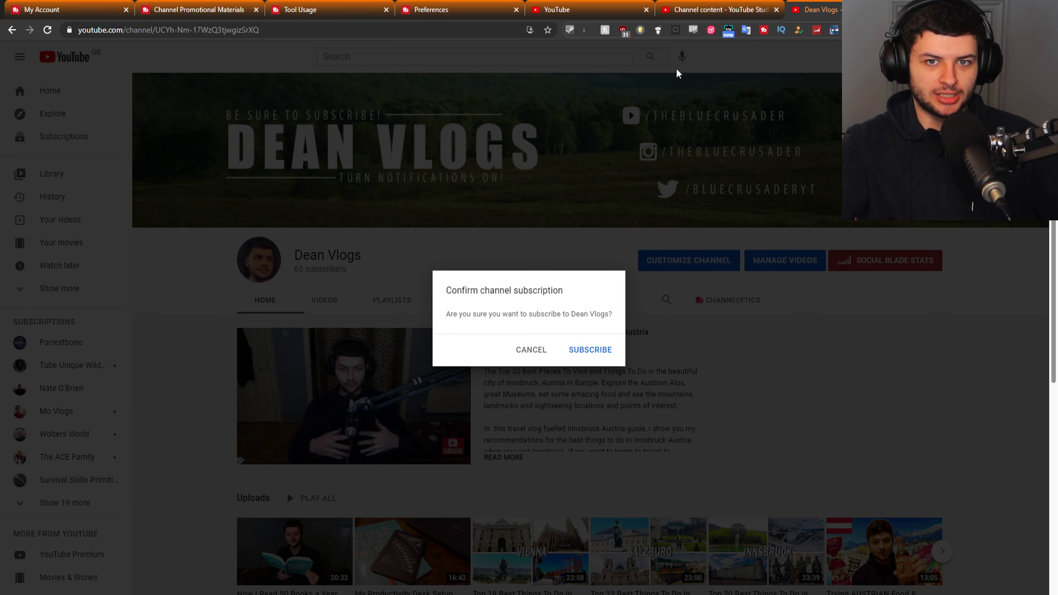
{"action": "key", "text": "ctrl+w"}
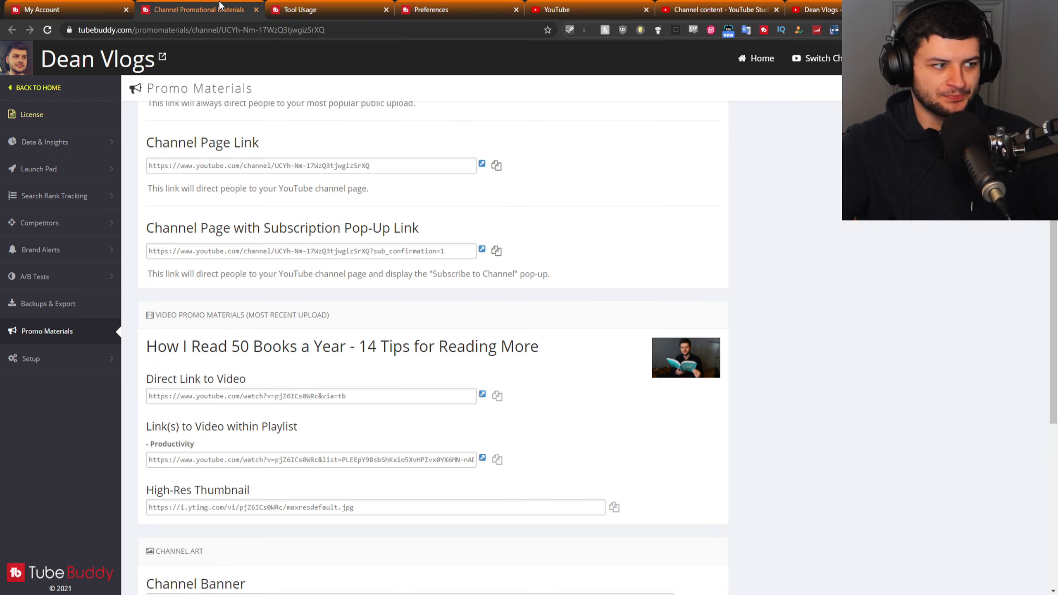
- Review the Video Promo Materials for the most recent upload, including its direct, playlist and thumbnail links
{"action": "scroll", "coordinate": [499, 196], "scroll_direction": "down", "scroll_amount": 3}
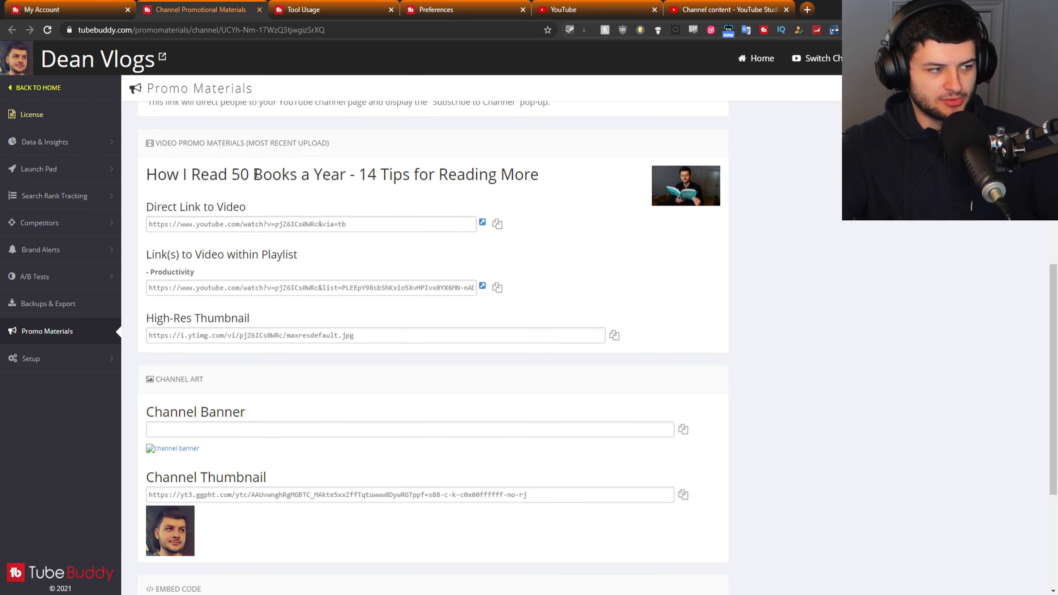
{"action": "left_click_drag", "start_coordinate": [144, 181], "coordinate": [229, 175]}
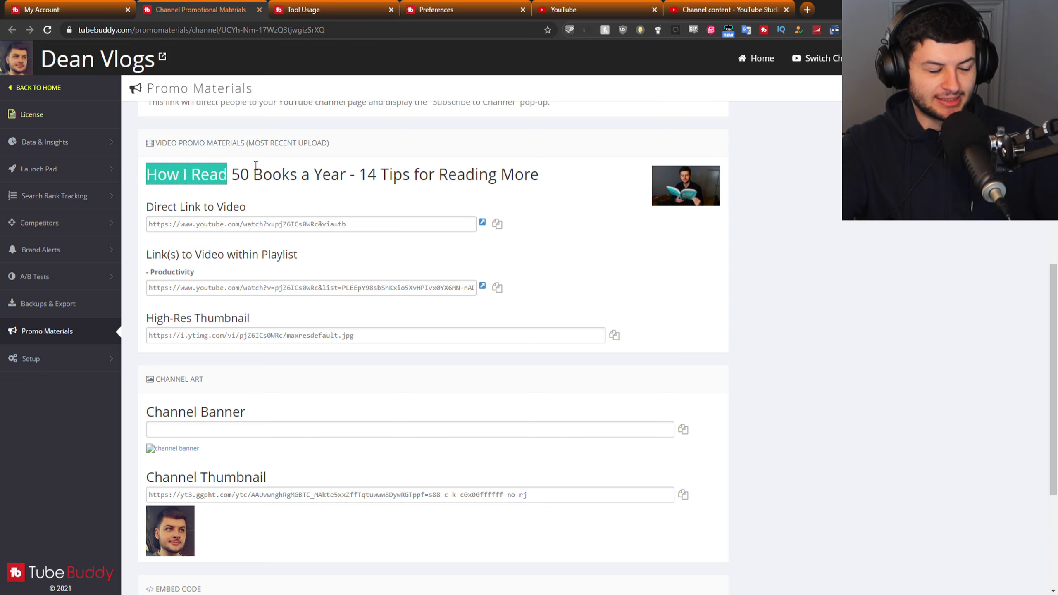
{"action": "left_click", "coordinate": [257, 164]}
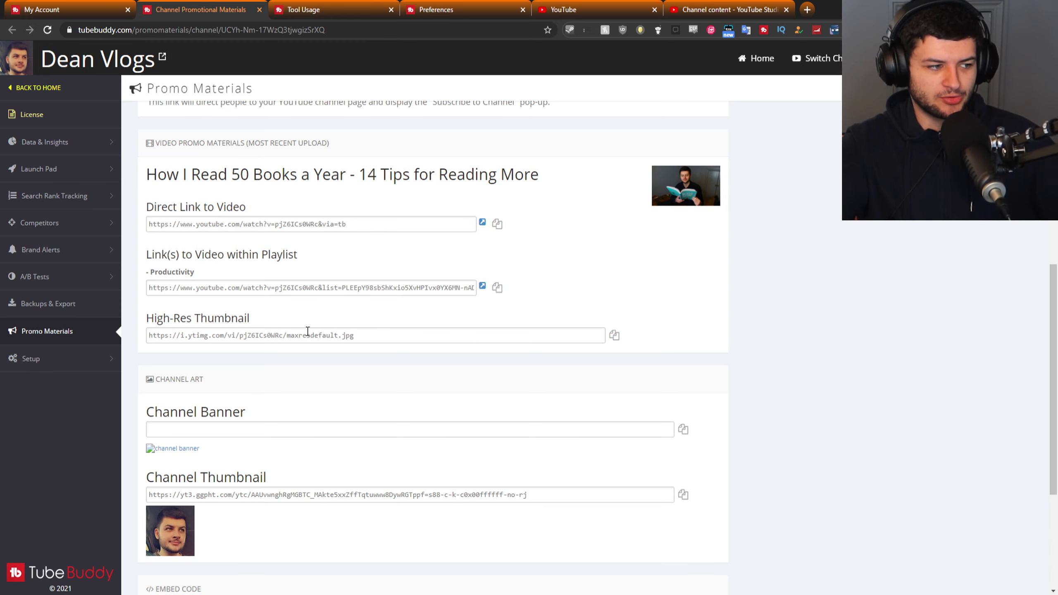
- Open the high-res thumbnail link of the most recent upload in a new tab, view the image and close it
{"action": "left_click_drag", "start_coordinate": [364, 333], "coordinate": [138, 339]}
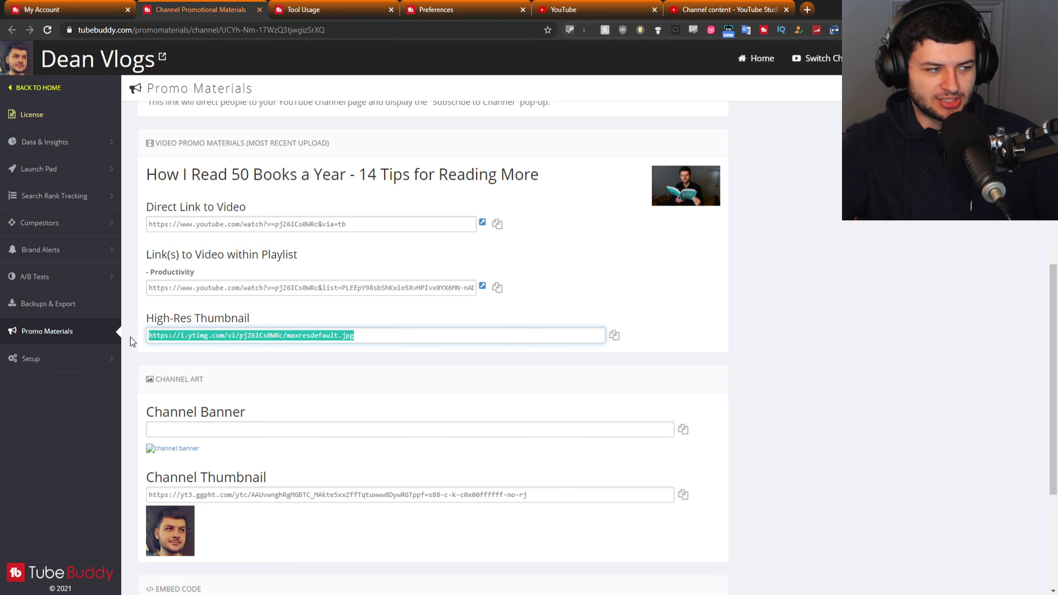
{"action": "right_click", "coordinate": [182, 336]}
{"action": "left_click", "coordinate": [225, 434]}
{"action": "left_click", "coordinate": [642, 203]}
{"action": "left_click", "coordinate": [491, 227]}
{"action": "key", "text": "ctrl+w"}
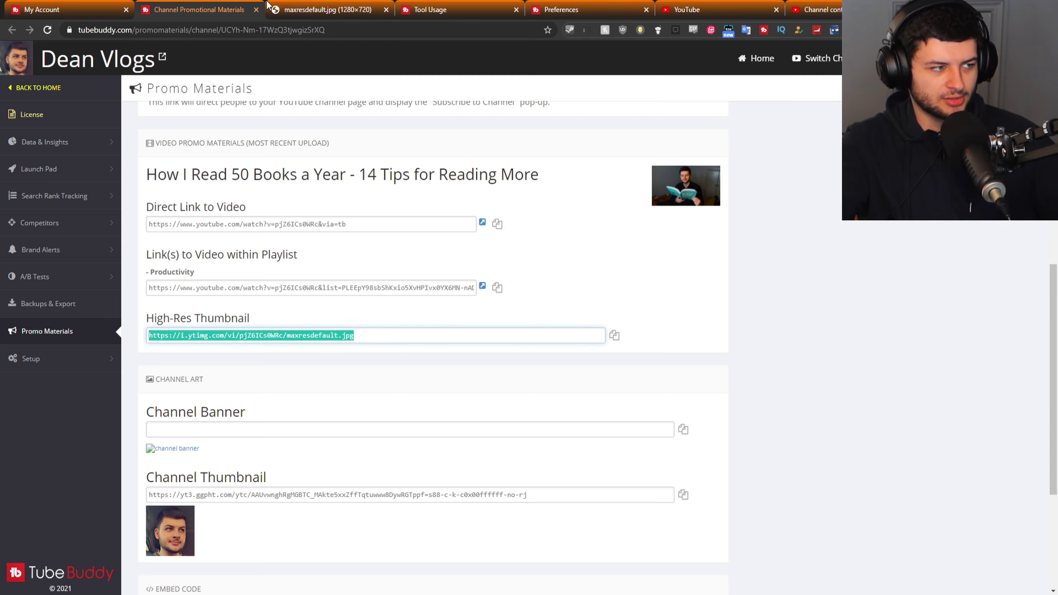
- Review the video links, channel art, embed code, RSS feed and permanent links, and close Promo Materials
{"action": "left_click_drag", "start_coordinate": [148, 254], "coordinate": [246, 254]}
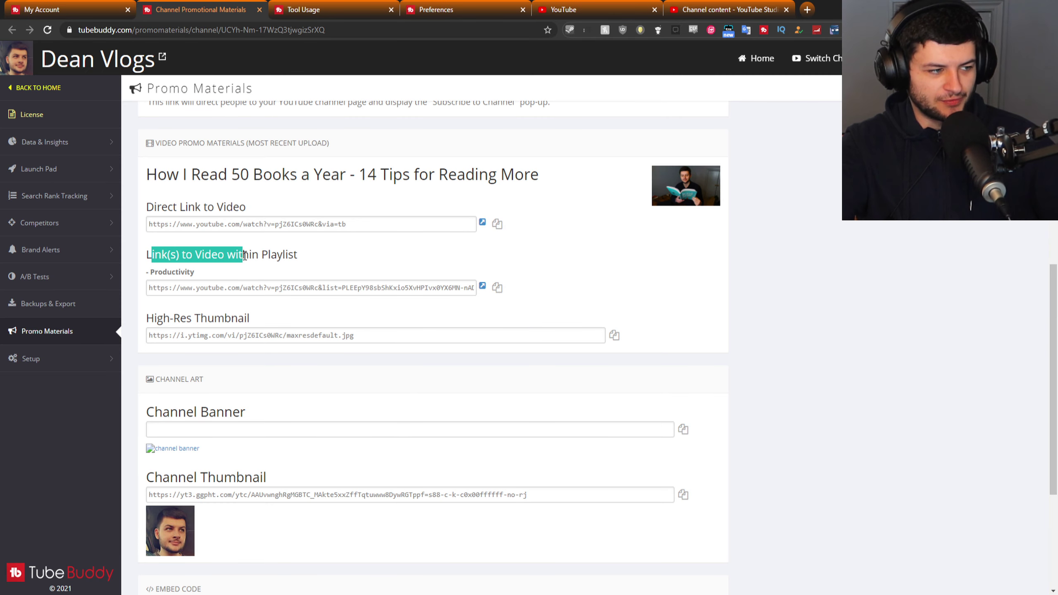
{"action": "double_click", "coordinate": [243, 255]}
{"action": "triple_click", "coordinate": [183, 204]}
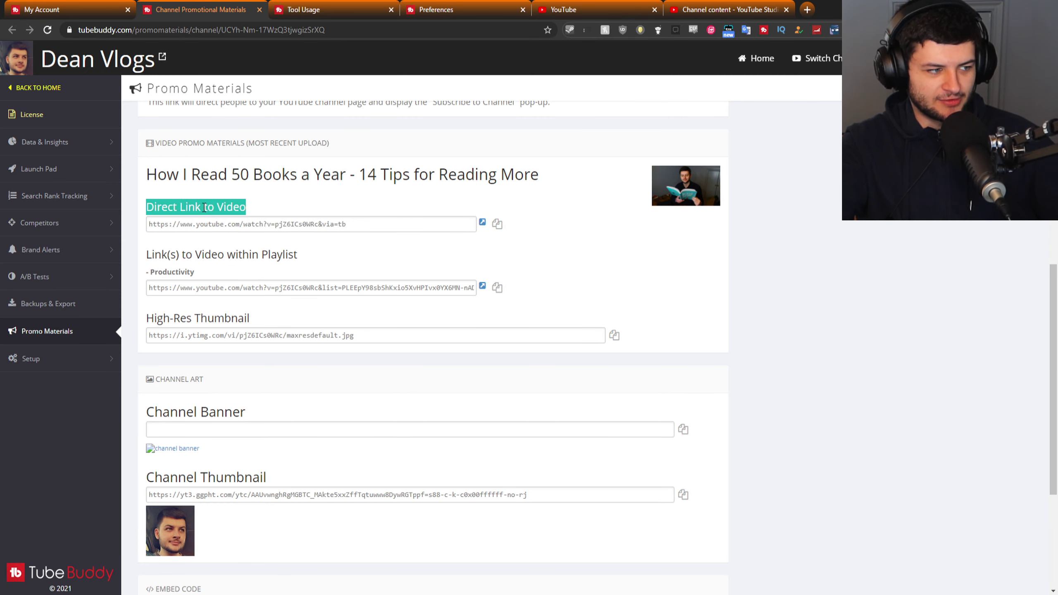
{"action": "scroll", "coordinate": [280, 236], "scroll_direction": "down", "scroll_amount": 4}
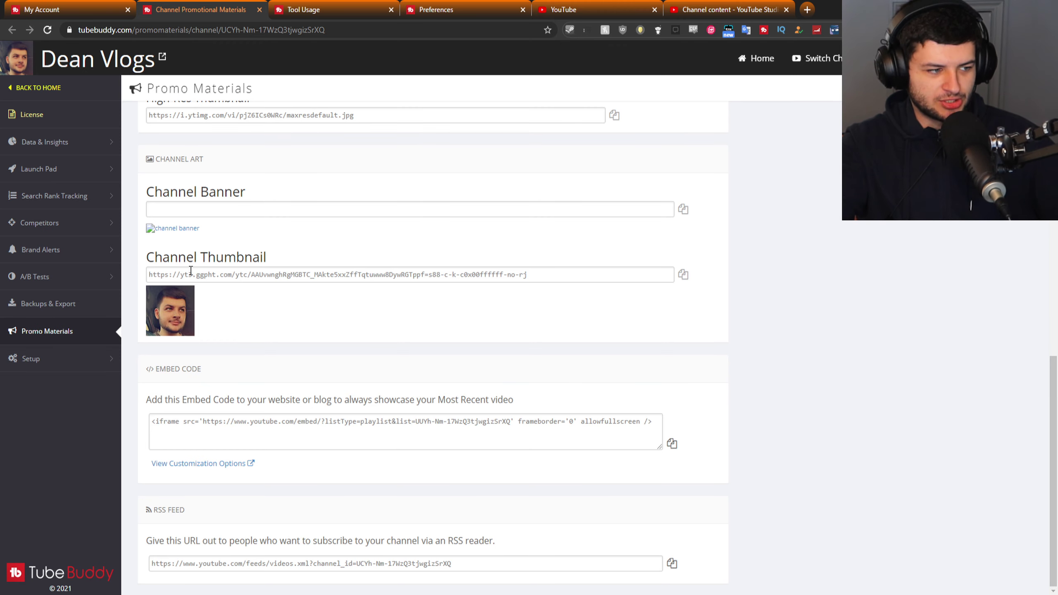
{"action": "scroll", "coordinate": [253, 276], "scroll_direction": "up", "scroll_amount": 10}
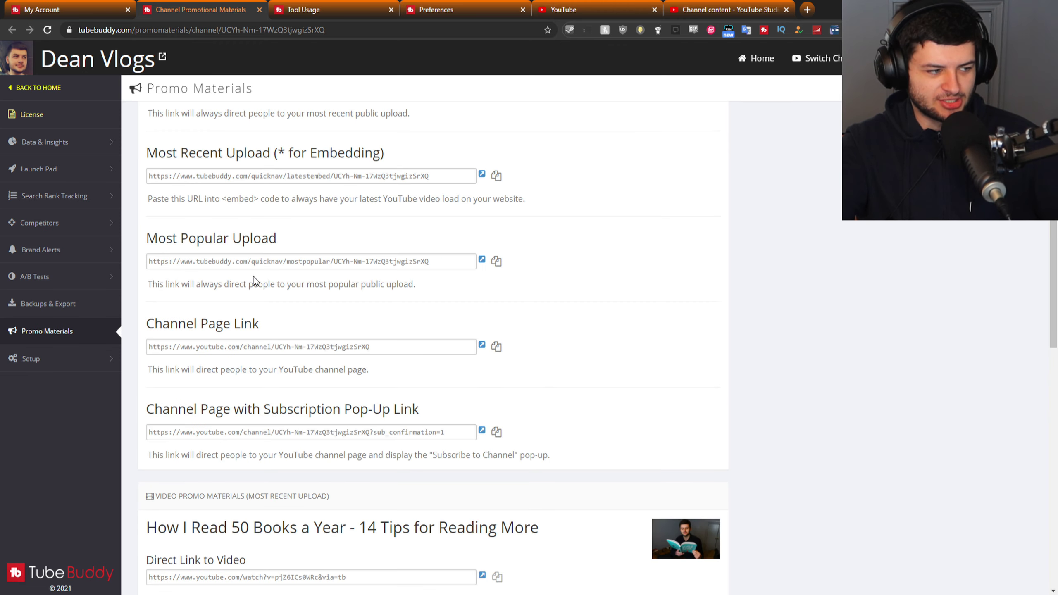
{"action": "scroll", "coordinate": [253, 276], "scroll_direction": "up", "scroll_amount": 3}
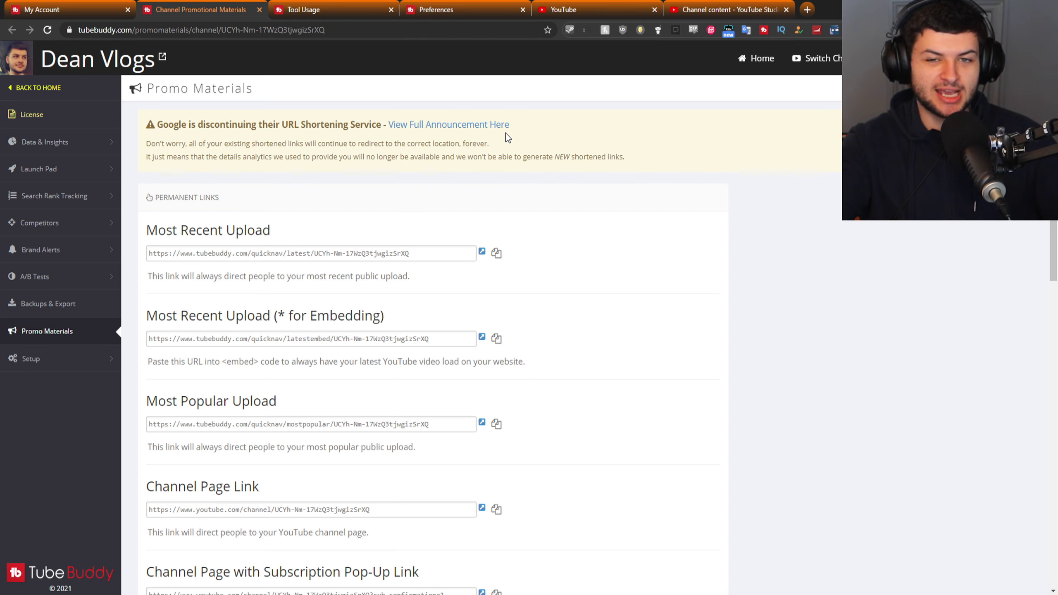
{"action": "key", "text": "ctrl+w"}
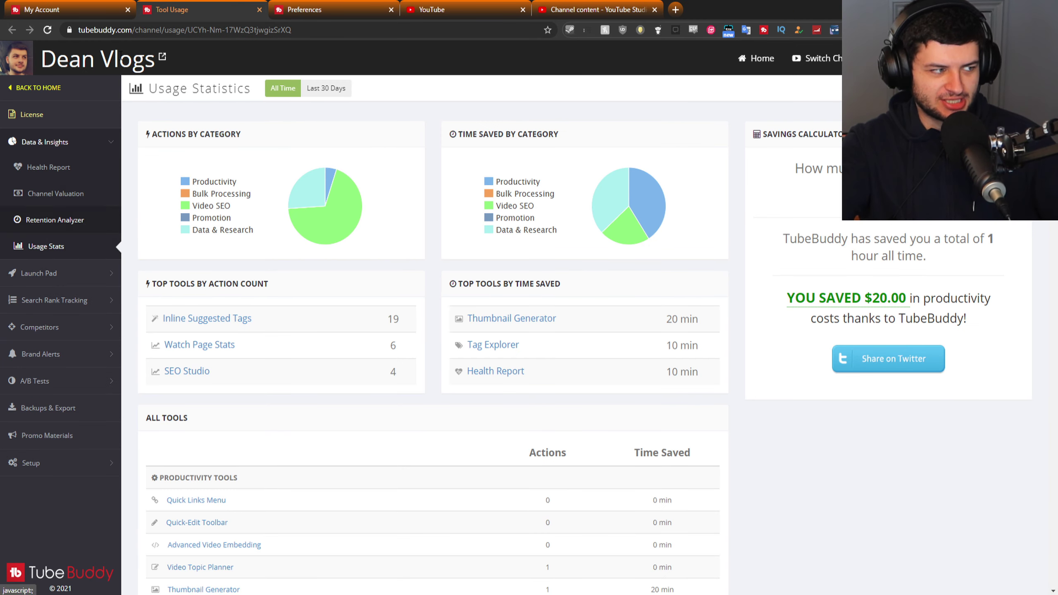
- Examine the channel's all-time Usage Statistics, including top tools and the productivity tools list, and close the page
{"action": "key", "text": "ctrl+shift+Tab"}
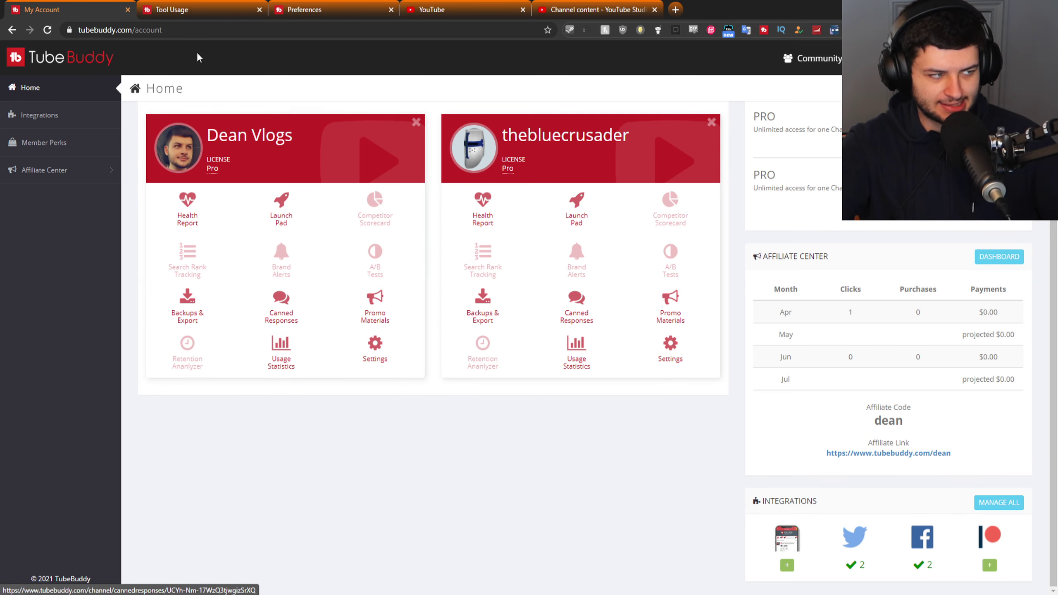
{"action": "key", "text": "ctrl+Tab"}
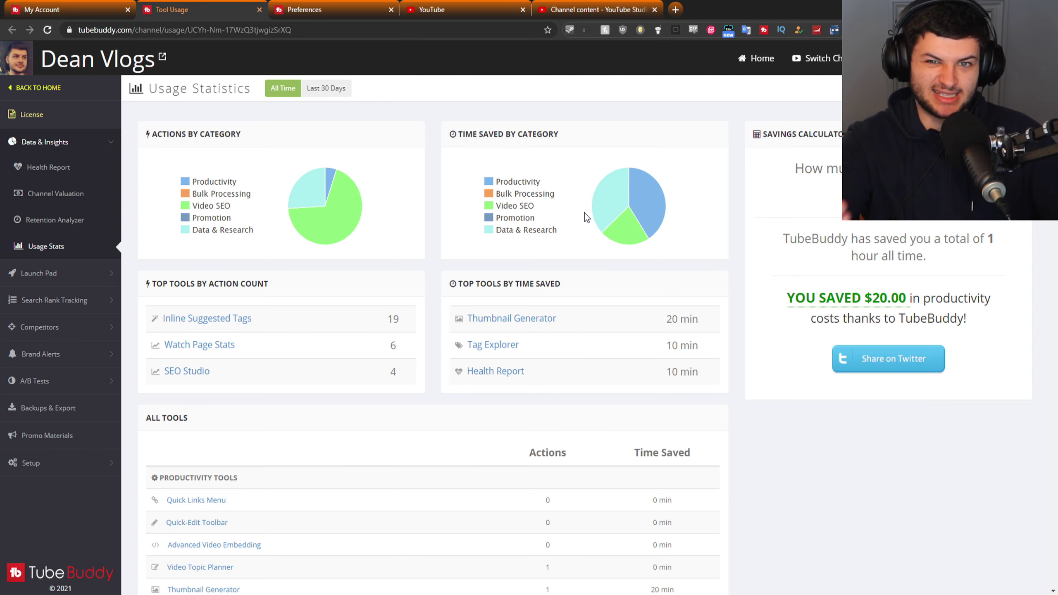
{"action": "scroll", "coordinate": [587, 232], "scroll_direction": "down", "scroll_amount": 3}
{"action": "scroll", "coordinate": [494, 255], "scroll_direction": "down", "scroll_amount": 6}
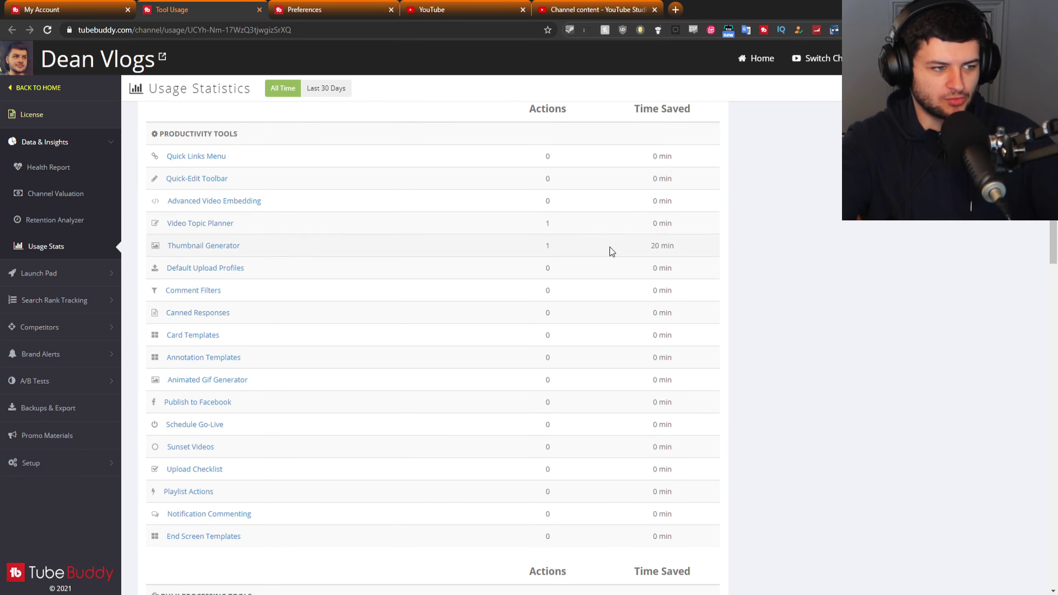
{"action": "scroll", "coordinate": [746, 377], "scroll_direction": "up", "scroll_amount": 9}
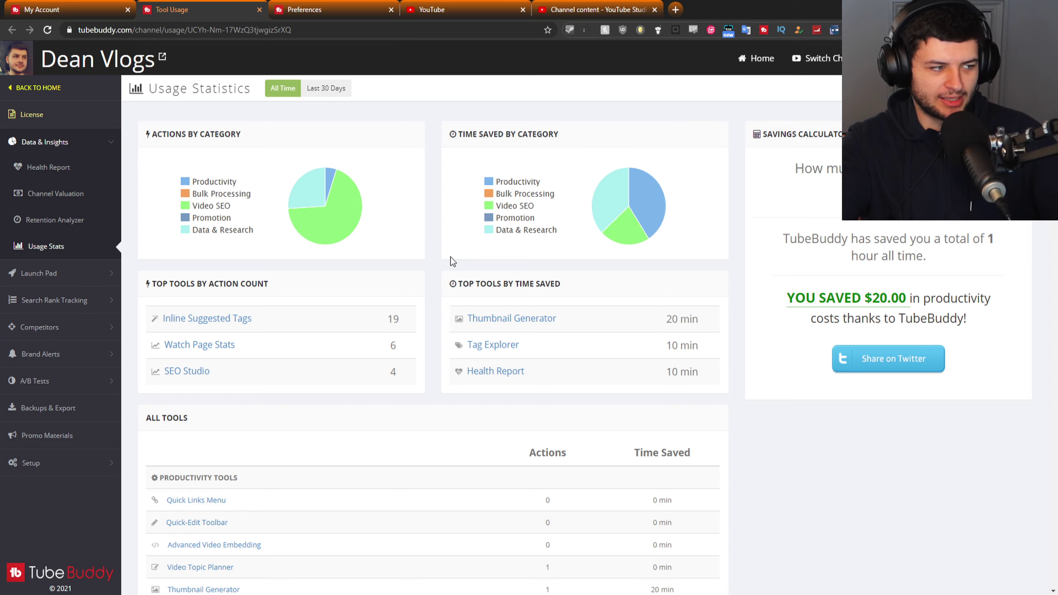
{"action": "scroll", "coordinate": [431, 261], "scroll_direction": "down", "scroll_amount": 1}
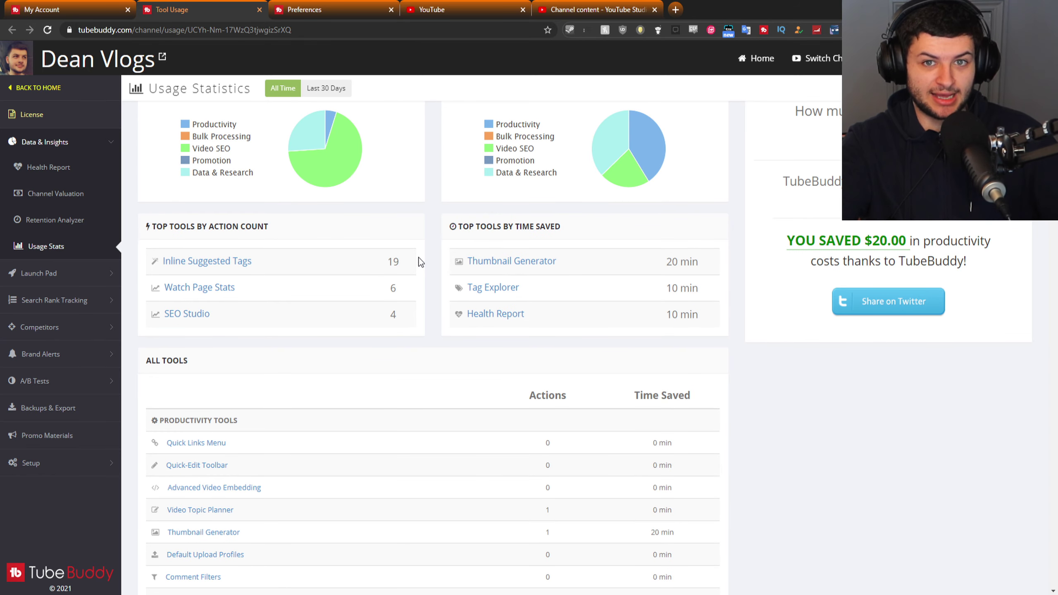
{"action": "scroll", "coordinate": [416, 261], "scroll_direction": "down", "scroll_amount": 1}
{"action": "key", "text": "ctrl+w"}
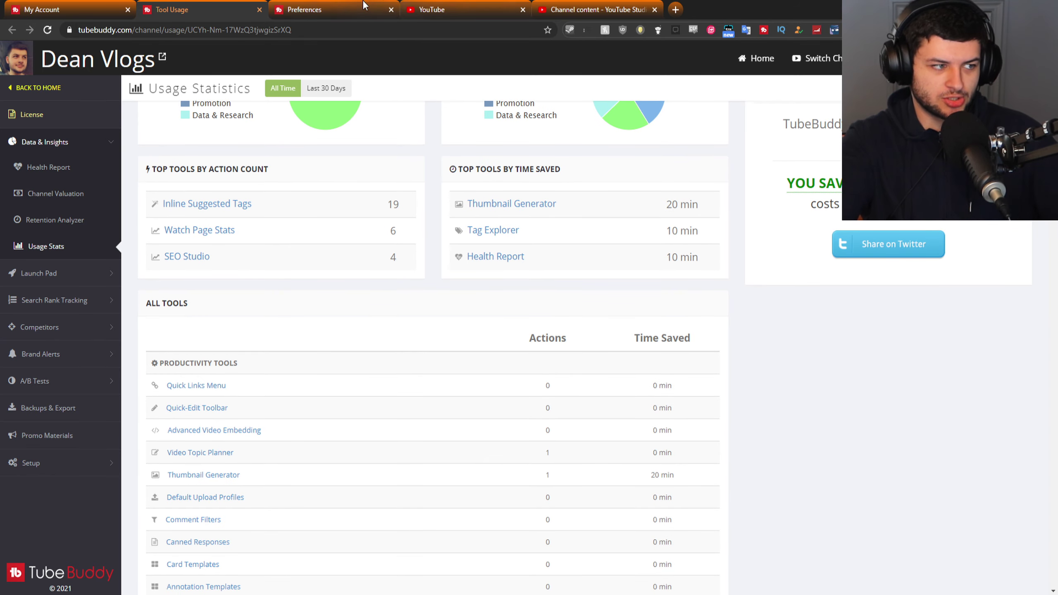
- Review the channel's TubeBuddy Settings, including browser extension features and access options, and close the page
{"action": "scroll", "coordinate": [478, 200], "scroll_direction": "down", "scroll_amount": 1}
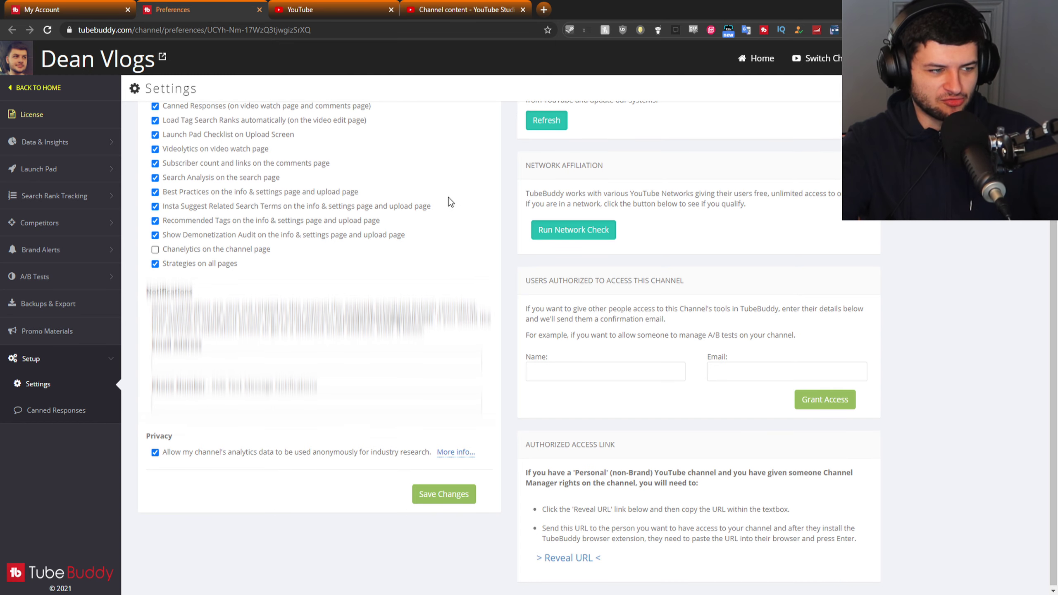
{"action": "scroll", "coordinate": [451, 196], "scroll_direction": "up", "scroll_amount": 1}
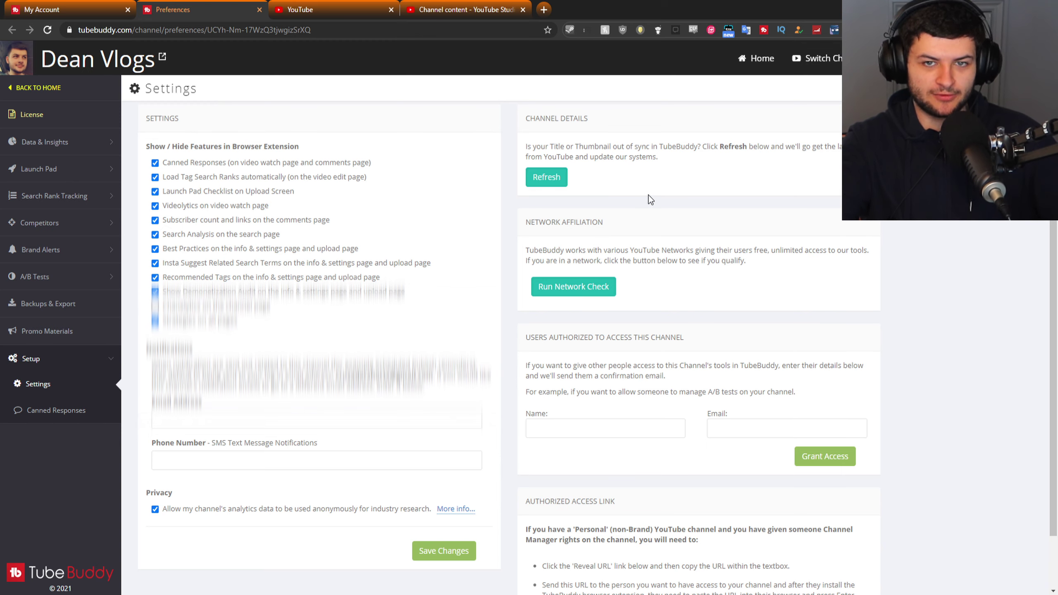
{"action": "key", "text": "ctrl+w"}
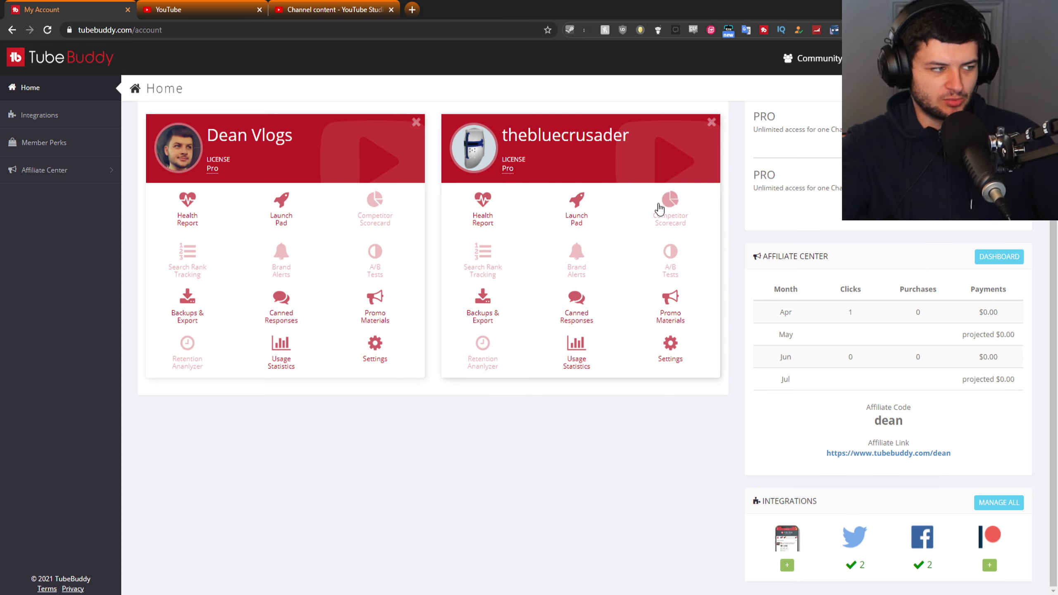
- Go to Member Perks and examine the Music & Audio offers, including Epidemic Sound and Jukedeck
{"action": "left_click", "coordinate": [54, 142]}
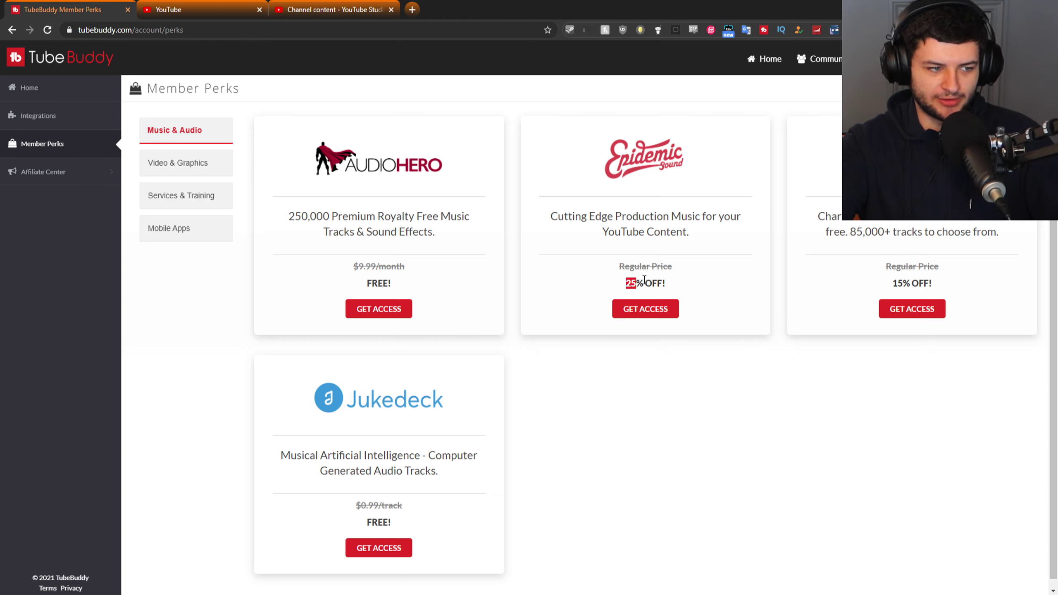
{"action": "double_click", "coordinate": [597, 212]}
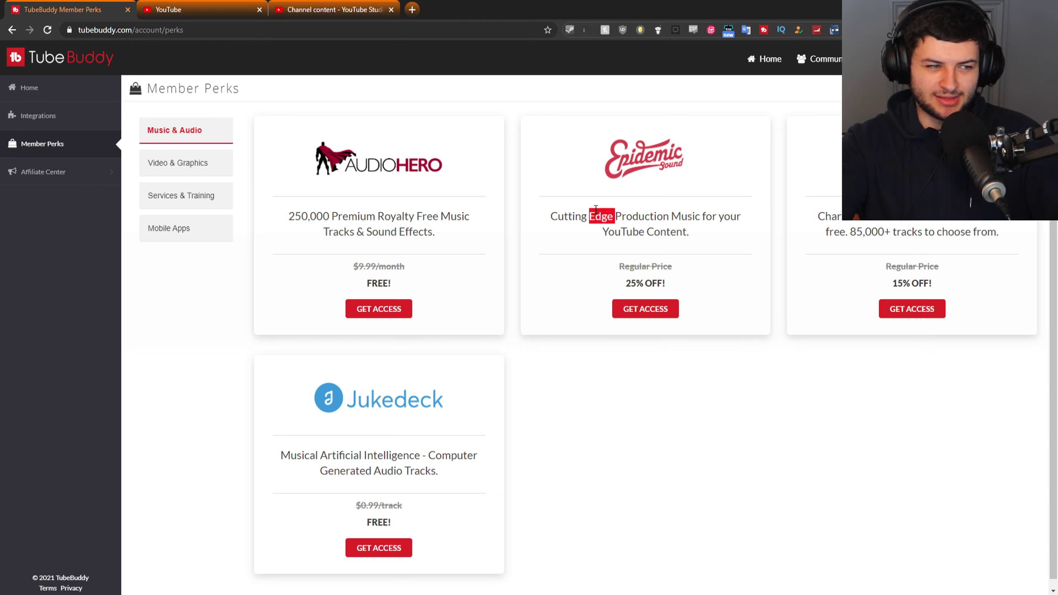
{"action": "triple_click", "coordinate": [625, 211]}
{"action": "double_click", "coordinate": [633, 220]}
{"action": "left_click", "coordinate": [632, 215]}
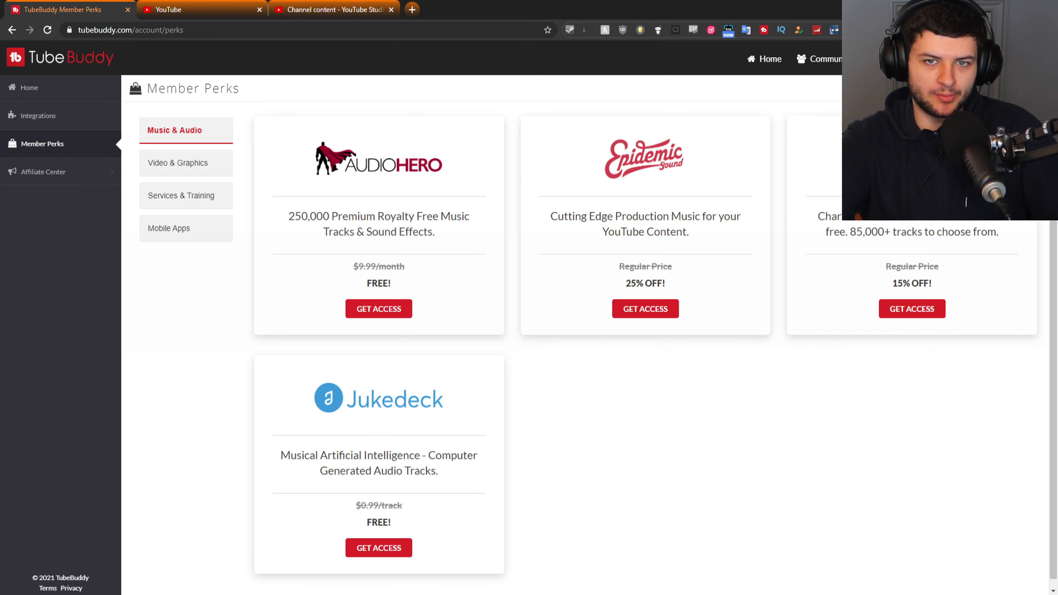
{"action": "left_click_drag", "start_coordinate": [933, 283], "coordinate": [891, 284]}
{"action": "left_click", "coordinate": [919, 279]}
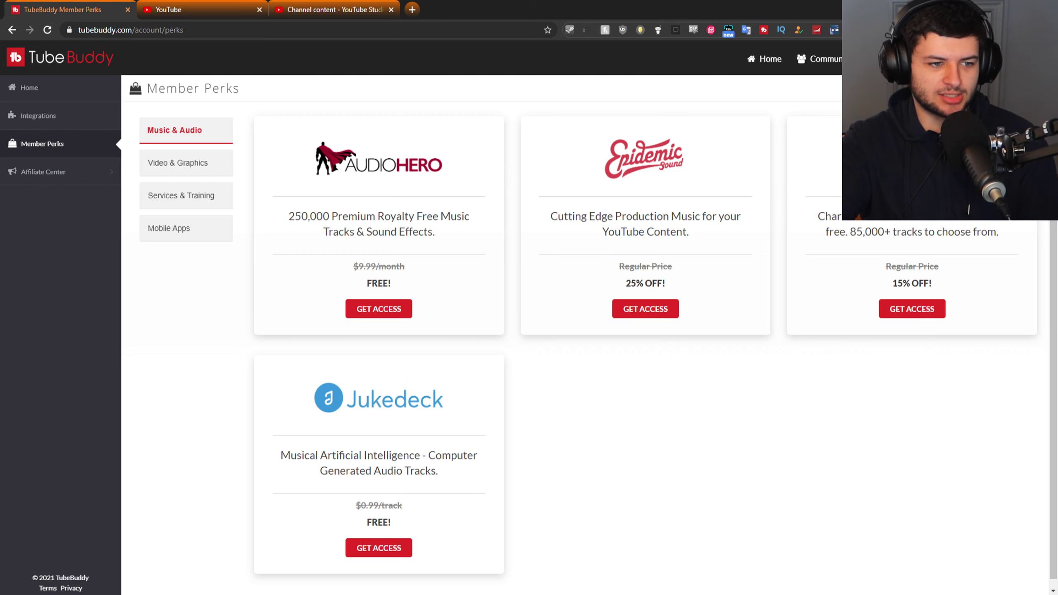
{"action": "scroll", "coordinate": [691, 337], "scroll_direction": "down", "scroll_amount": 1}
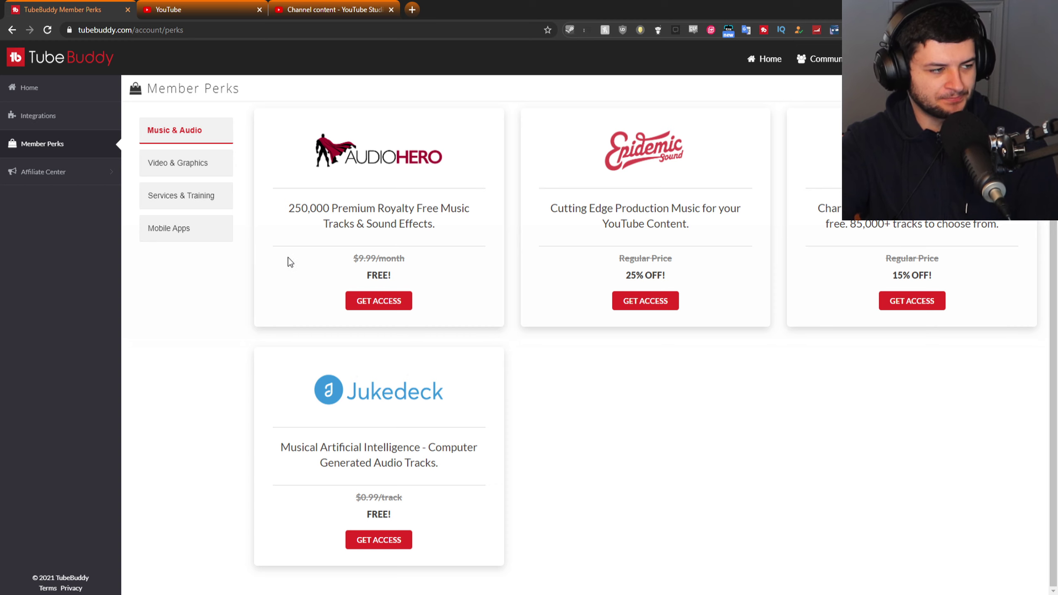
- Look through the Video & Graphics, Services & Training and Mobile Apps perks, returning to the account home page
{"action": "left_click", "coordinate": [175, 163]}
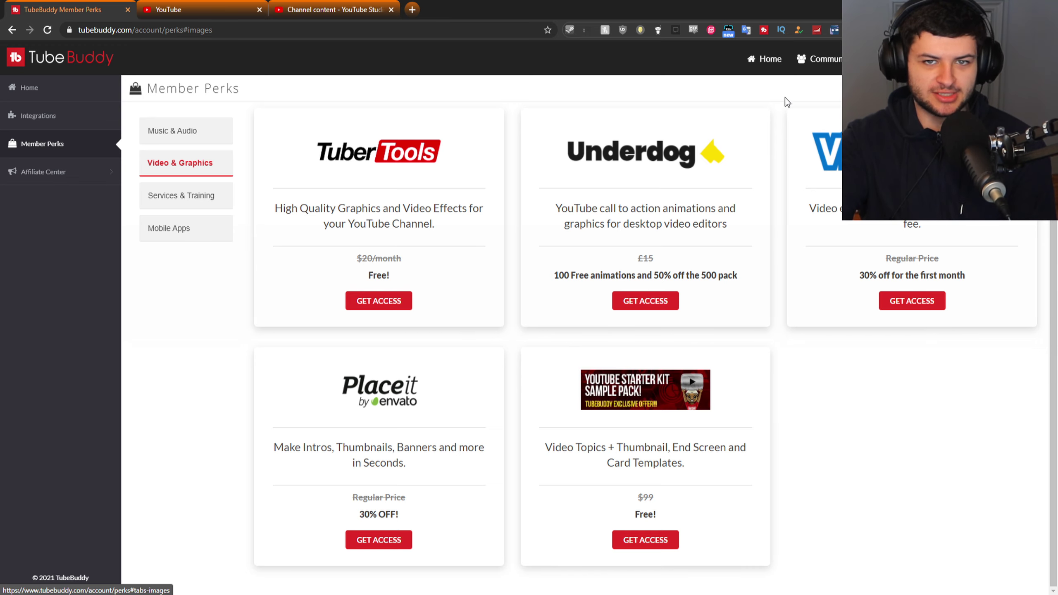
{"action": "left_click", "coordinate": [197, 202]}
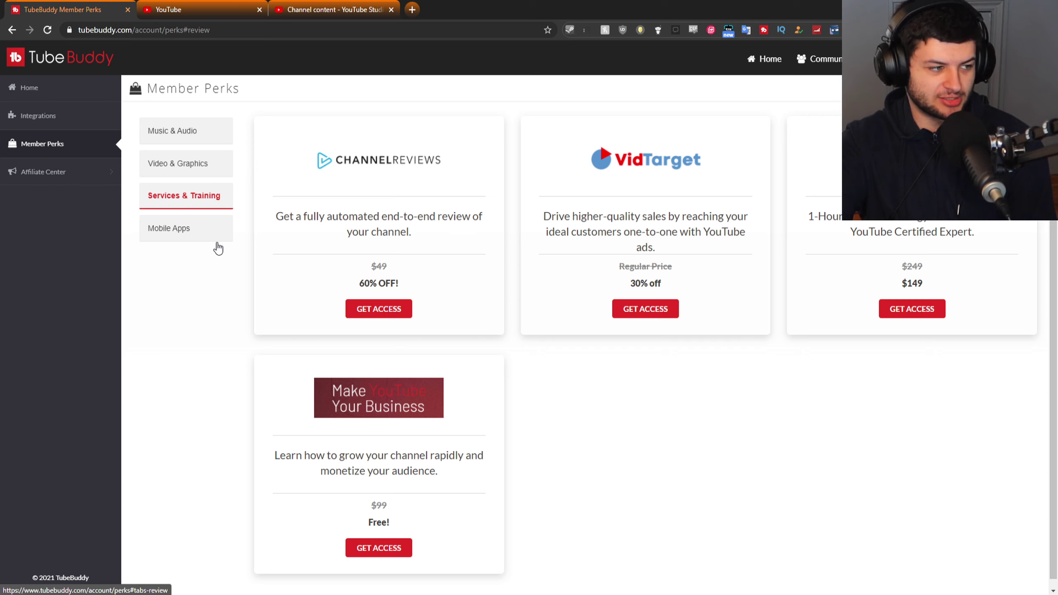
{"action": "left_click", "coordinate": [183, 230]}
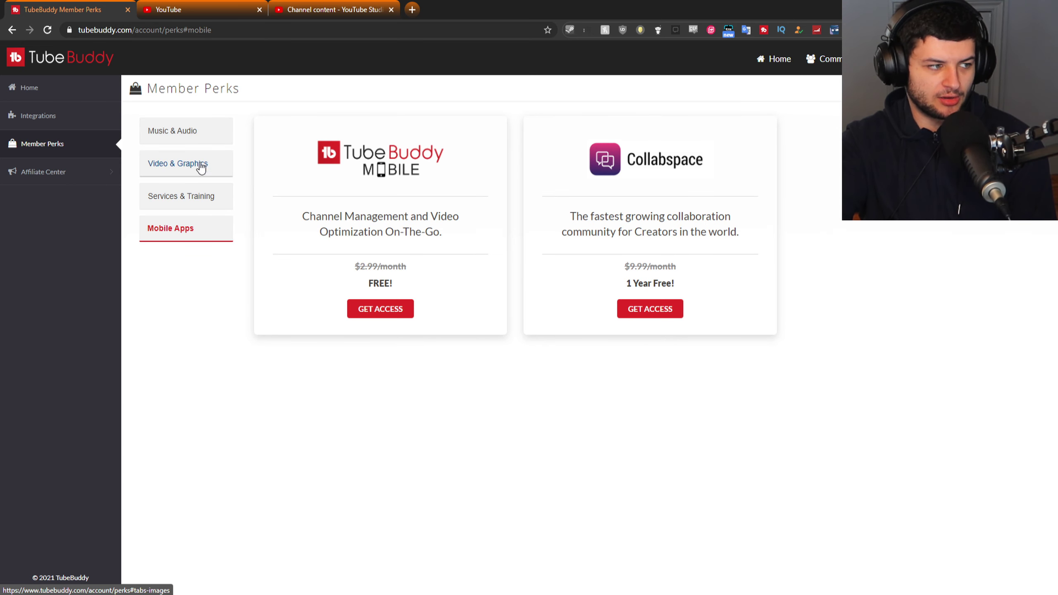
{"action": "left_click", "coordinate": [167, 146]}
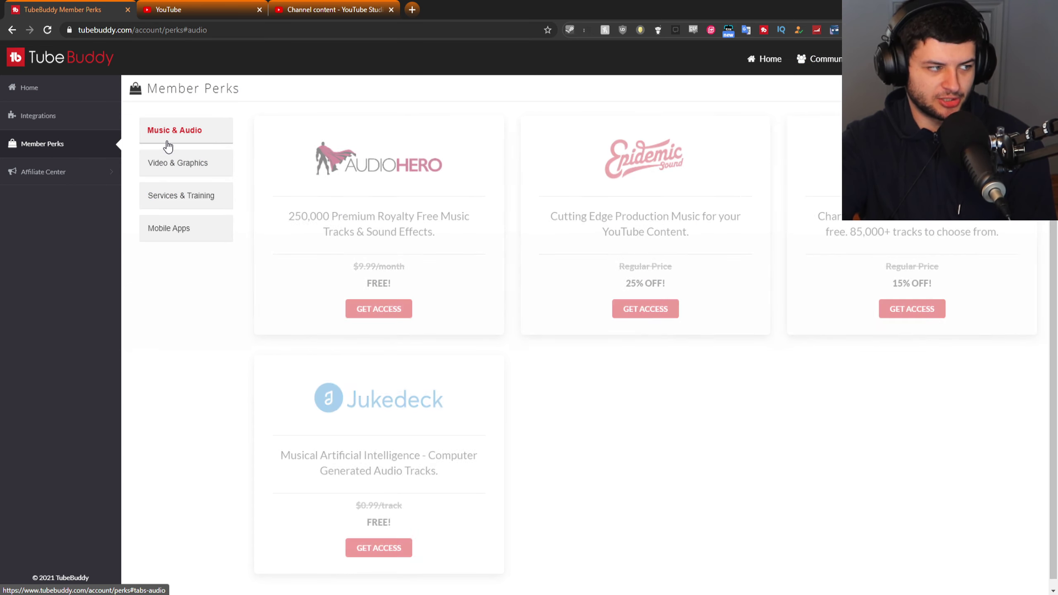
{"action": "left_click", "coordinate": [24, 96]}
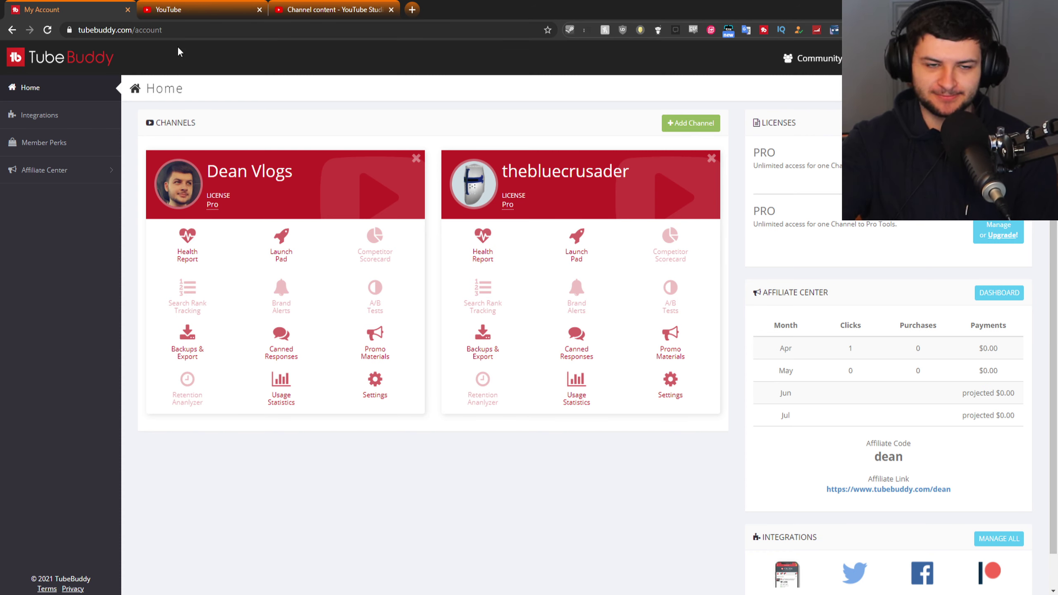
- Close the account page and view the channel's Milestones in the TubeBuddy menu on YouTube
{"action": "key", "text": "ctrl+w"}
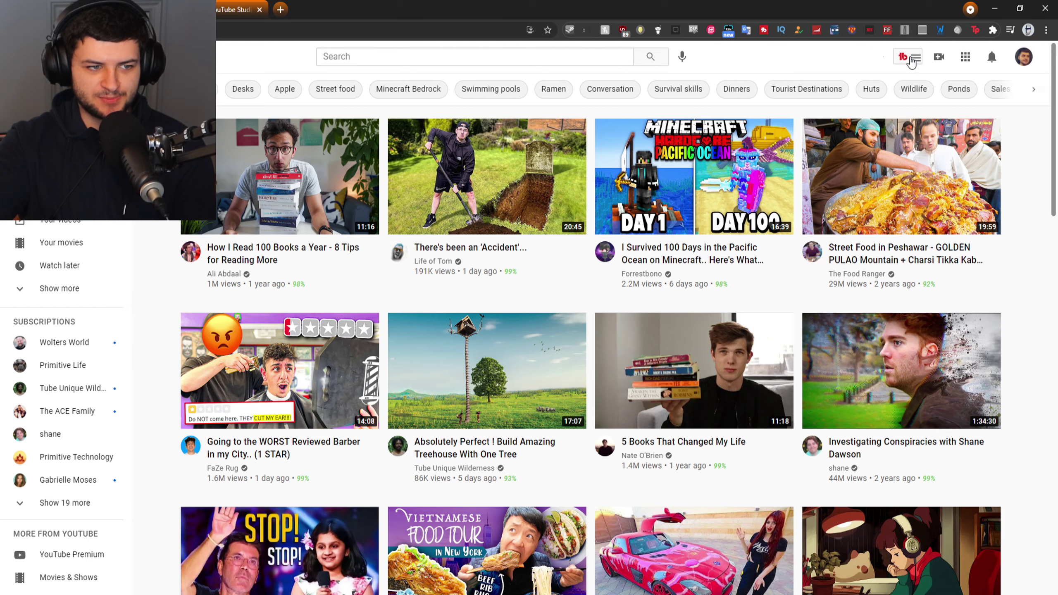
{"action": "left_click", "coordinate": [129, 145]}
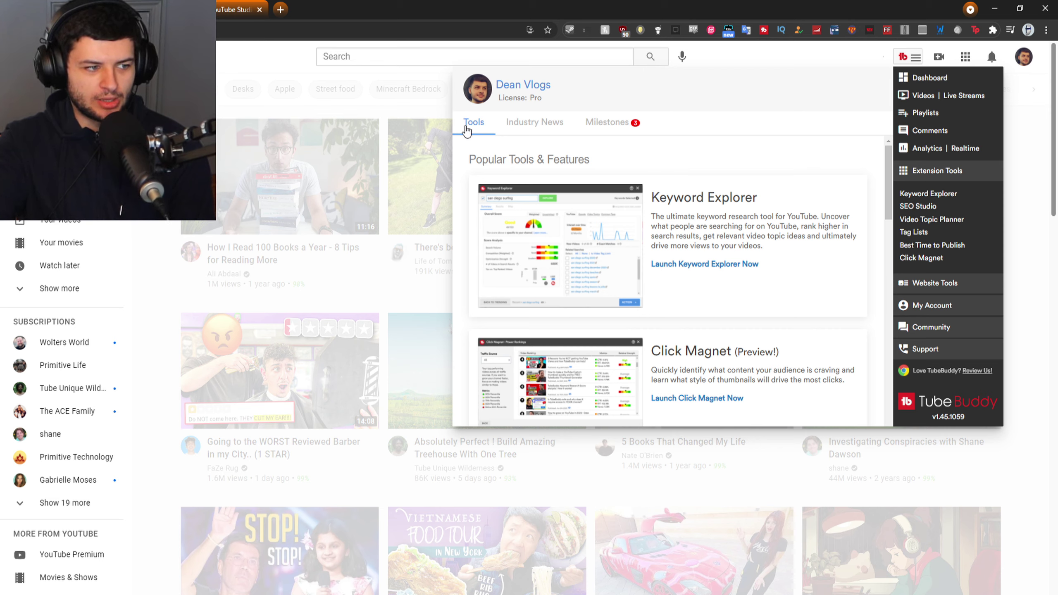
{"action": "left_click", "coordinate": [587, 125]}
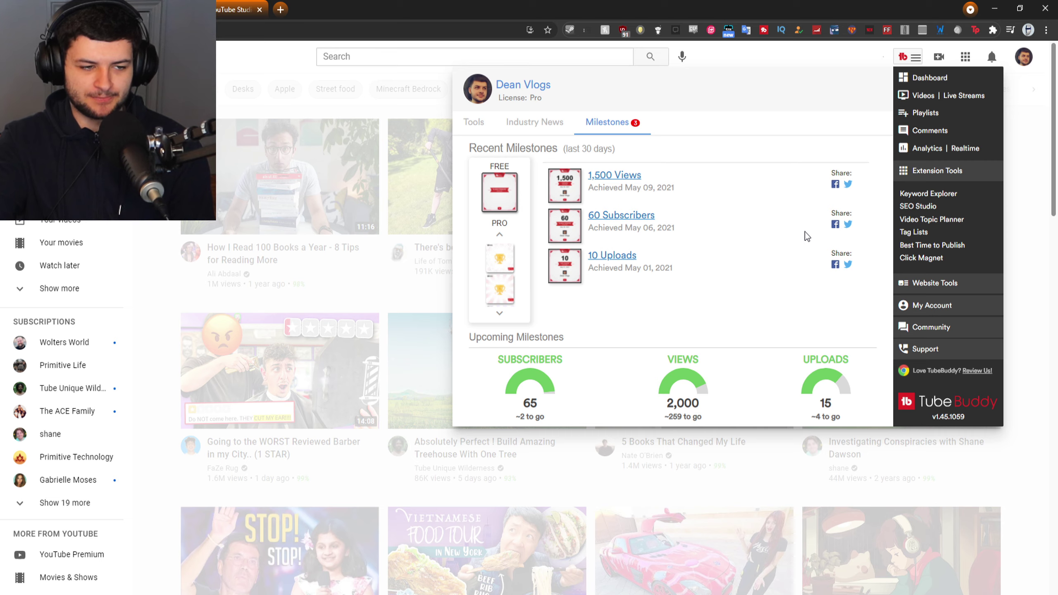
- Check where the TubeBuddy menu's Dashboard, Videos and Live Streams shortcuts lead, returning to the YouTube home page
{"action": "left_click", "coordinate": [930, 79]}
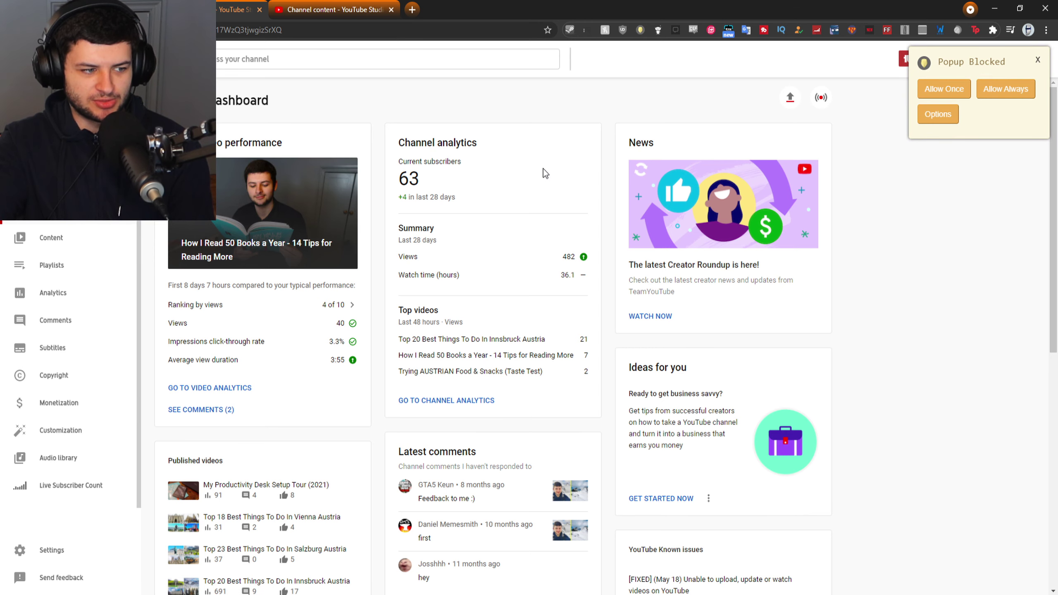
{"action": "key", "text": "ctrl+shift+Tab"}
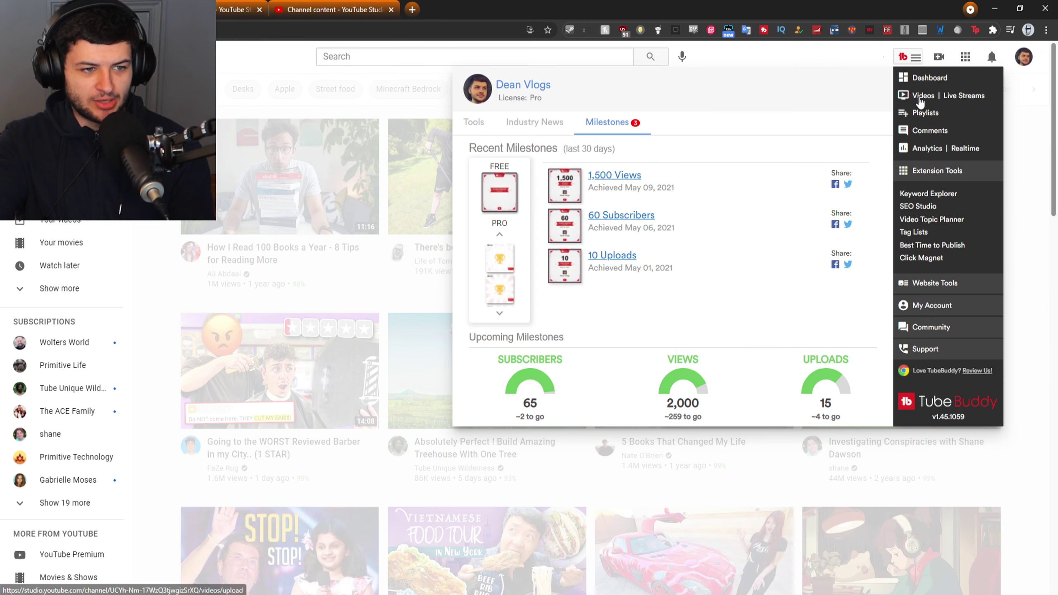
{"action": "left_click", "coordinate": [918, 100]}
{"action": "left_click", "coordinate": [917, 100]}
{"action": "left_click", "coordinate": [356, 15]}
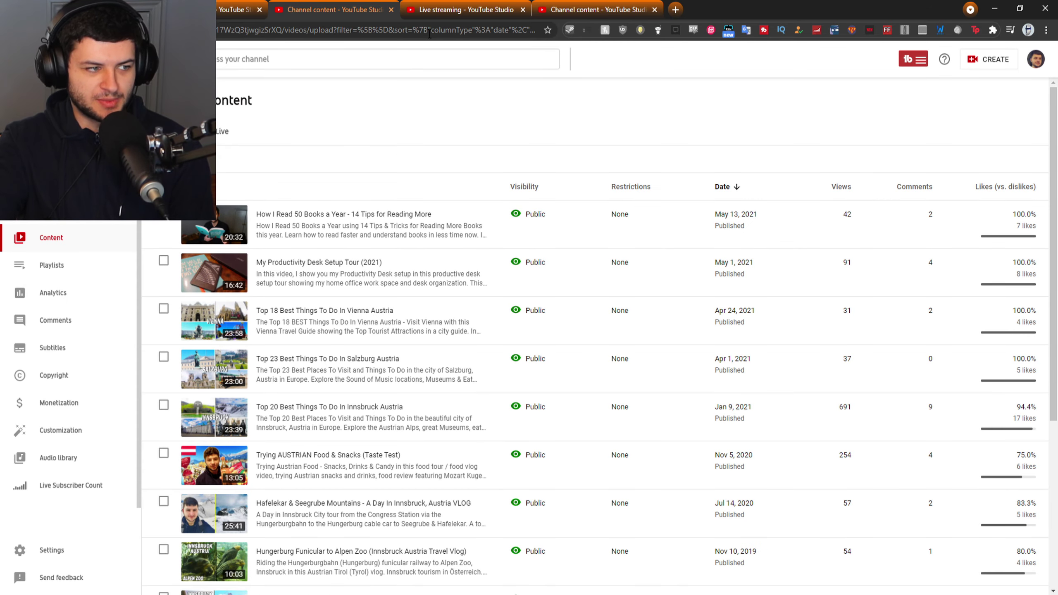
{"action": "left_click", "coordinate": [445, 9]}
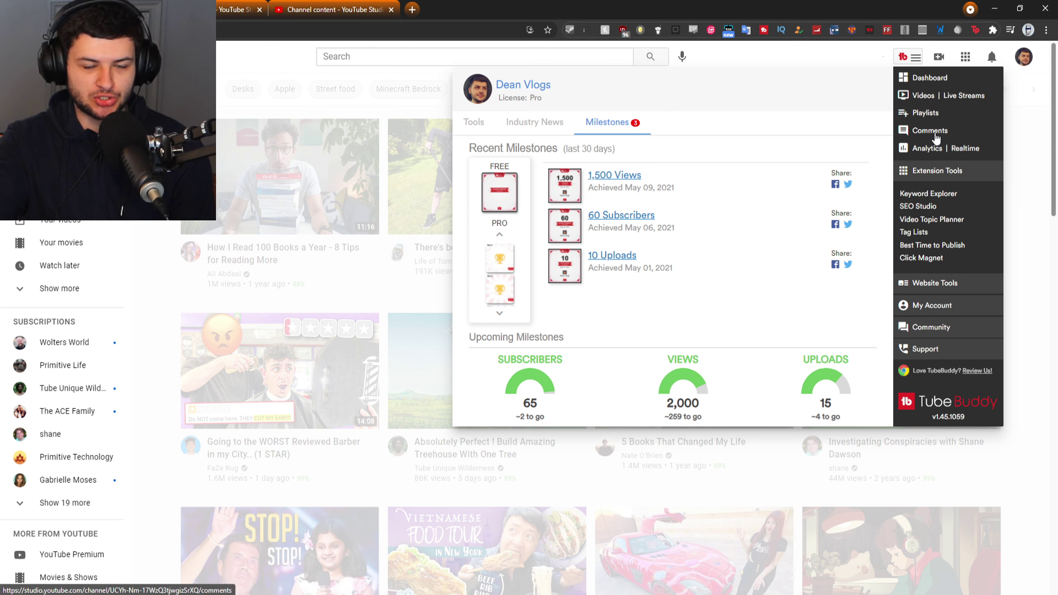
- Look up the keyword "tubebuddy tutorial 2021" in Keyword Explorer
{"action": "left_click", "coordinate": [928, 193]}
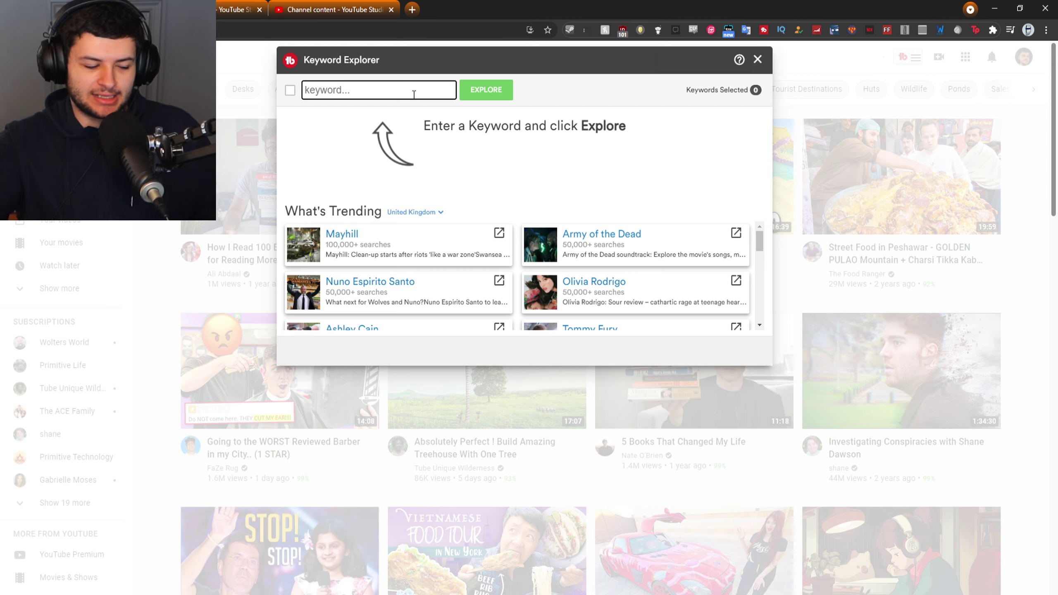
{"action": "type", "text": "tuvb"}
{"action": "key", "text": "BackSpace"}
{"action": "type", "text": "bebuddy"}
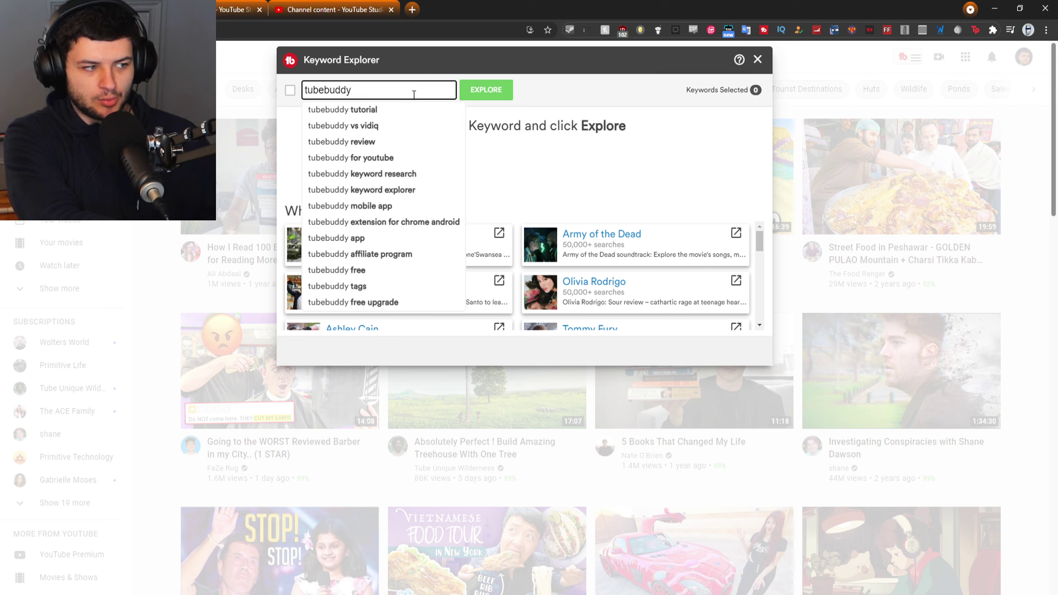
{"action": "type", "text": "tutorial"}
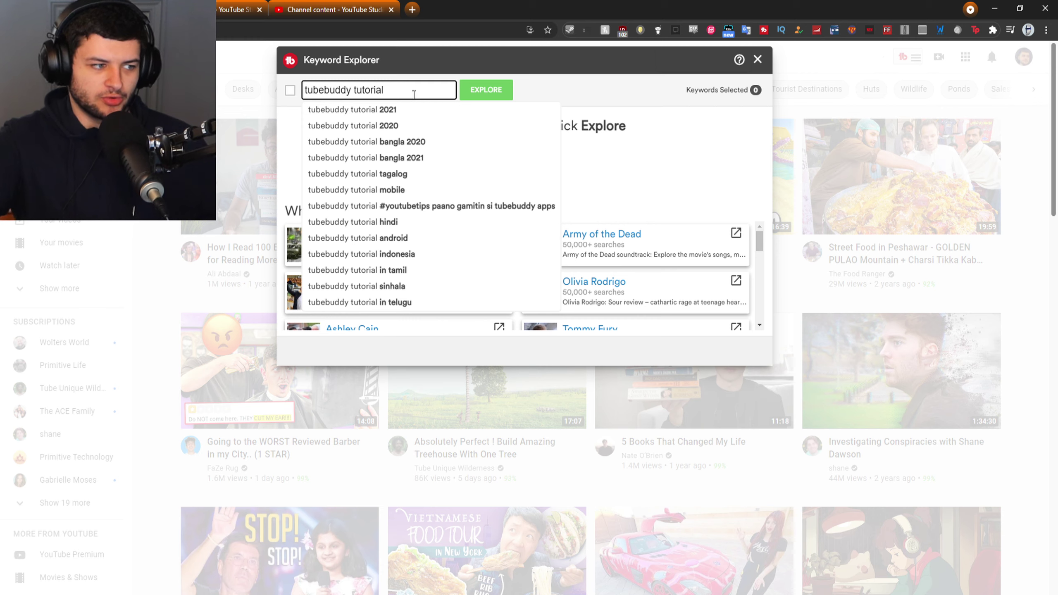
{"action": "type", "text": "2021"}
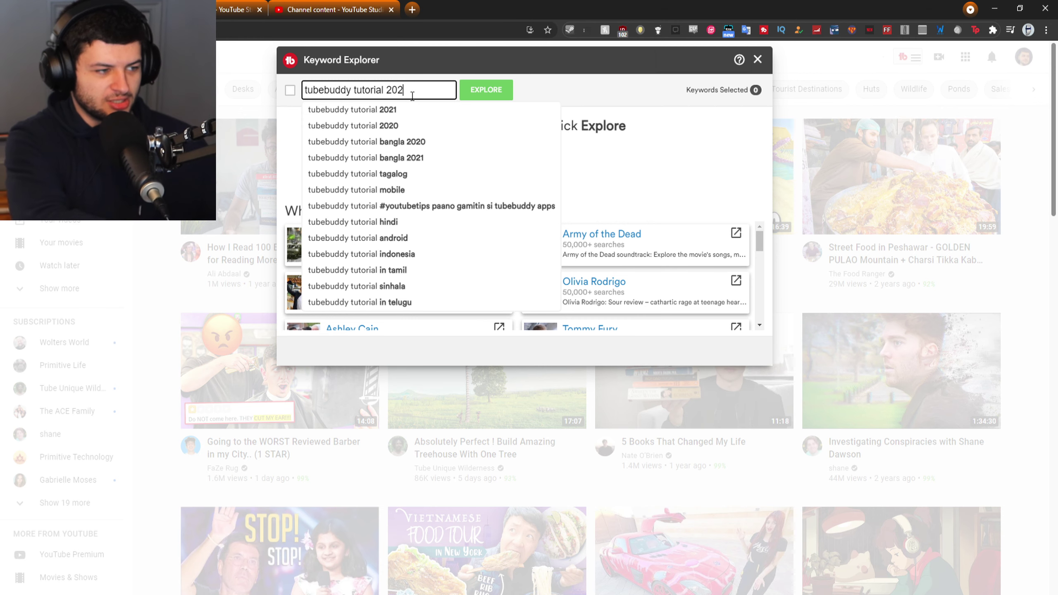
{"action": "left_click", "coordinate": [468, 91]}
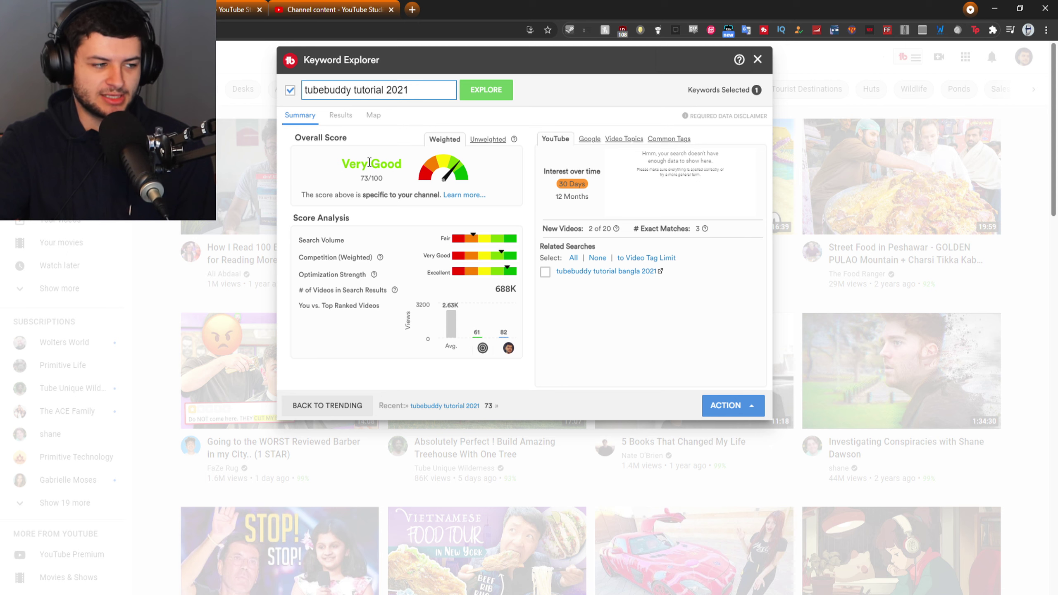
- Compare the keyword's weighted and unweighted overall scores, reading the explanation of both, and return to the weighted view
{"action": "left_click_drag", "start_coordinate": [317, 195], "coordinate": [413, 196]}
{"action": "left_click", "coordinate": [412, 197]}
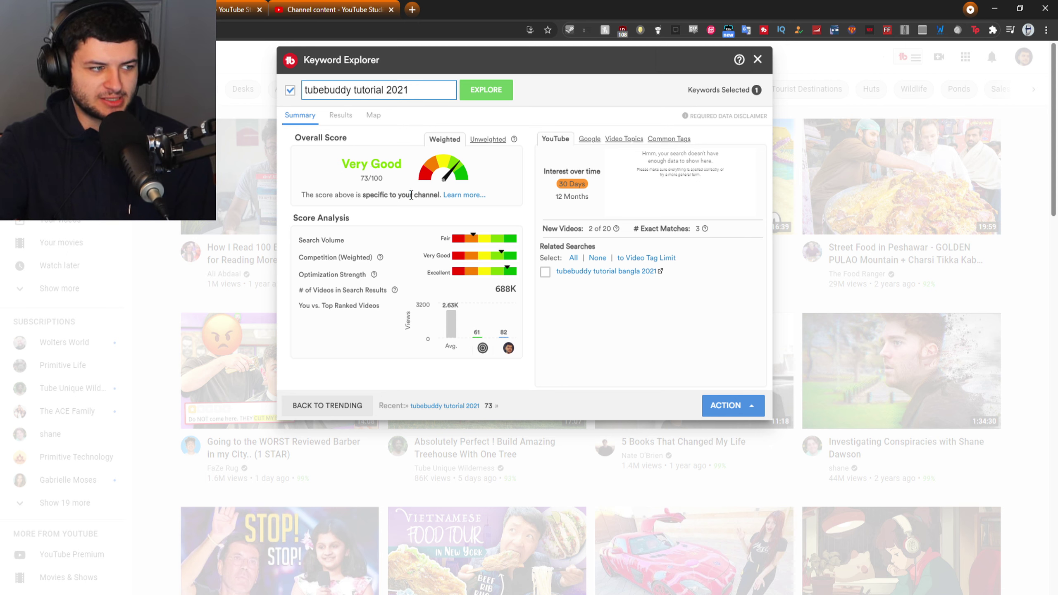
{"action": "mouse_move", "coordinate": [514, 141]}
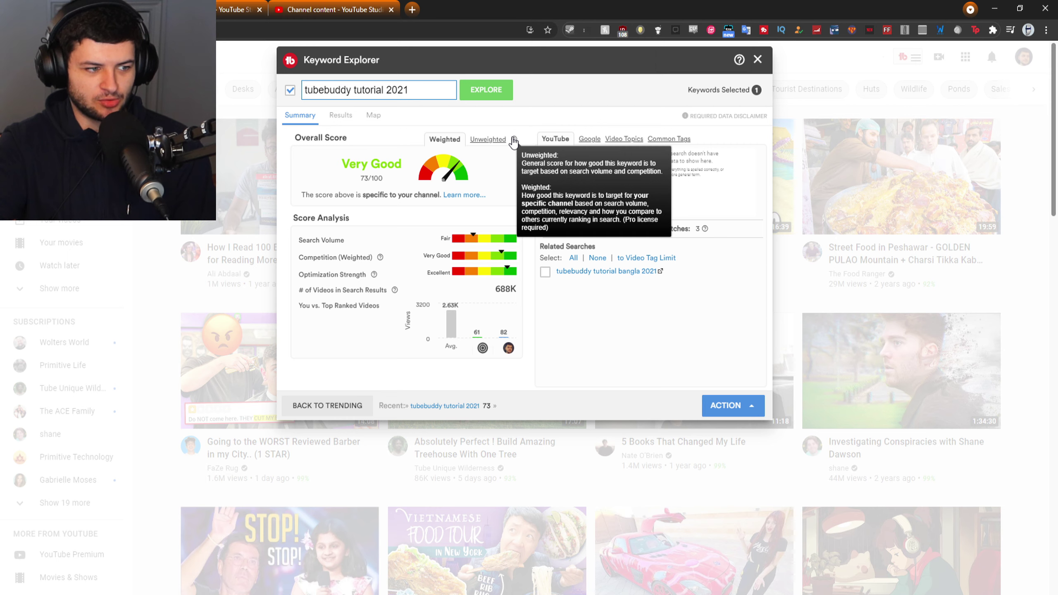
{"action": "left_click", "coordinate": [489, 139]}
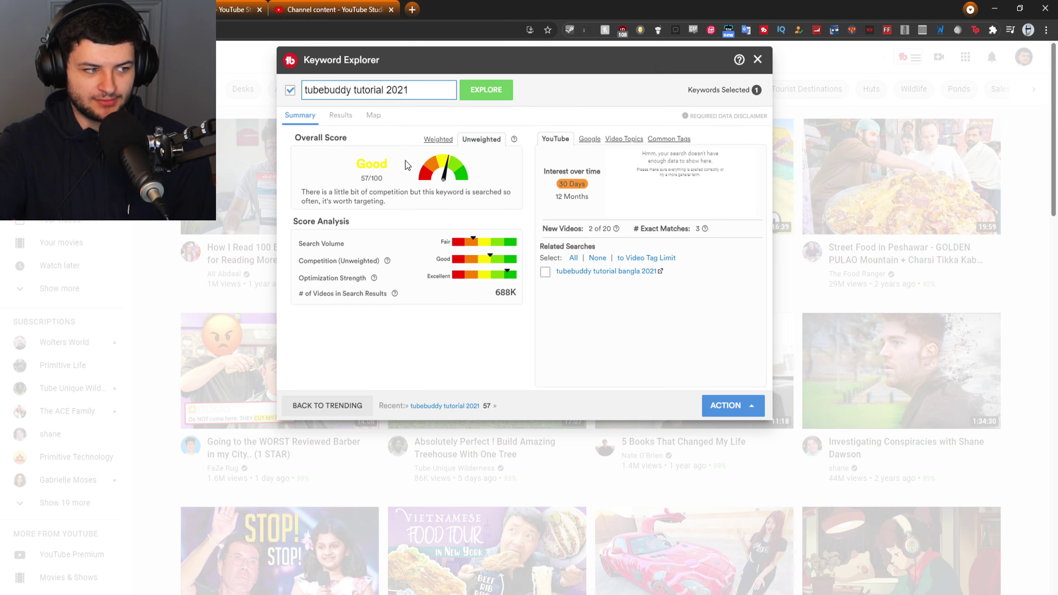
{"action": "left_click", "coordinate": [437, 140]}
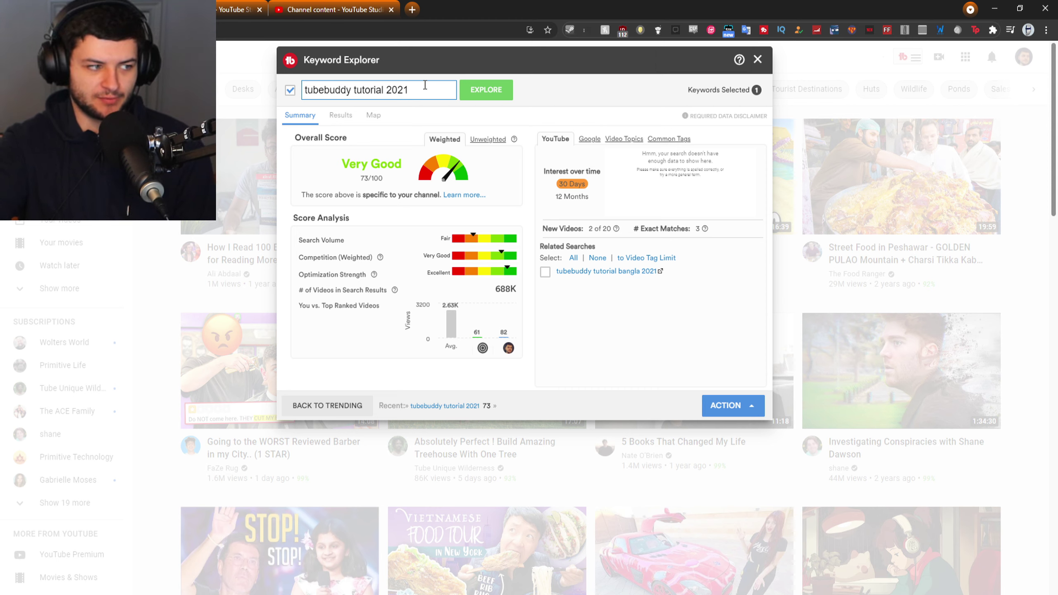
- Examine the keyword's score analysis, including optimization strength, and its YouTube interest over time
{"action": "left_click_drag", "start_coordinate": [420, 89], "coordinate": [308, 89]}
{"action": "left_click", "coordinate": [384, 90]}
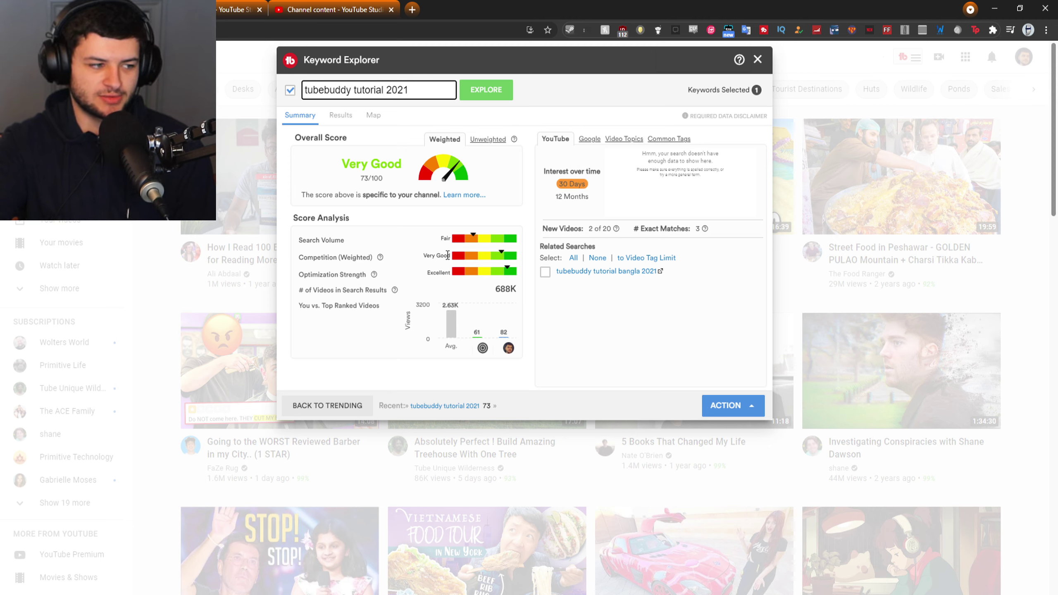
{"action": "mouse_move", "coordinate": [373, 275]}
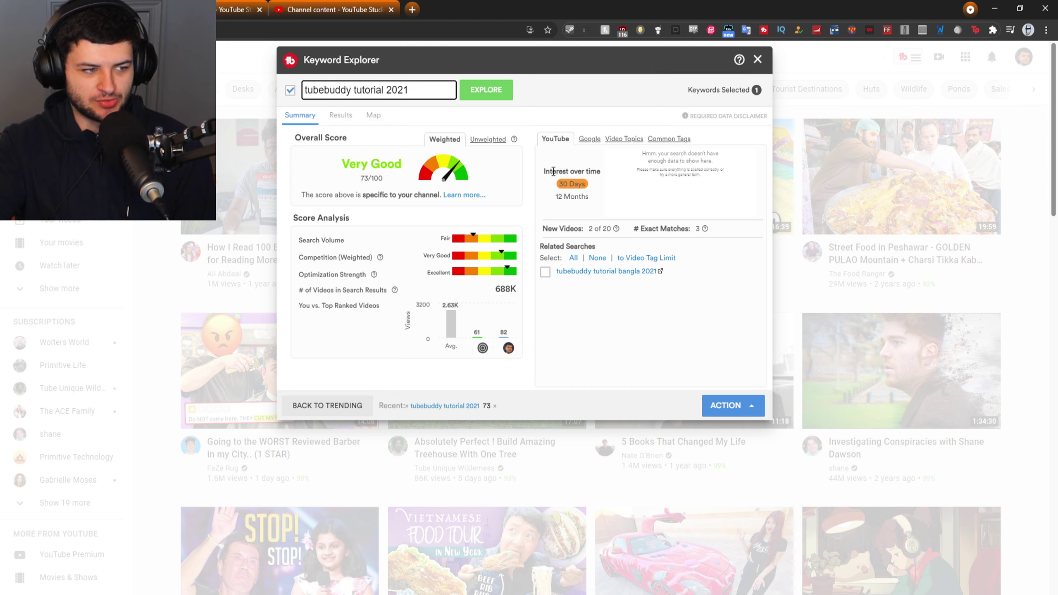
{"action": "left_click_drag", "start_coordinate": [650, 155], "coordinate": [709, 170]}
{"action": "left_click", "coordinate": [689, 172]}
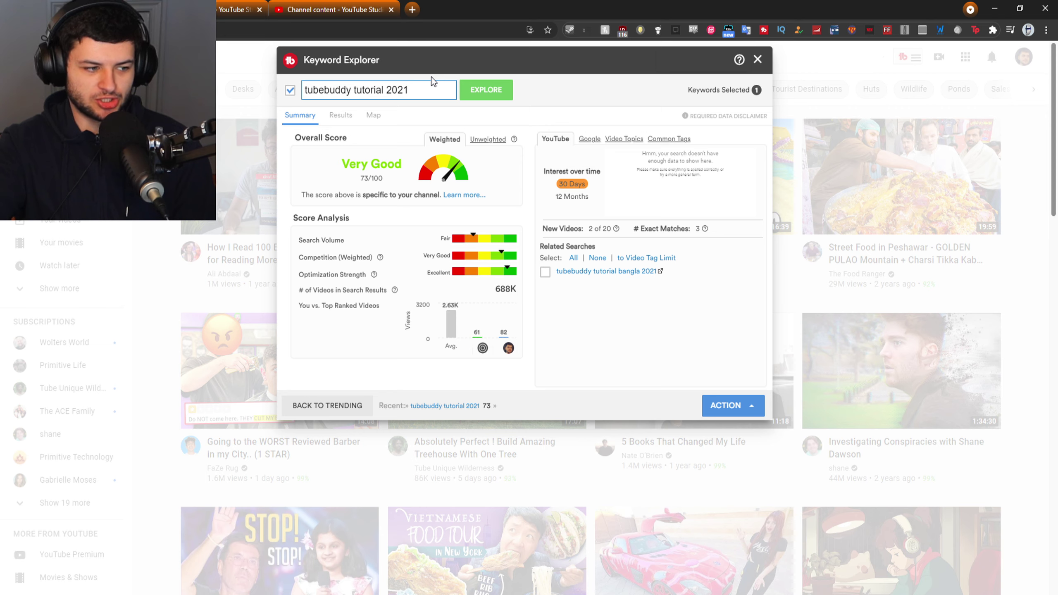
- View the keyword's top-ranking search results and its map, then return to the summary
{"action": "left_click", "coordinate": [339, 115]}
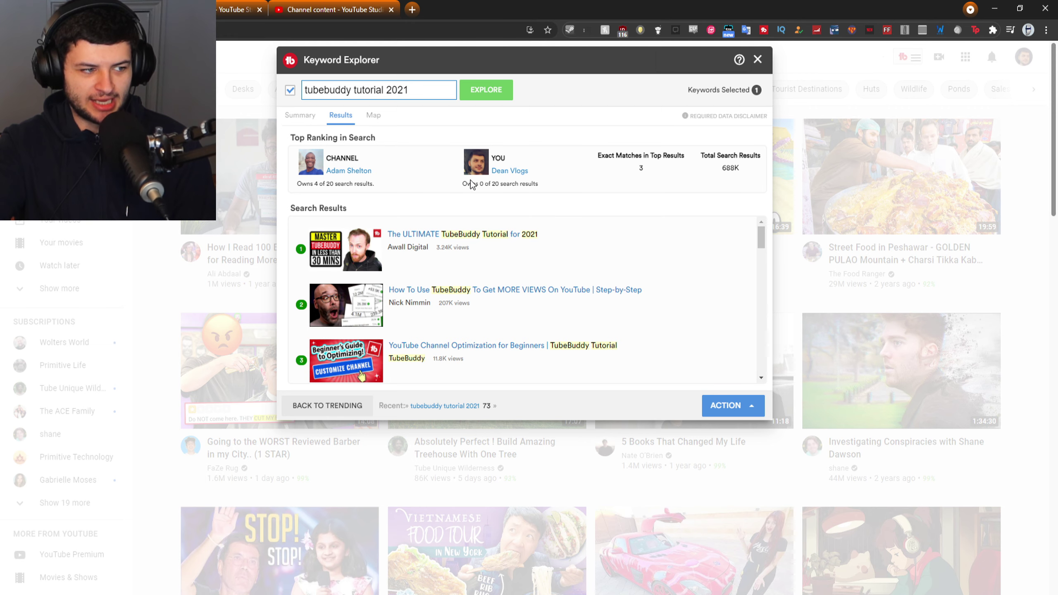
{"action": "left_click_drag", "start_coordinate": [477, 184], "coordinate": [533, 183]}
{"action": "left_click", "coordinate": [531, 184]}
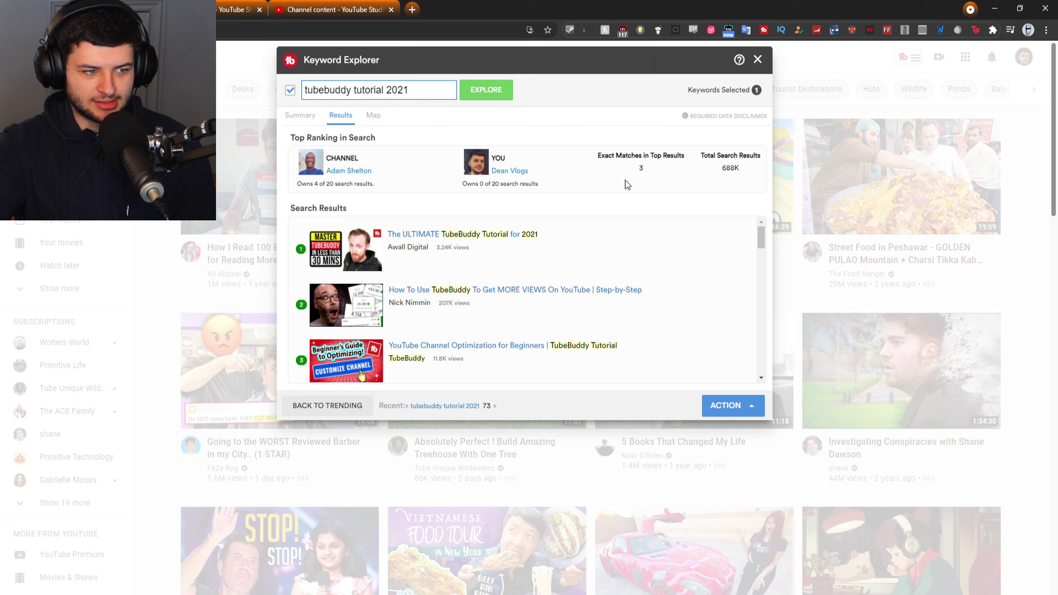
{"action": "left_click", "coordinate": [368, 116]}
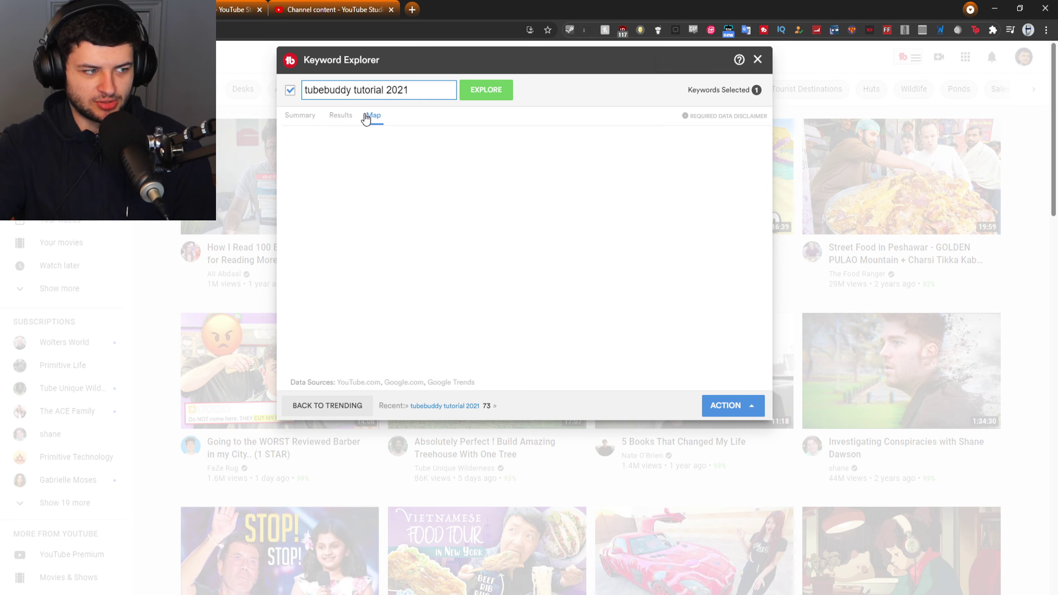
{"action": "left_click", "coordinate": [306, 120]}
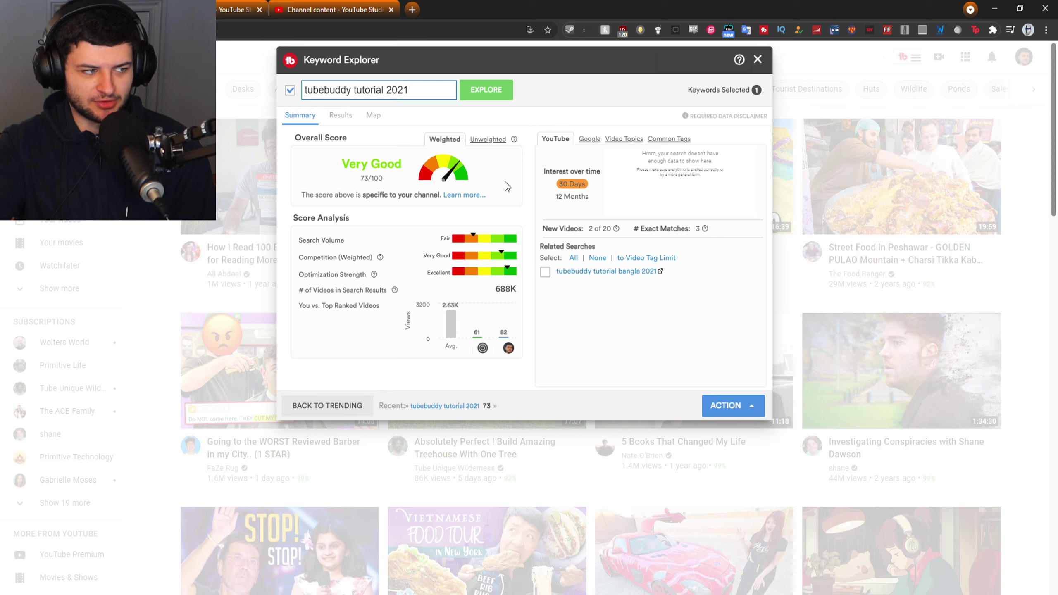
- Shorten the keyword to "tubebuddy" and explore its score and related searches
{"action": "left_click_drag", "start_coordinate": [351, 89], "coordinate": [409, 90]}
{"action": "key", "text": "BackSpace"}
{"action": "left_click", "coordinate": [471, 102]}
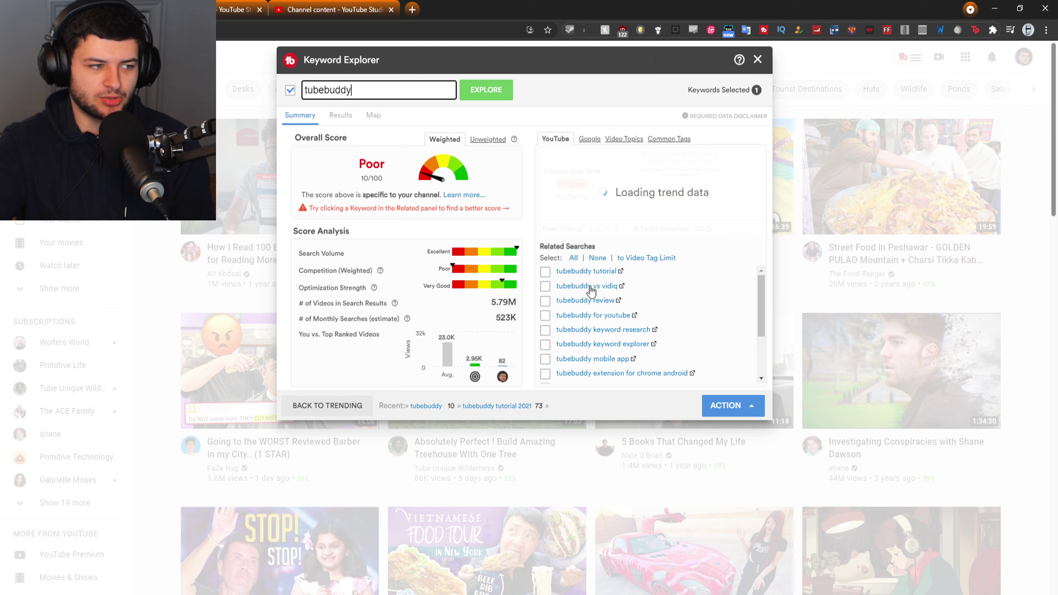
- Explore the keyword "tubebuddy free" and compare its unweighted and weighted scores
{"action": "double_click", "coordinate": [369, 91]}
{"action": "left_click", "coordinate": [384, 89]}
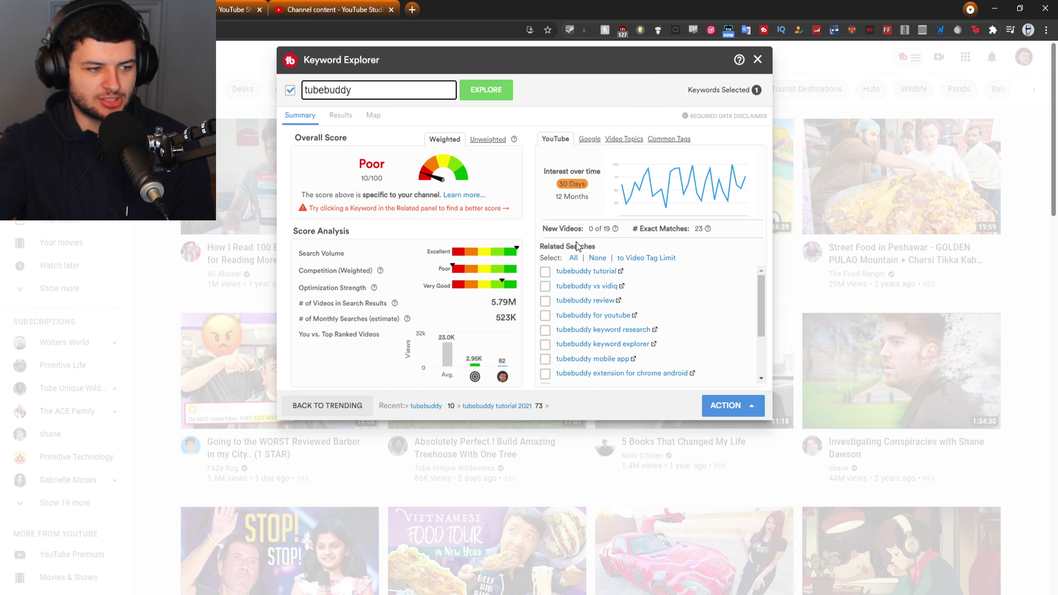
{"action": "type", "text": "free"}
{"action": "key", "text": "Return"}
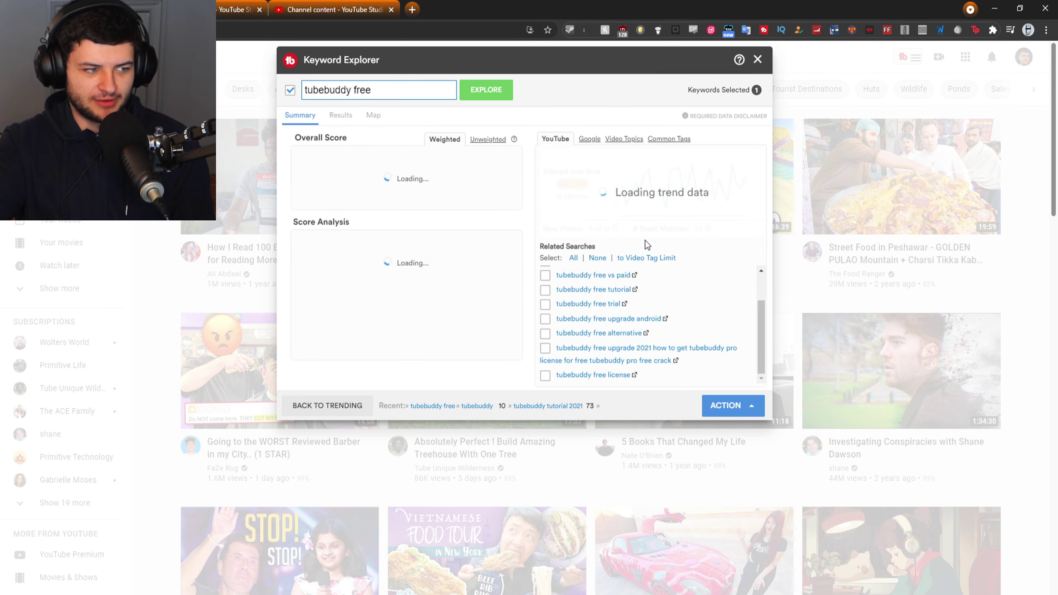
{"action": "scroll", "coordinate": [664, 288], "scroll_direction": "up", "scroll_amount": 1}
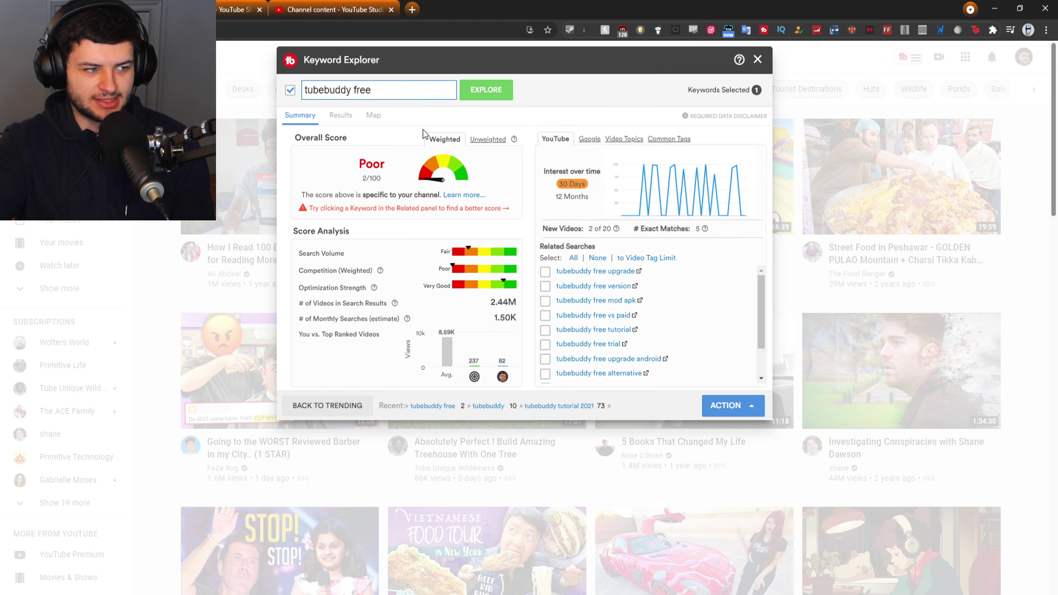
{"action": "left_click", "coordinate": [487, 139]}
{"action": "left_click", "coordinate": [444, 139]}
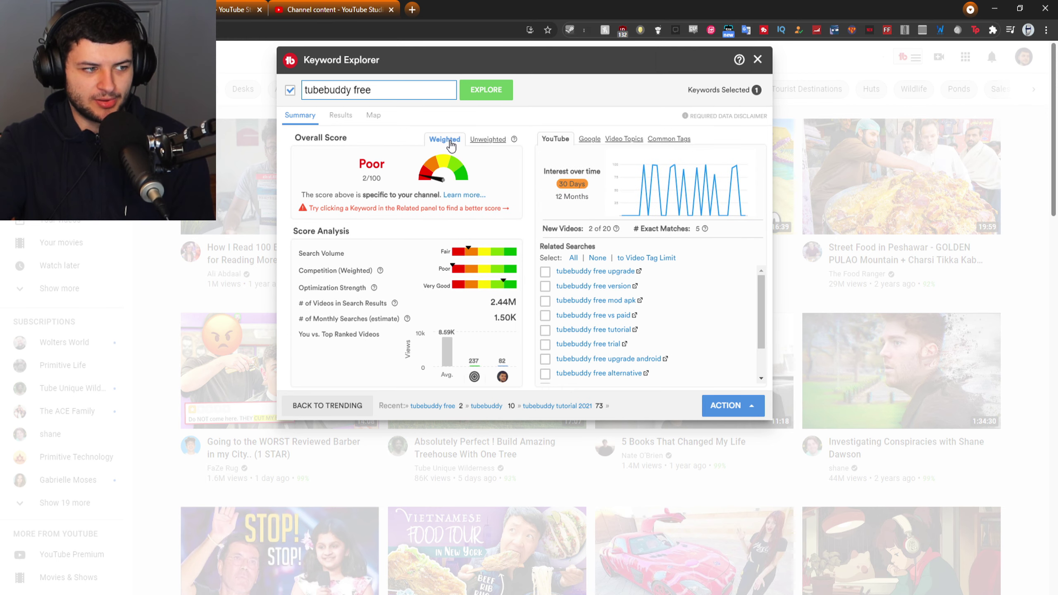
- Explore the related search "tubebuddy free tutorial" and compare its unweighted and weighted scores
{"action": "scroll", "coordinate": [593, 277], "scroll_direction": "down", "scroll_amount": 3}
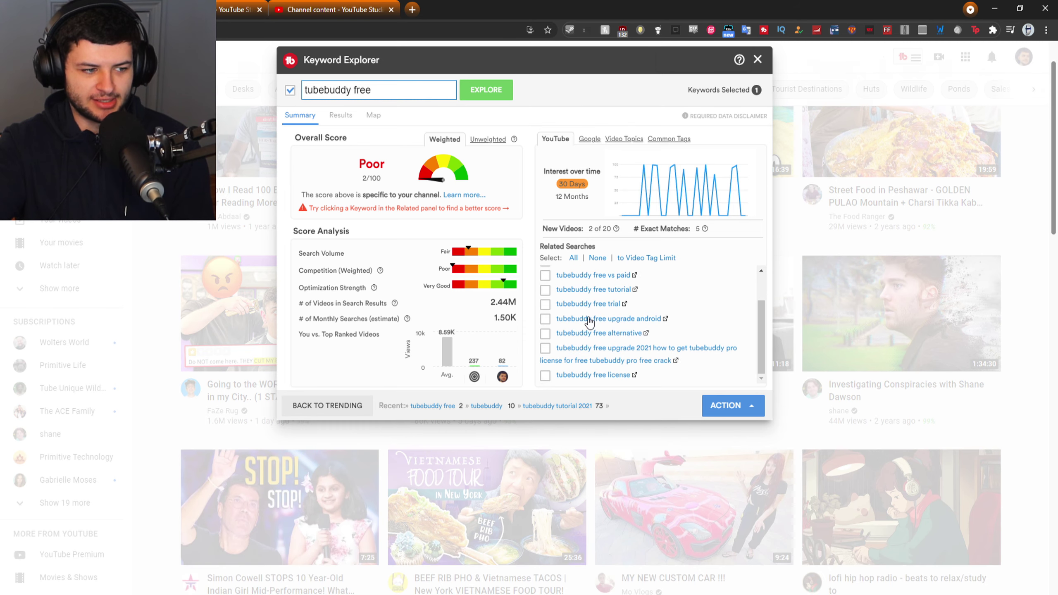
{"action": "left_click", "coordinate": [566, 288]}
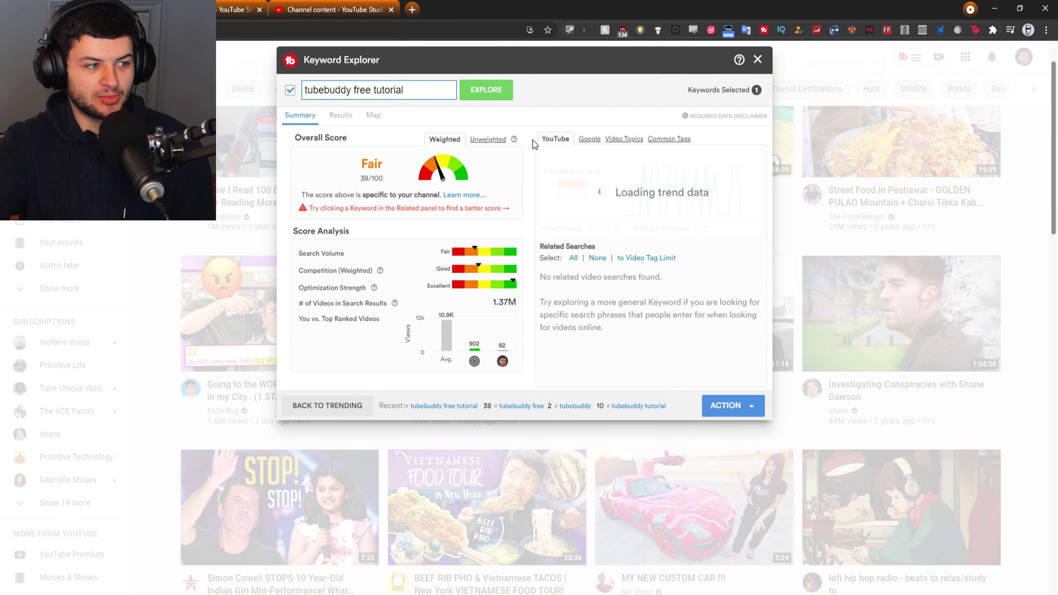
{"action": "left_click", "coordinate": [497, 140]}
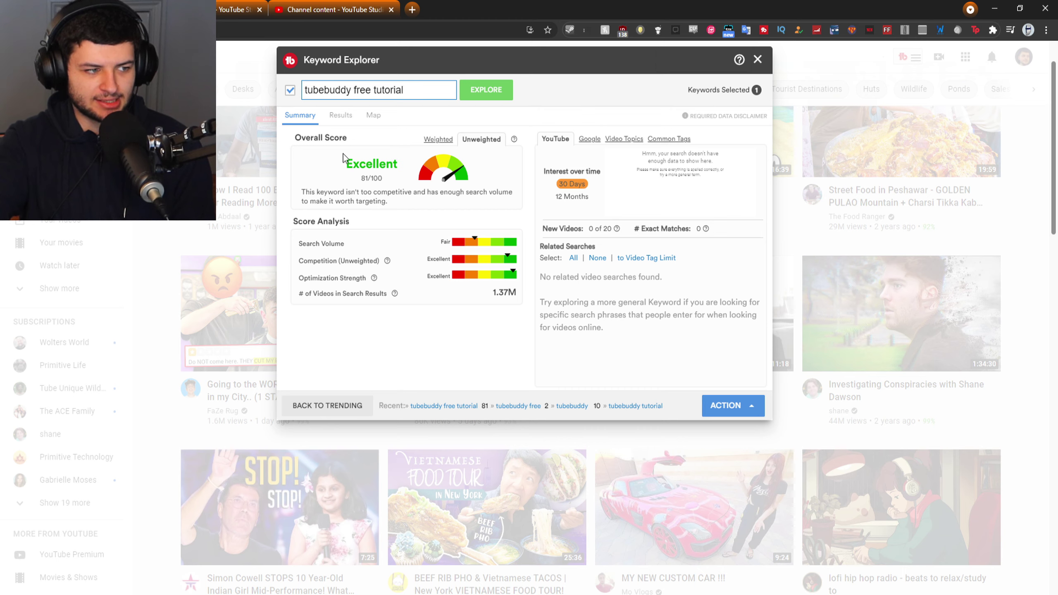
{"action": "left_click", "coordinate": [438, 140]}
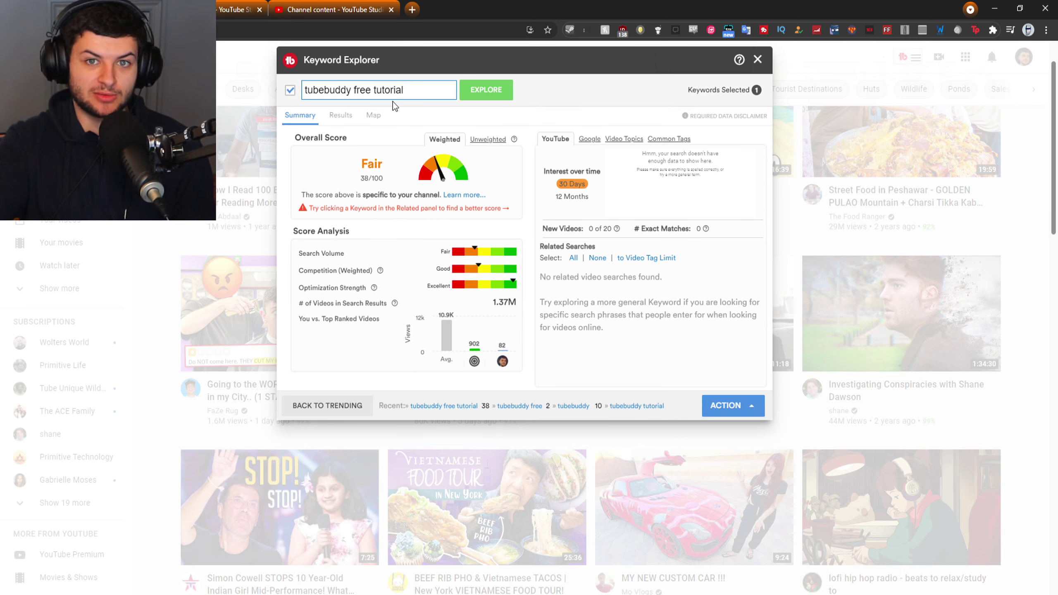
- Close Keyword Explorer and start an SEO Studio optimization with the target keyword "tubebuddy tutorial 2021"
{"action": "left_click", "coordinate": [757, 60]}
{"action": "mouse_move", "coordinate": [908, 57]}
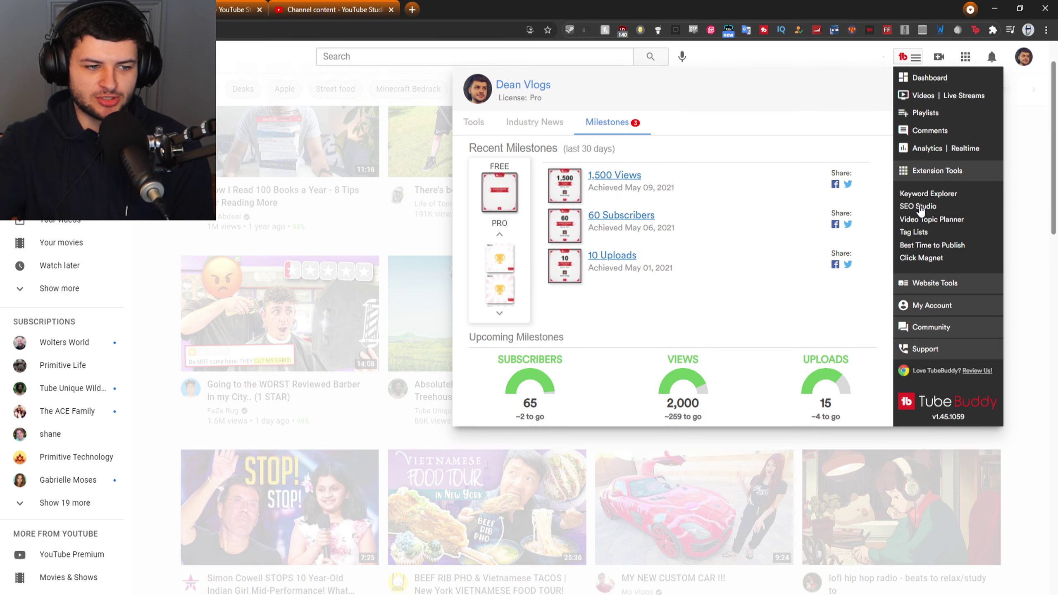
{"action": "left_click", "coordinate": [919, 207]}
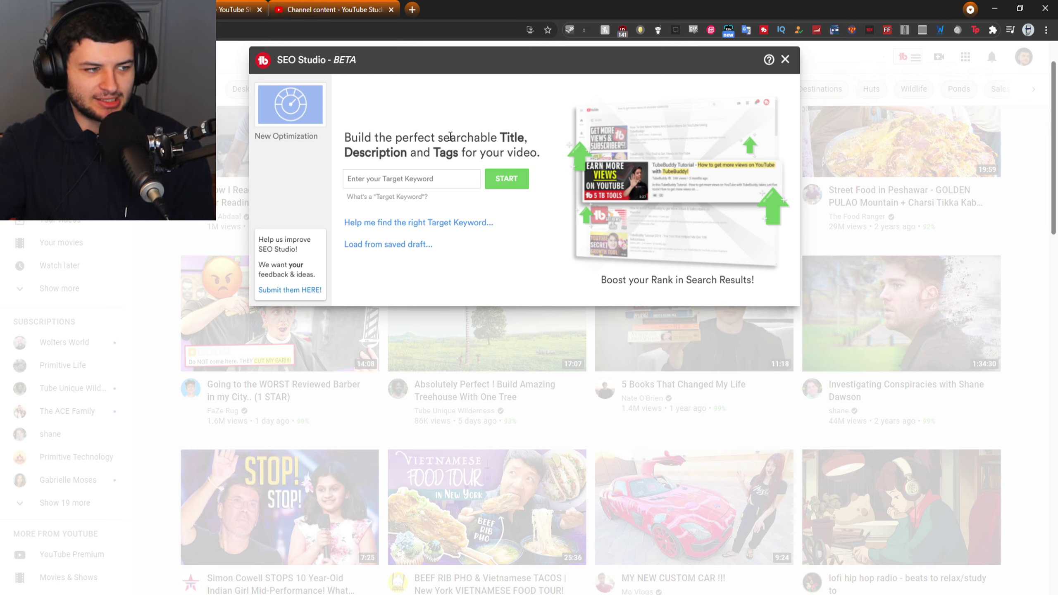
{"action": "left_click", "coordinate": [389, 185]}
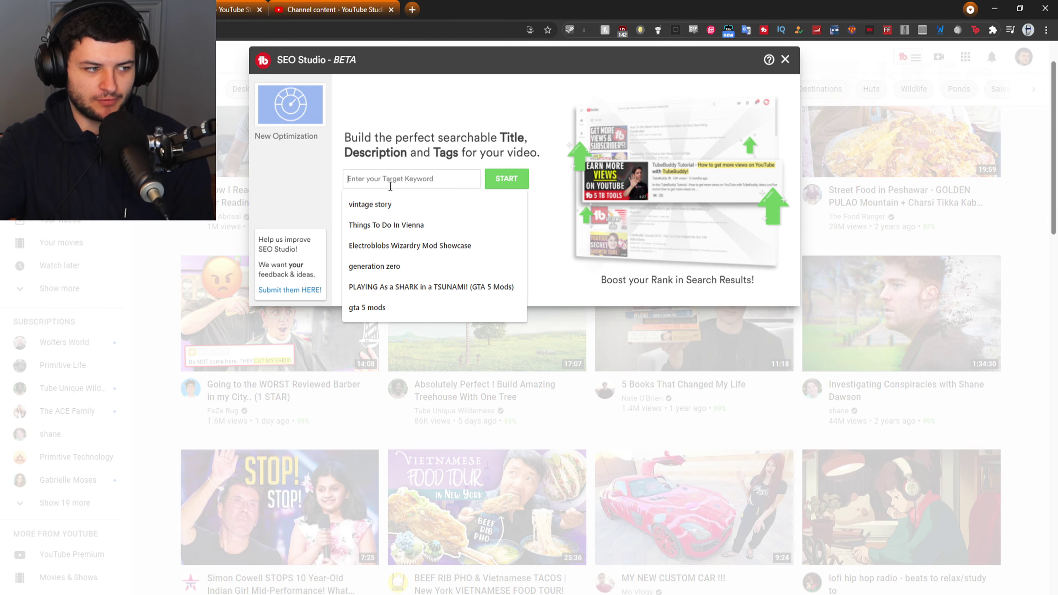
{"action": "type", "text": "tubebuddy tutorial 2021"}
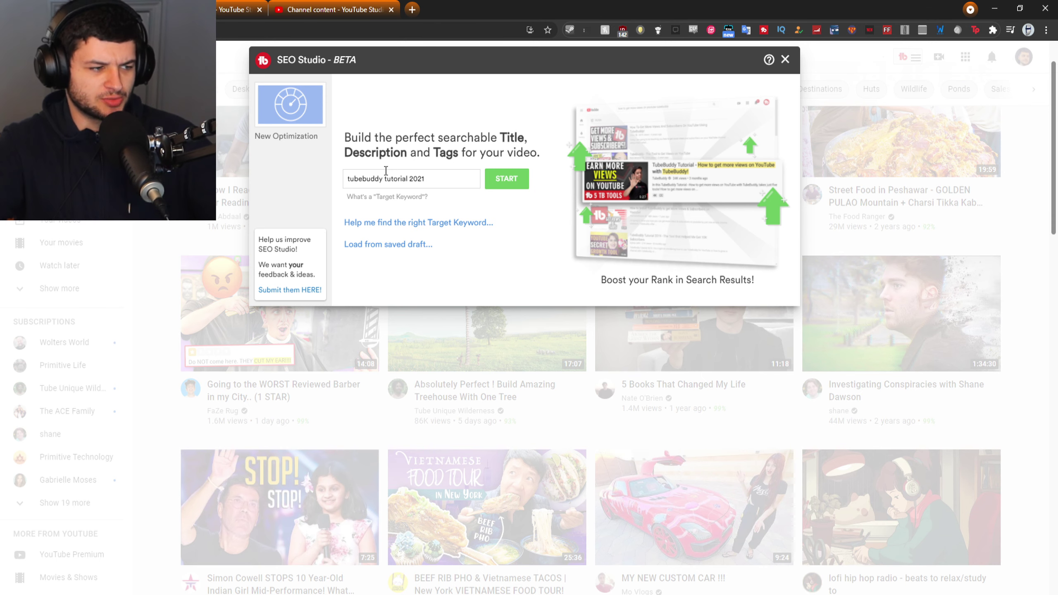
{"action": "left_click", "coordinate": [508, 179]}
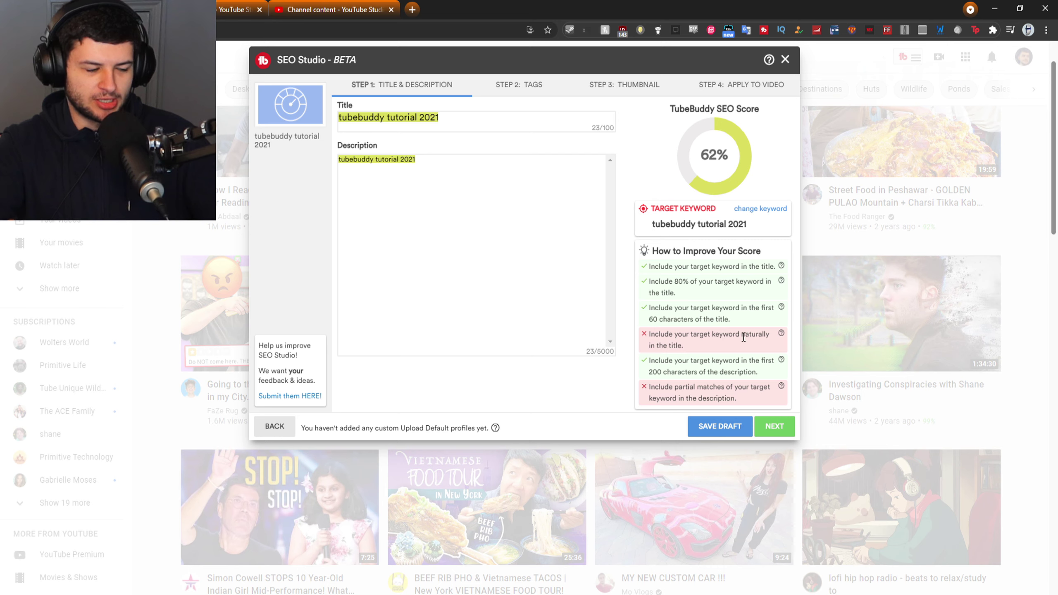
- Change the video title to "Tubebuddy Tutorial 2021 (full guide)" in SEO Studio
{"action": "left_click", "coordinate": [403, 114]}
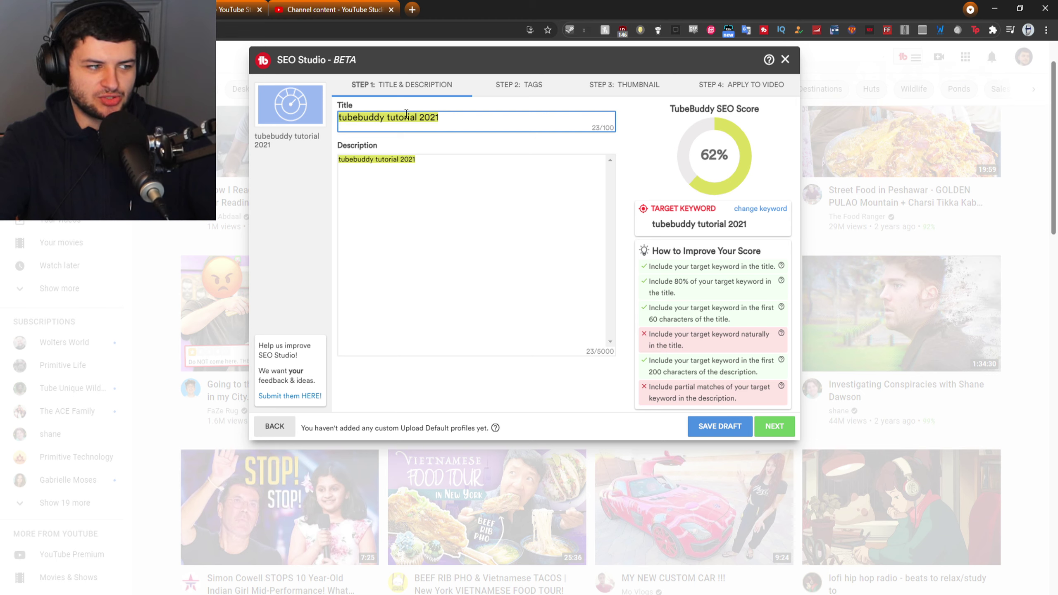
{"action": "left_click", "coordinate": [454, 117]}
{"action": "type", "text": "("}
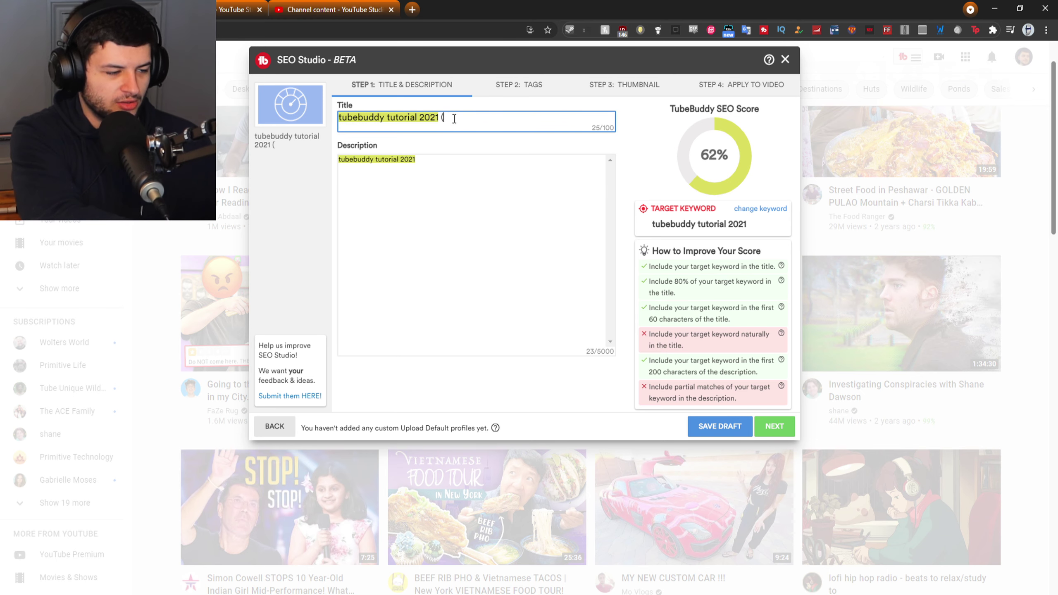
{"action": "type", "text": "full guide)"}
{"action": "left_click", "coordinate": [459, 194]}
{"action": "left_click", "coordinate": [339, 115]}
{"action": "left_click", "coordinate": [393, 116]}
{"action": "key", "text": "BackSpace"}
{"action": "type", "text": "T"}
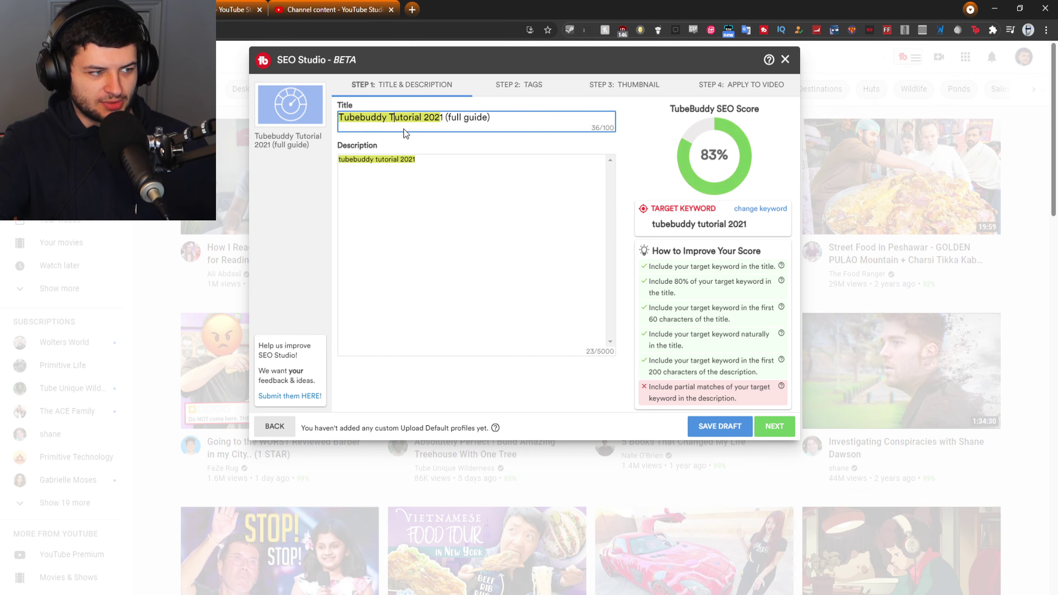
- Capitalize the last two words of the video title so it reads "Tubebuddy Tutorial 2021 (Full Guide)"
{"action": "left_click", "coordinate": [564, 234]}
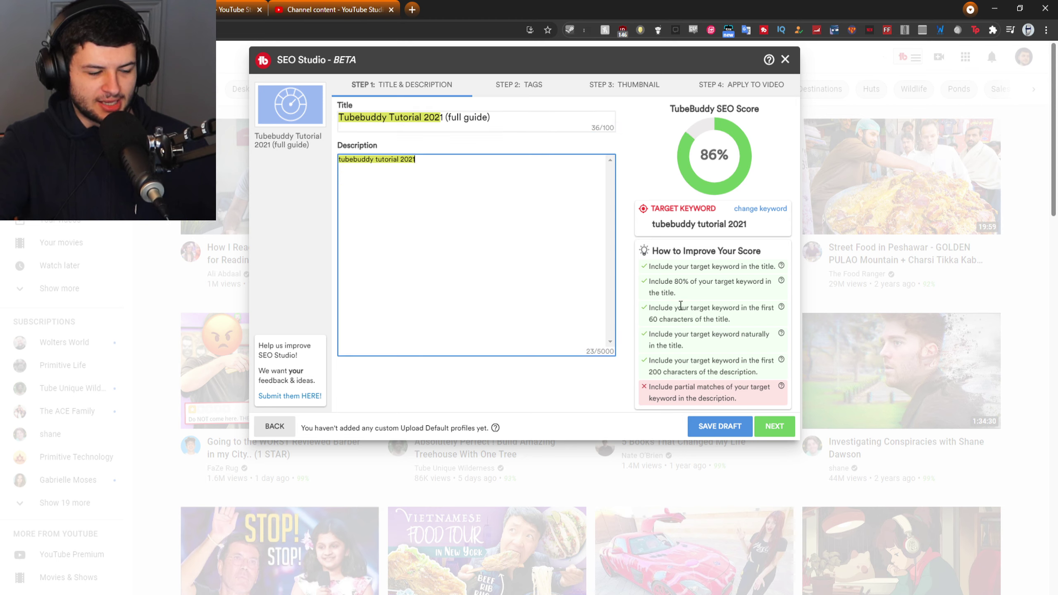
{"action": "left_click_drag", "start_coordinate": [654, 307], "coordinate": [693, 346]}
{"action": "left_click", "coordinate": [703, 348]}
{"action": "left_click", "coordinate": [465, 118]}
{"action": "type", "text": "G"}
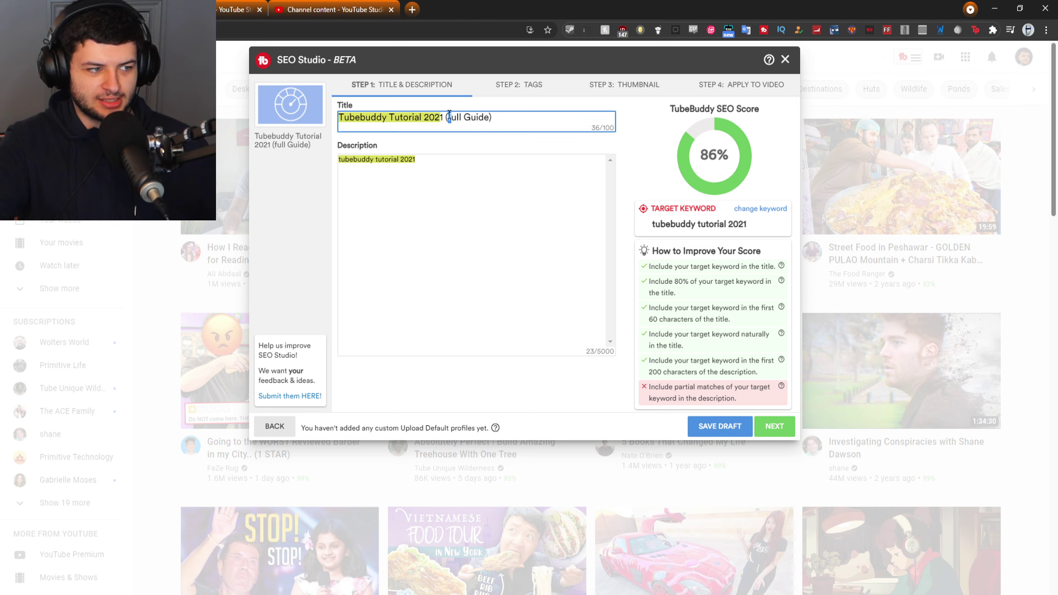
{"action": "type", "text": "F"}
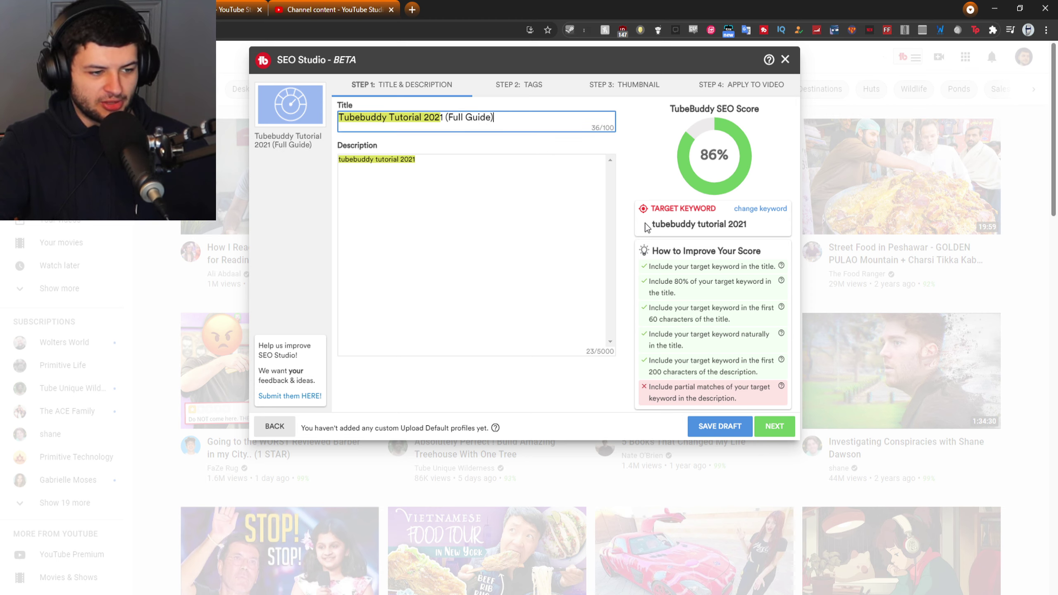
- Replace the description with "This is my Tubebuddy tutorial in the year 2021, my fullguide on how to use tubebuddy, the best tutorial around."
{"action": "left_click_drag", "start_coordinate": [675, 387], "coordinate": [751, 400]}
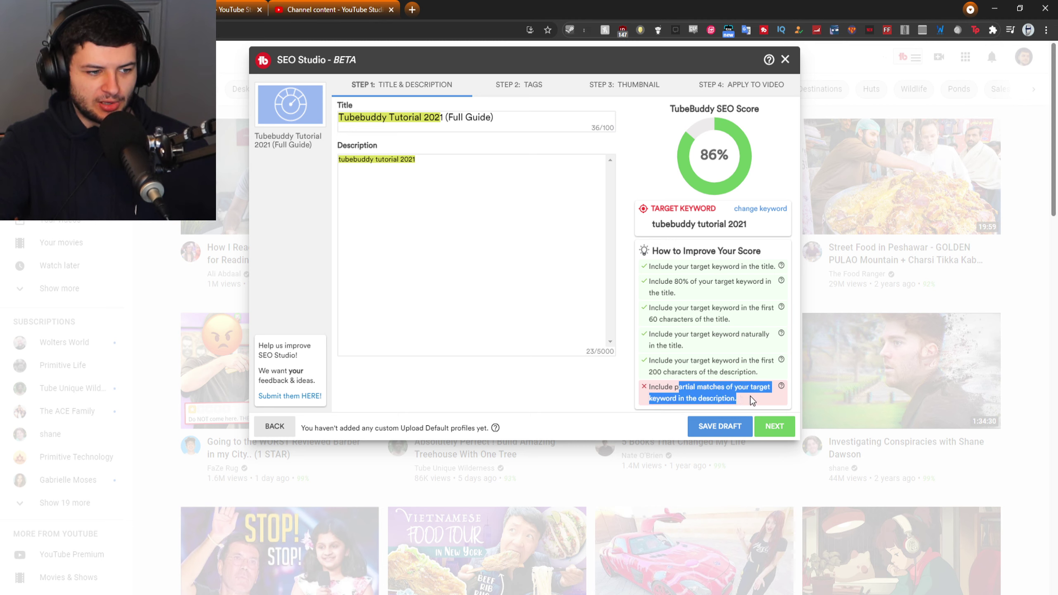
{"action": "triple_click", "coordinate": [732, 393]}
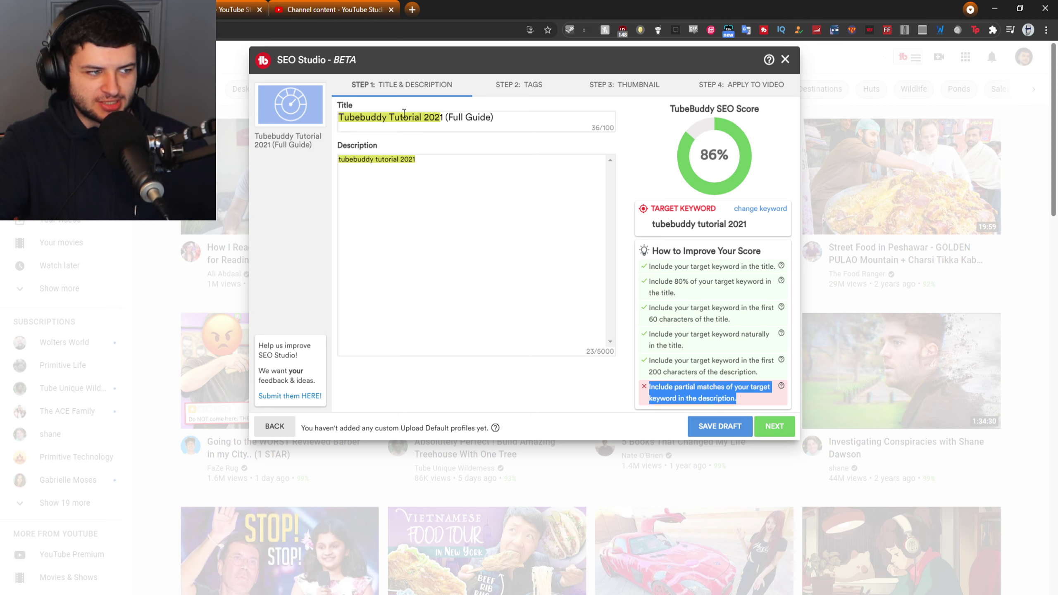
{"action": "left_click_drag", "start_coordinate": [427, 160], "coordinate": [345, 162]}
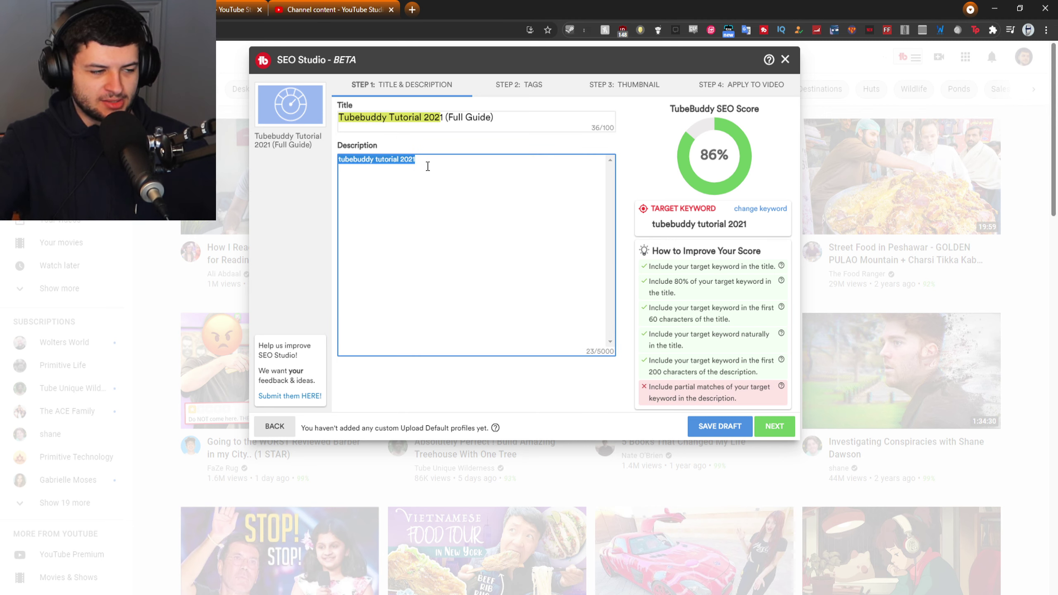
{"action": "type", "text": "T"}
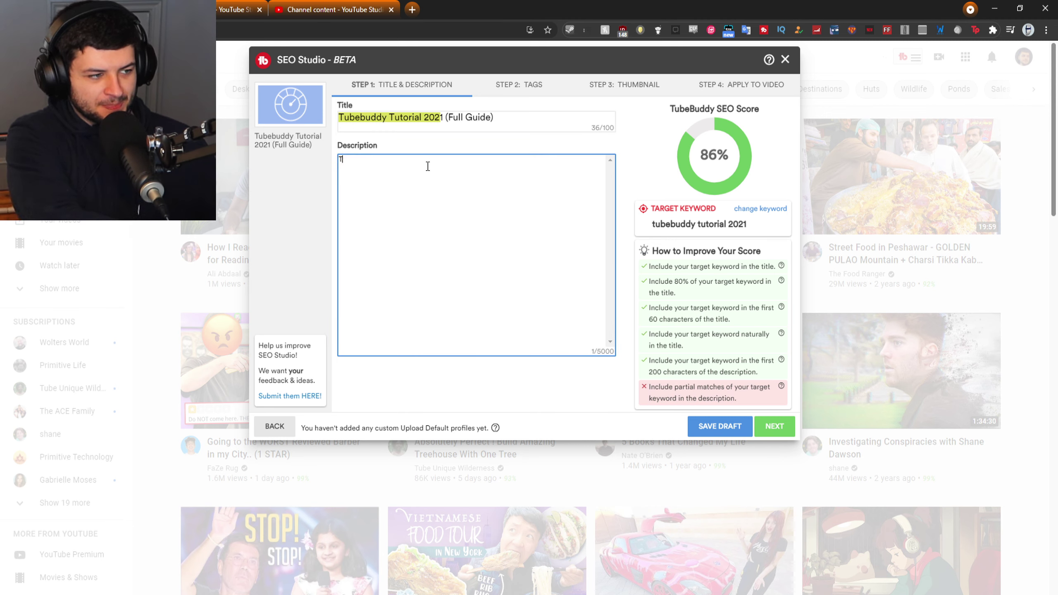
{"action": "type", "text": "his is my Tubebuddy tutorial in the year 2021, my fullguide on how to use tubebuddy, the best tutori"}
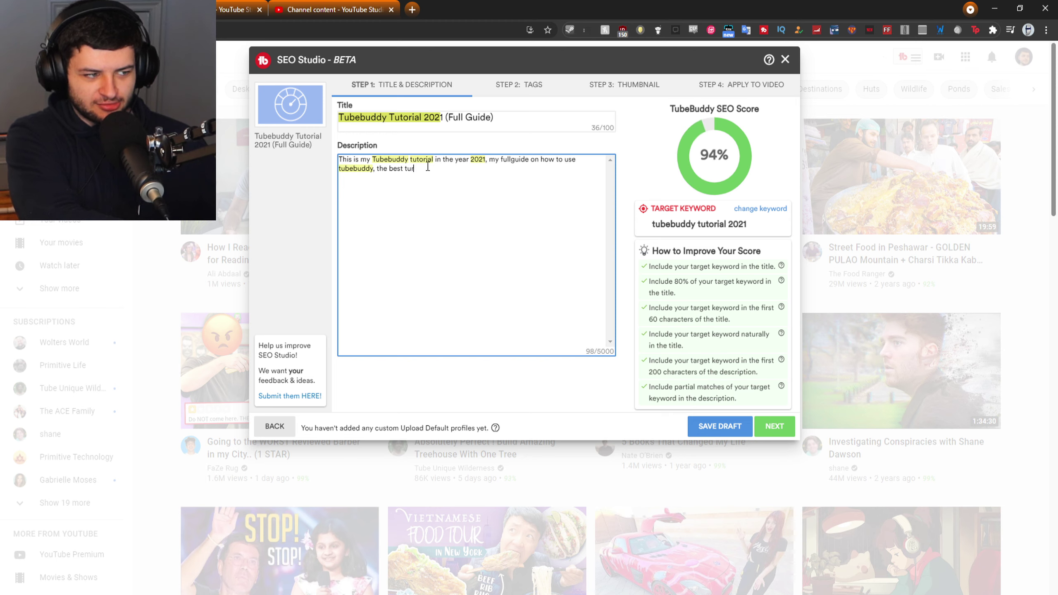
{"action": "type", "text": "al around."}
{"action": "left_click", "coordinate": [581, 396]}
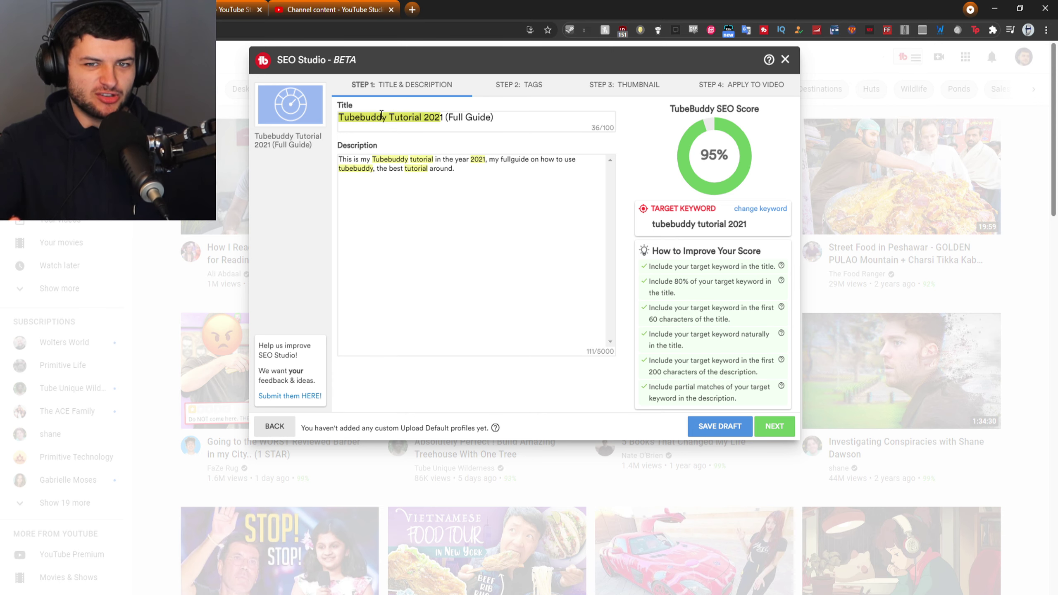
{"action": "left_click_drag", "start_coordinate": [656, 388], "coordinate": [740, 398]}
{"action": "left_click", "coordinate": [719, 387]}
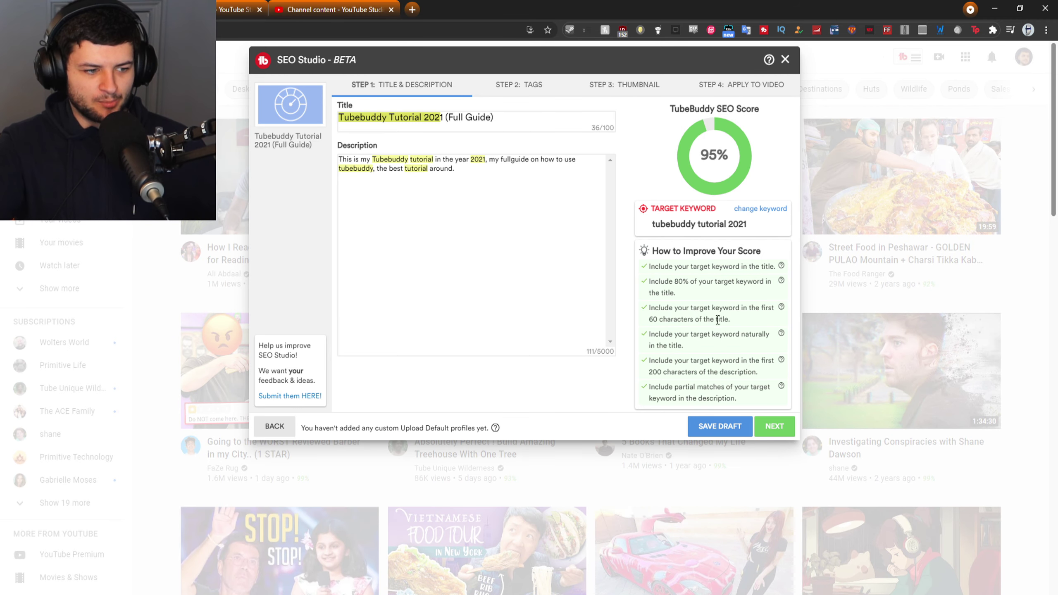
- Proceed to the Tags stage and add the tags "tubebuddy", "tutorial" and "2021"
{"action": "left_click", "coordinate": [765, 423]}
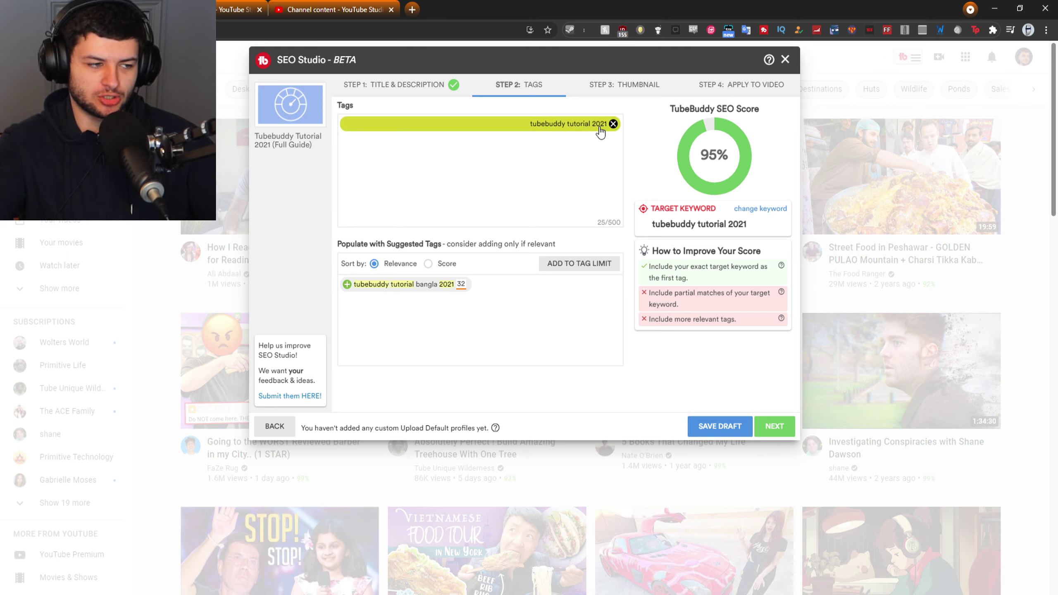
{"action": "left_click", "coordinate": [405, 142]}
{"action": "type", "text": "tubebuddy"}
{"action": "key", "text": "Return"}
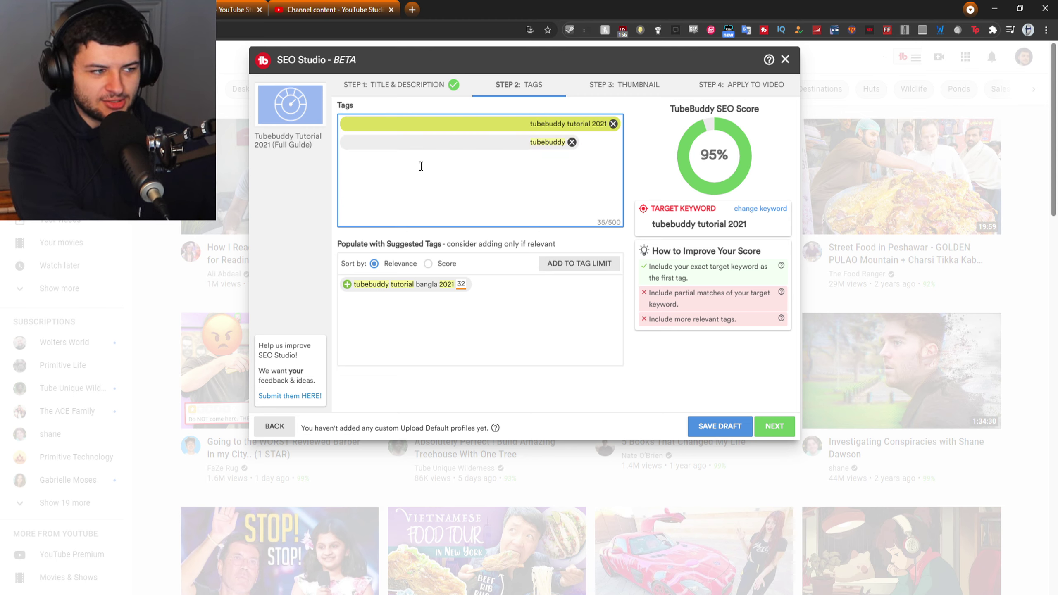
{"action": "type", "text": "tutorial"}
{"action": "key", "text": "Return"}
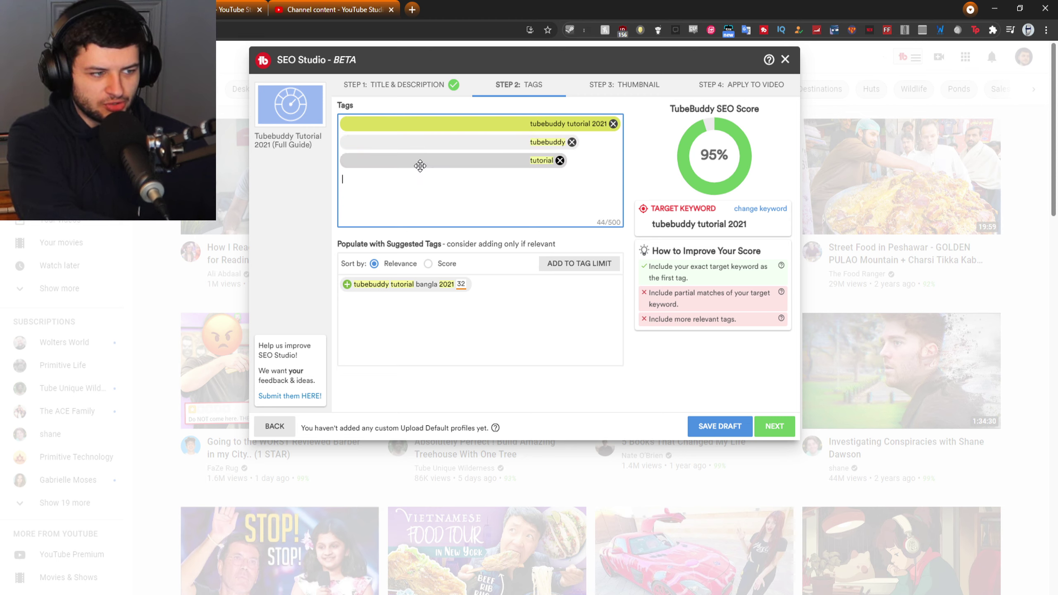
{"action": "type", "text": "2021"}
{"action": "key", "text": "Return"}
- Add the tags "tubebuddy tutorial" and "tubebuddy 2021" to the video's tag list
{"action": "type", "text": "tubebu"}
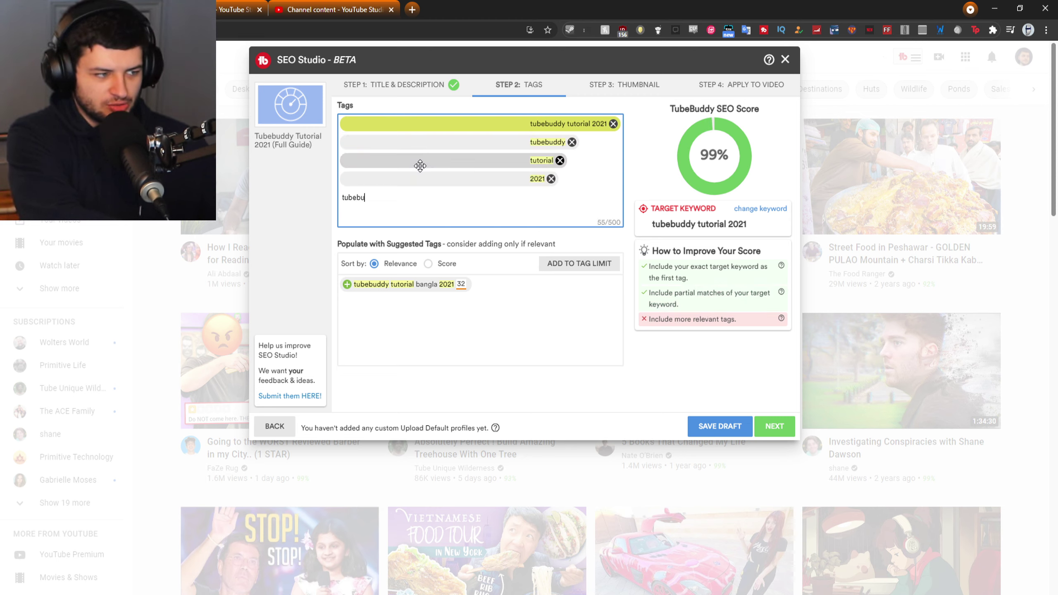
{"action": "type", "text": "ddy tutorial"}
{"action": "key", "text": "Return"}
{"action": "type", "text": "tubebuddy 2021"}
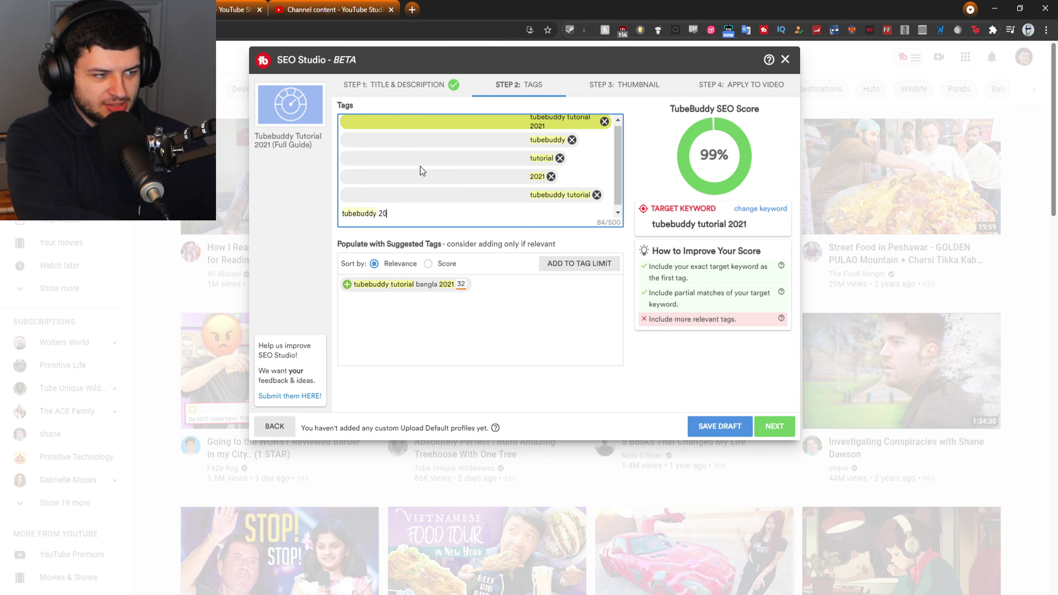
{"action": "key", "text": "Return"}
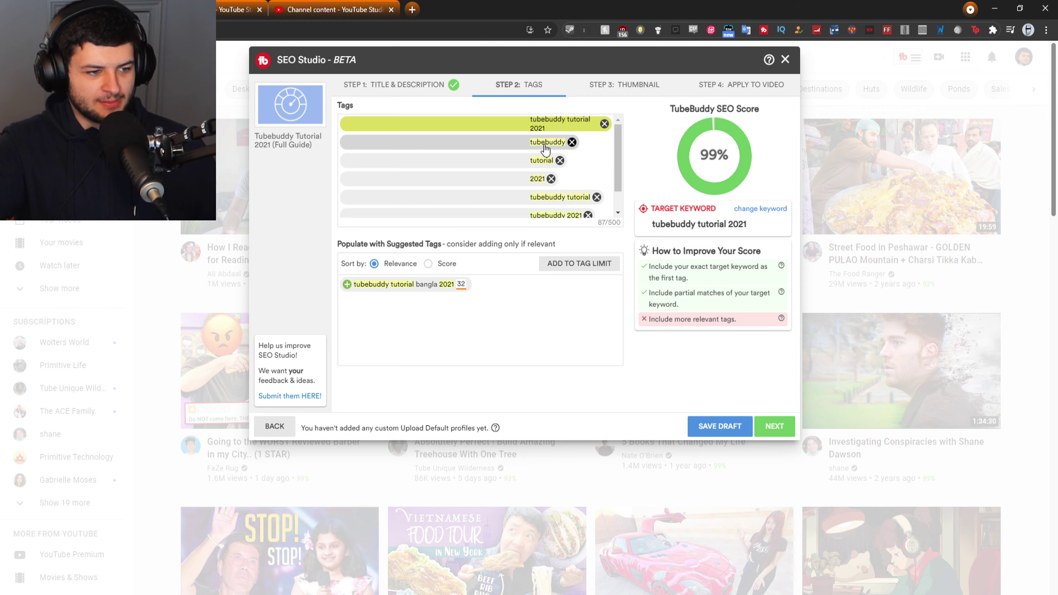
{"action": "scroll", "coordinate": [531, 148], "scroll_direction": "down", "scroll_amount": 1}
{"action": "scroll", "coordinate": [524, 151], "scroll_direction": "up", "scroll_amount": 1}
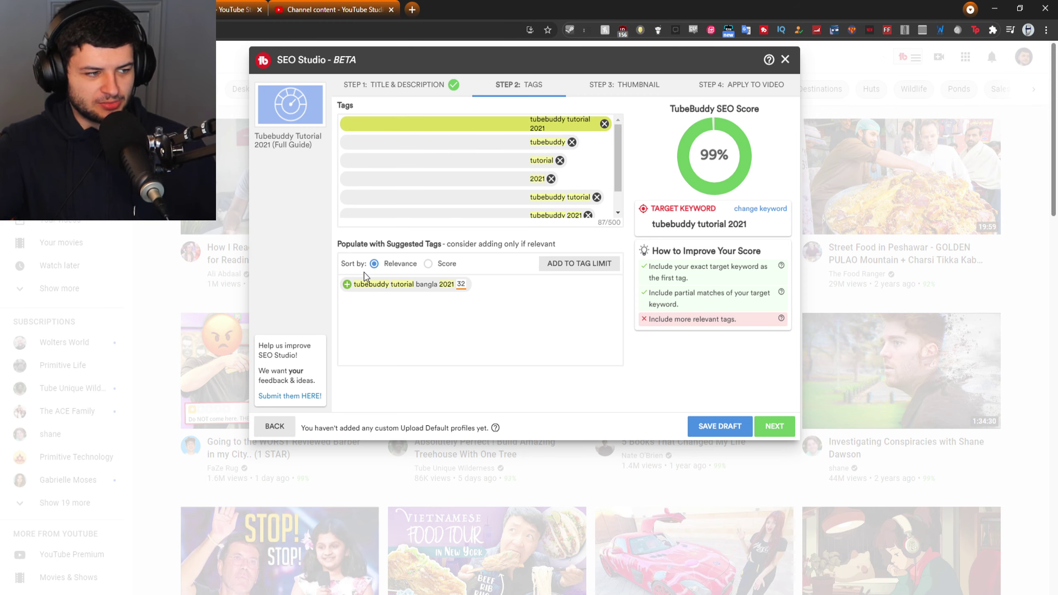
- Add the suggested tag "tubebuddy tutorial bangla 2021" and try sorting the suggestions by score before returning to relevance
{"action": "left_click", "coordinate": [370, 287]}
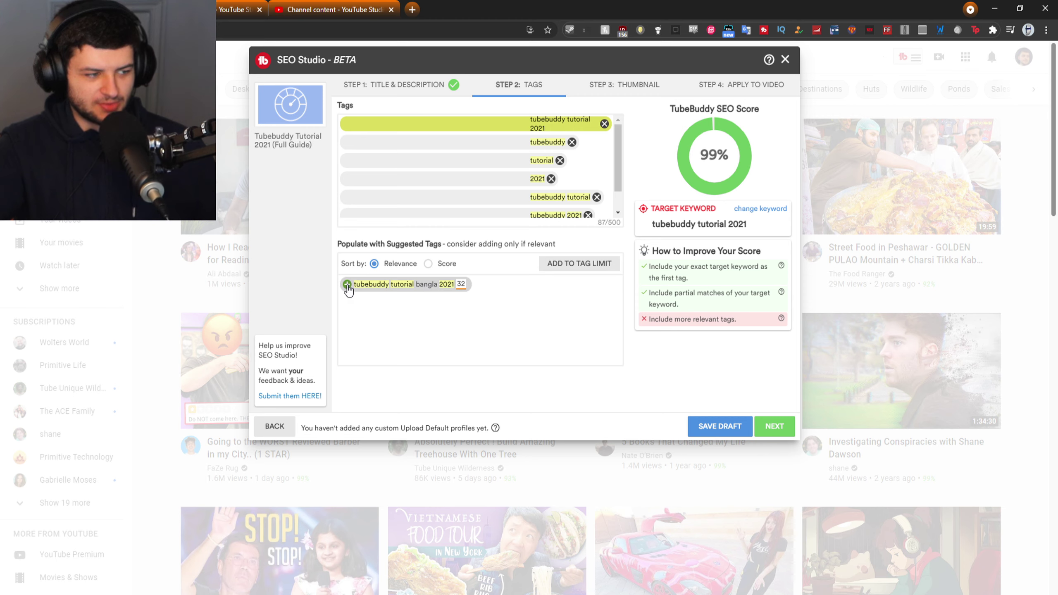
{"action": "scroll", "coordinate": [559, 202], "scroll_direction": "down", "scroll_amount": 1}
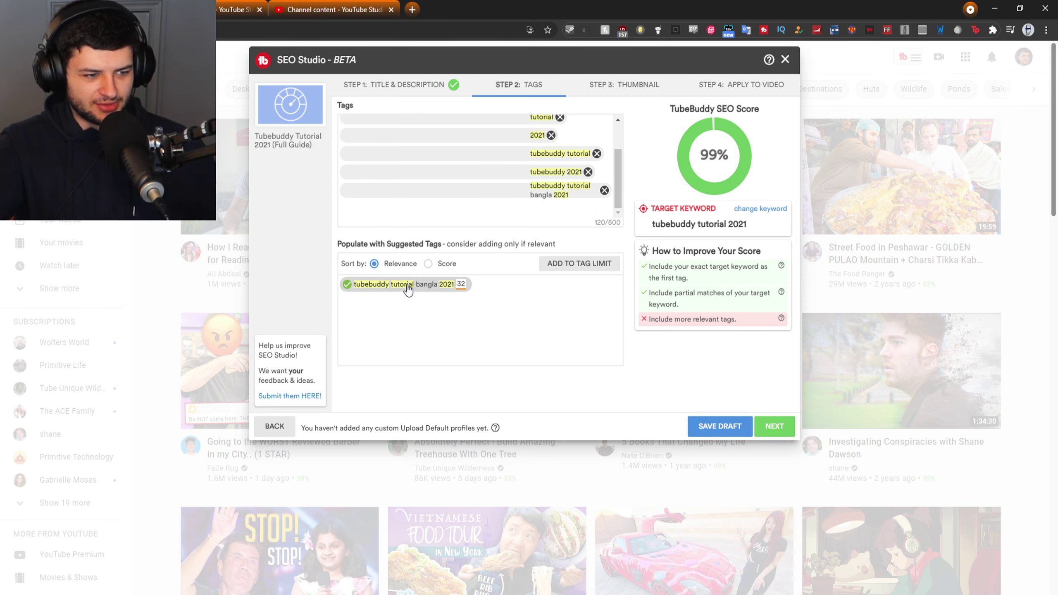
{"action": "left_click_drag", "start_coordinate": [447, 263], "coordinate": [444, 262]}
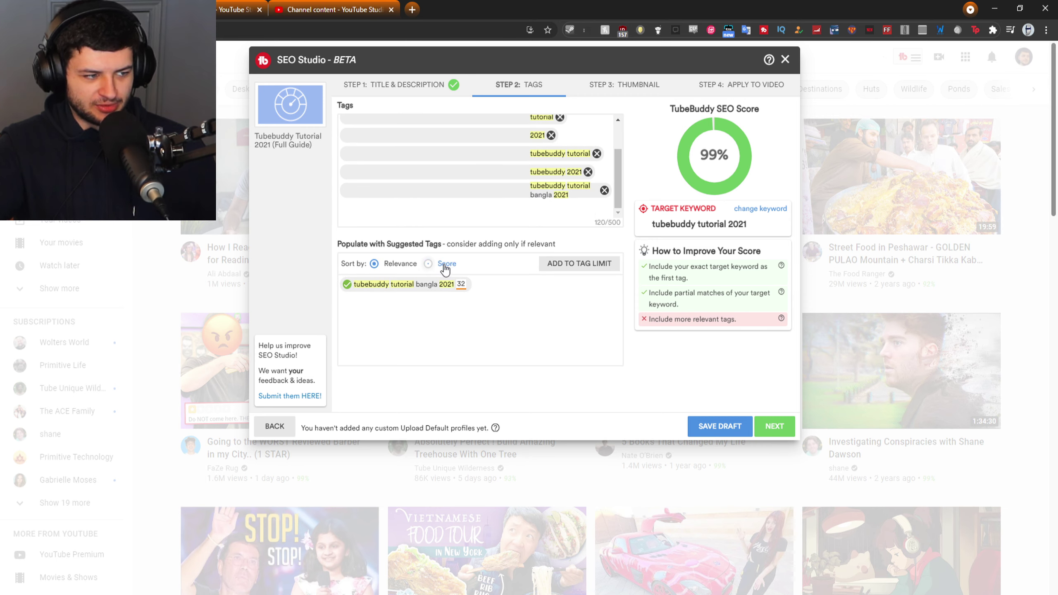
{"action": "left_click", "coordinate": [444, 264]}
{"action": "scroll", "coordinate": [417, 262], "scroll_direction": "down", "scroll_amount": 3}
{"action": "left_click", "coordinate": [374, 263]}
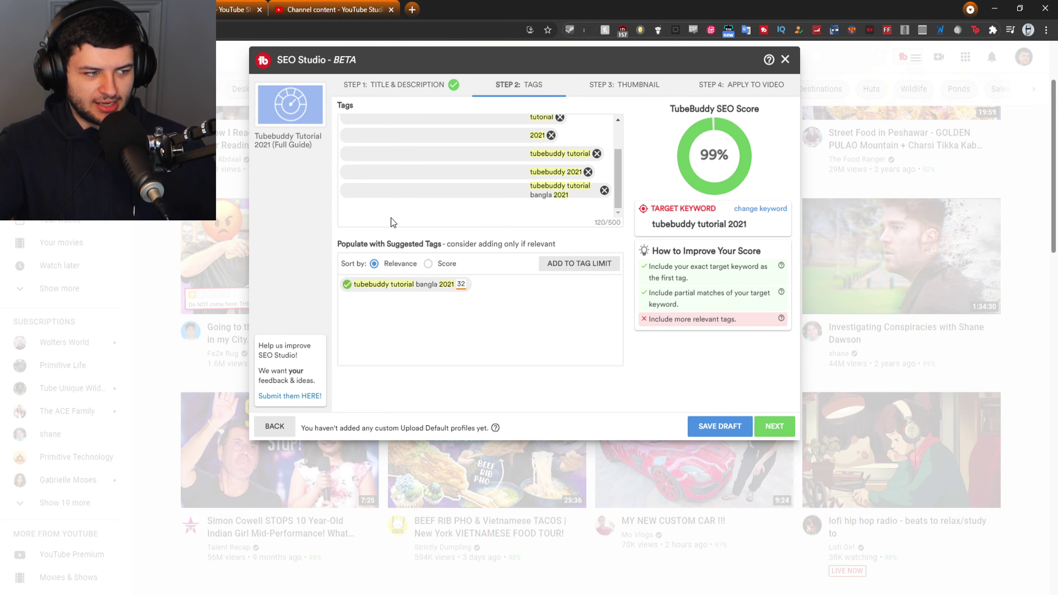
- Add the tags "tutorial 2021" and "tubebuddy 2021 tutorial" to the video's tag list
{"action": "scroll", "coordinate": [474, 155], "scroll_direction": "up", "scroll_amount": 5}
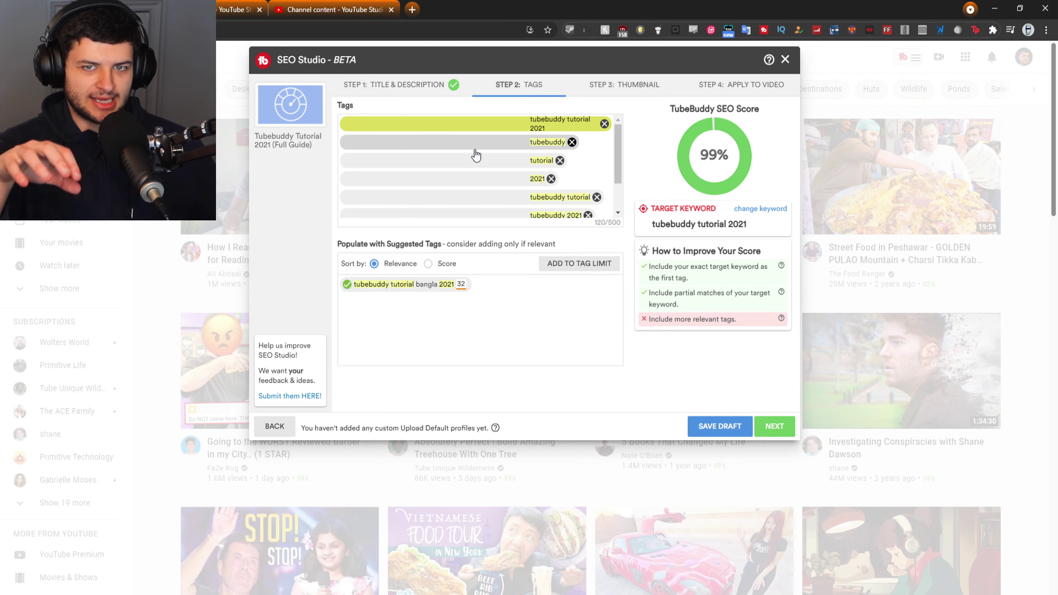
{"action": "scroll", "coordinate": [537, 204], "scroll_direction": "down", "scroll_amount": 5}
{"action": "scroll", "coordinate": [507, 192], "scroll_direction": "up", "scroll_amount": 5}
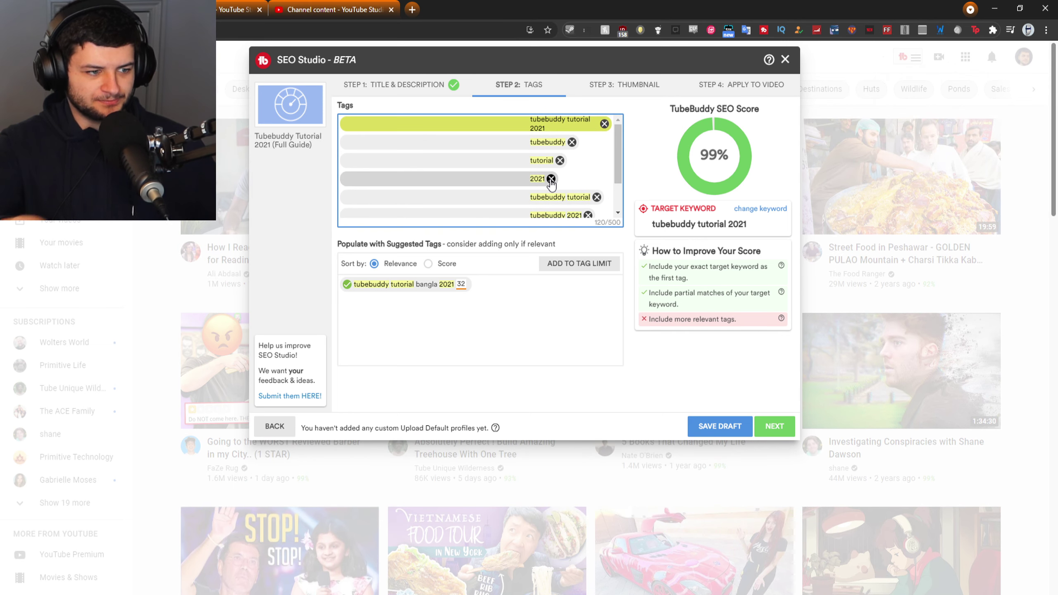
{"action": "type", "text": "tutorial 2021"}
{"action": "key", "text": "Return"}
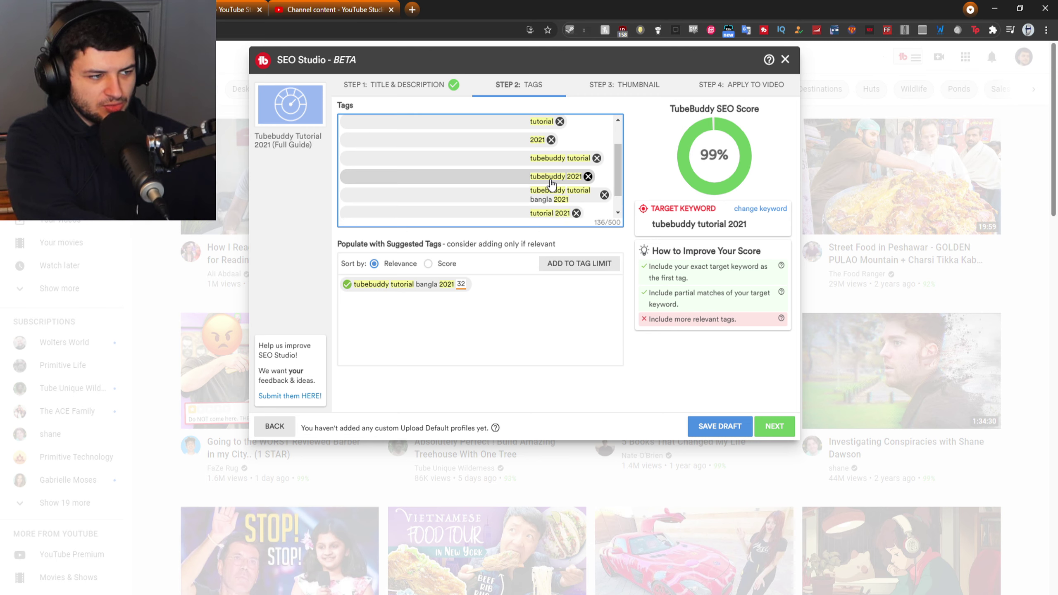
{"action": "type", "text": "tubebuddy"}
{"action": "type", "text": " tuto"}
{"action": "key", "text": "ctrl+BackSpace"}
{"action": "key", "text": "ctrl+BackSpace"}
{"action": "type", "text": "tubebudyd 2dy 2021 tutorial"}
{"action": "key", "text": "Return"}
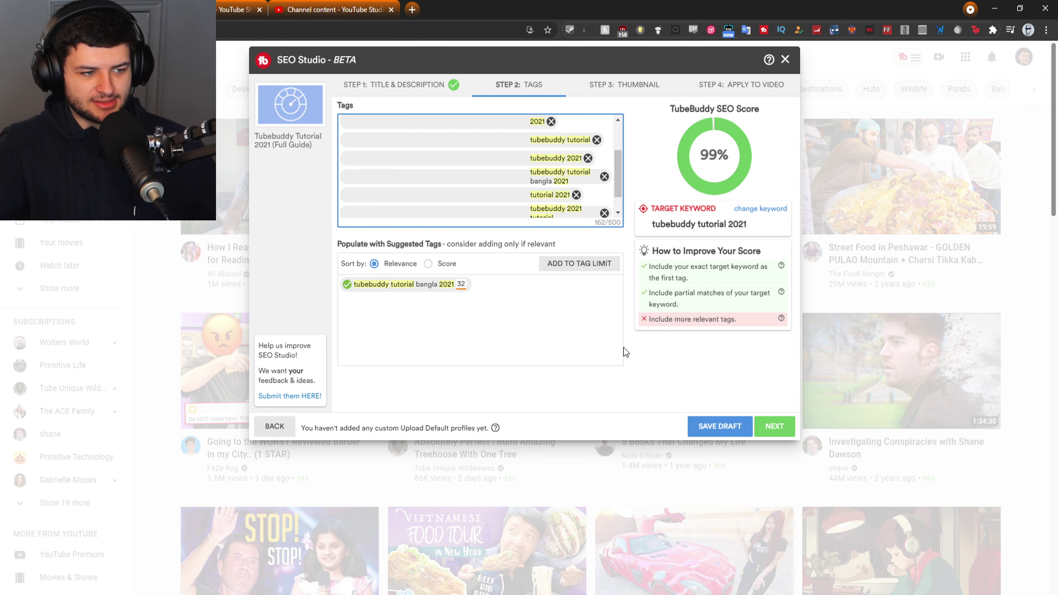
- Add the tags "tubebuddy guide" and "tubebuddy guide 2021" to the video's tag list
{"action": "scroll", "coordinate": [432, 175], "scroll_direction": "up", "scroll_amount": 3}
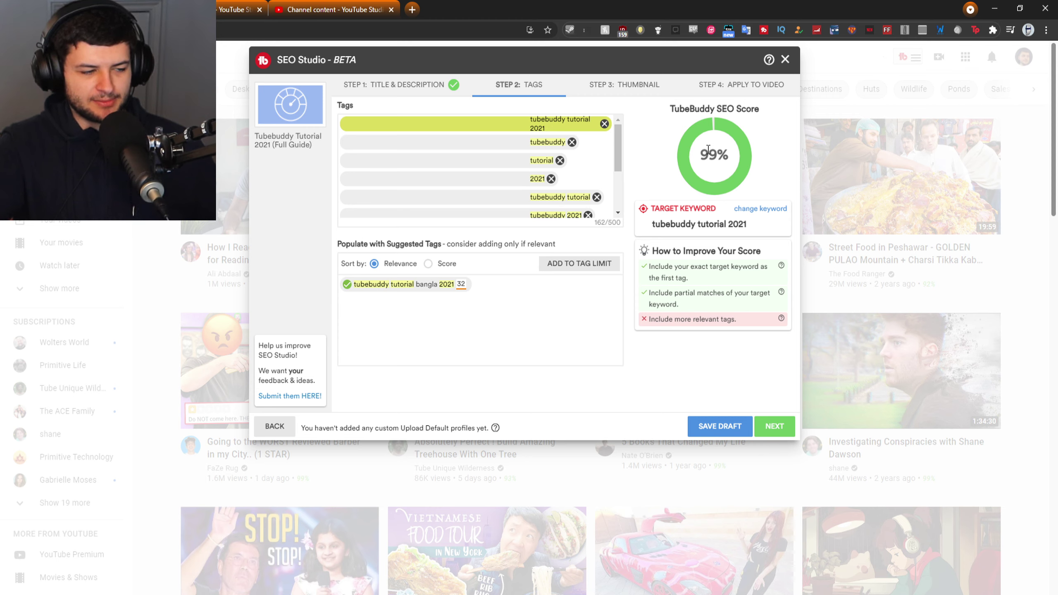
{"action": "scroll", "coordinate": [613, 158], "scroll_direction": "down", "scroll_amount": 2}
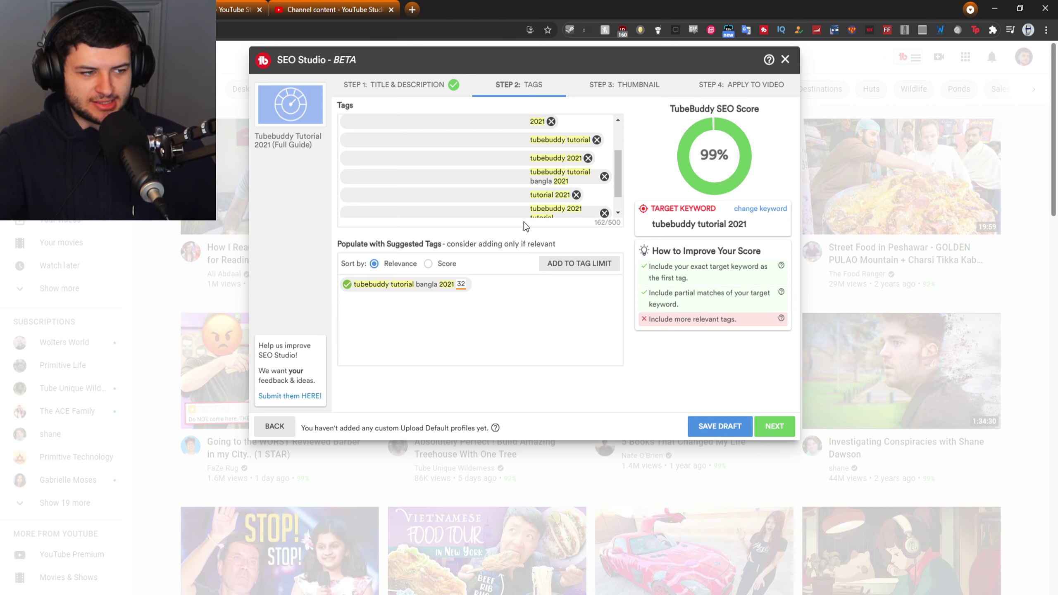
{"action": "left_click", "coordinate": [510, 213]}
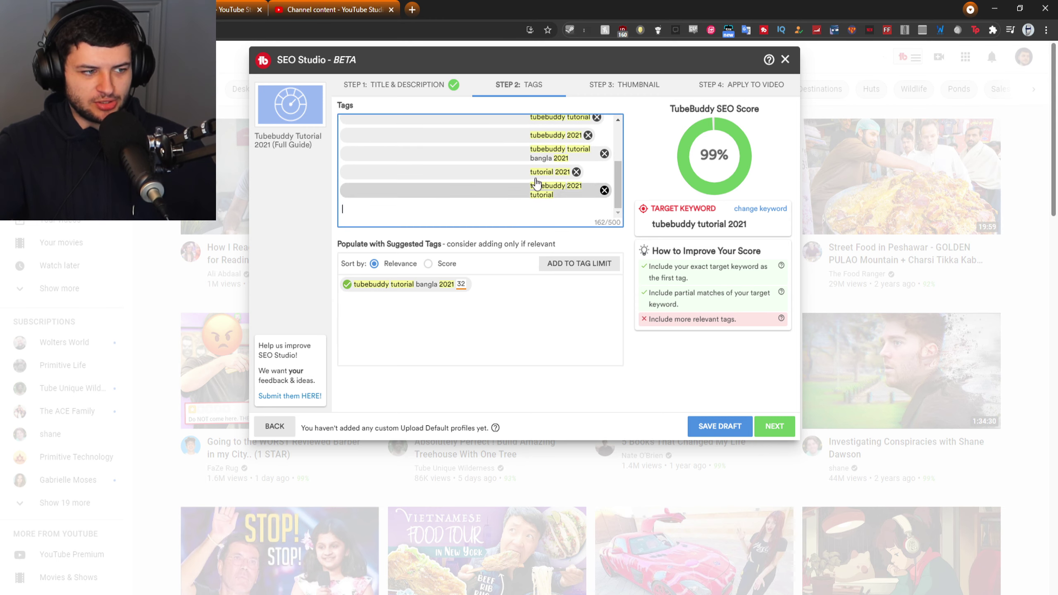
{"action": "type", "text": "tubebuddy guide"}
{"action": "key", "text": "Return"}
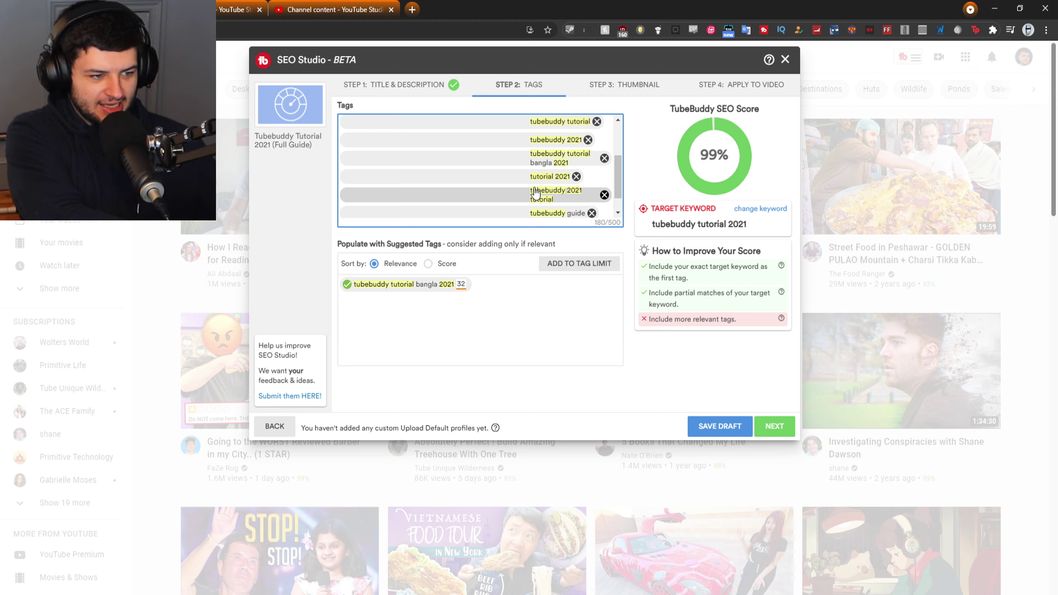
{"action": "type", "text": "tubebuddy guide 2021"}
{"action": "key", "text": "Return"}
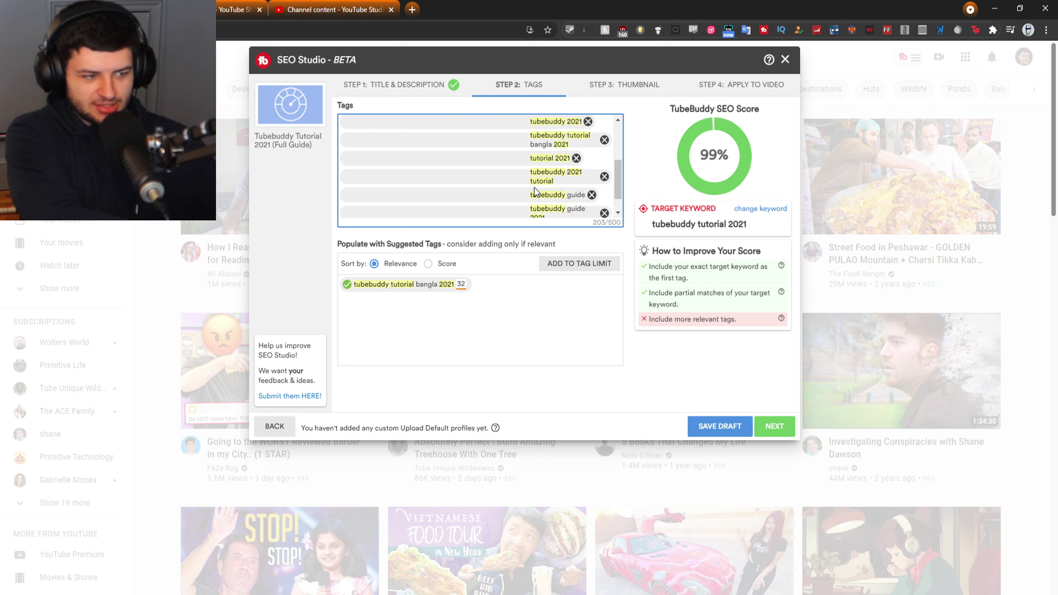
- Add the tags "how to use tubebuddy 2021", "tubebuddy seo tutorial" and "how to get tubebuddy for free", and review the tag list
{"action": "type", "text": "how to use tubebuddy 2021"}
{"action": "key", "text": "Return"}
{"action": "type", "text": "tubebuddy seo tutorial"}
{"action": "key", "text": "Return"}
{"action": "type", "text": "how to g"}
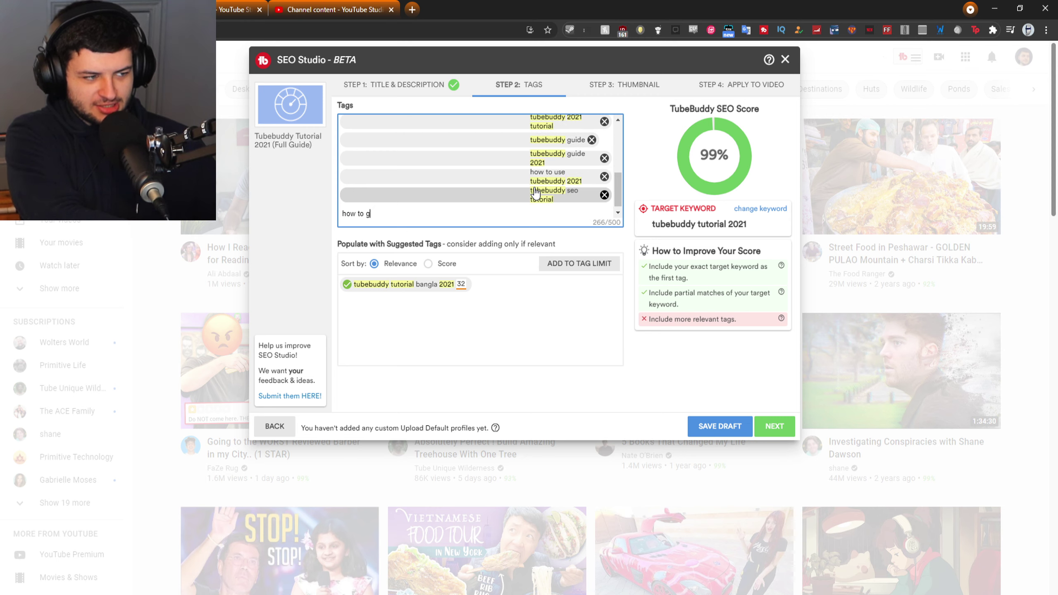
{"action": "type", "text": "et tubebuddy for free"}
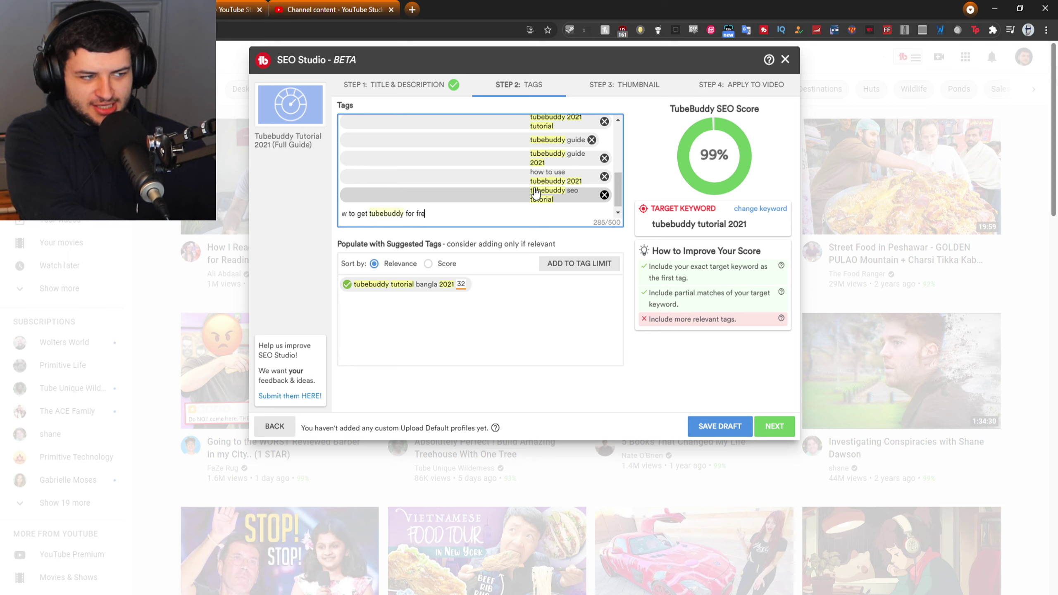
{"action": "key", "text": "Return"}
{"action": "left_click", "coordinate": [729, 360]}
{"action": "scroll", "coordinate": [541, 196], "scroll_direction": "down", "scroll_amount": 1}
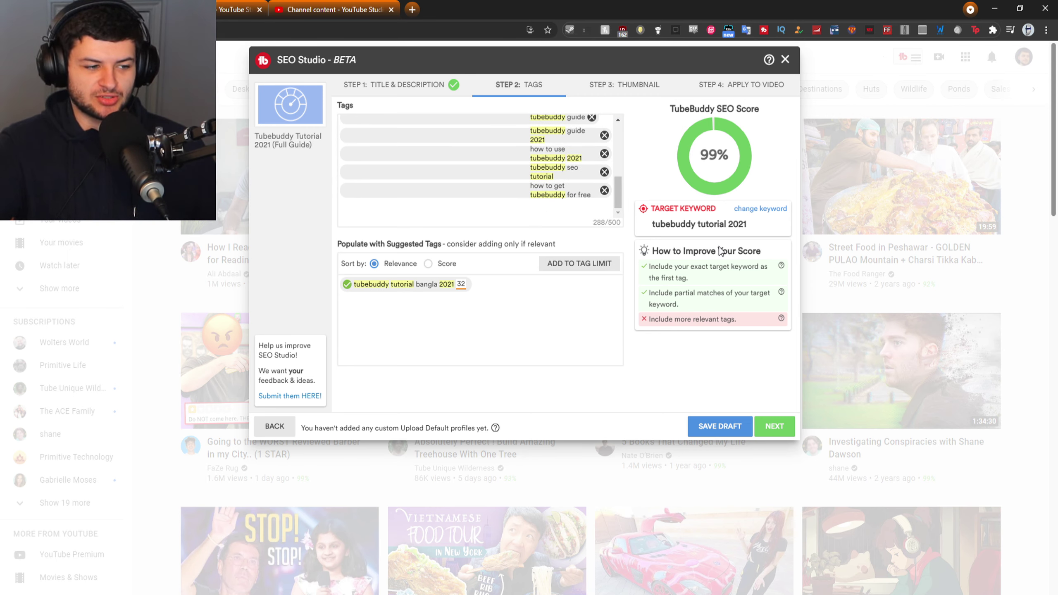
{"action": "scroll", "coordinate": [588, 198], "scroll_direction": "up", "scroll_amount": 5}
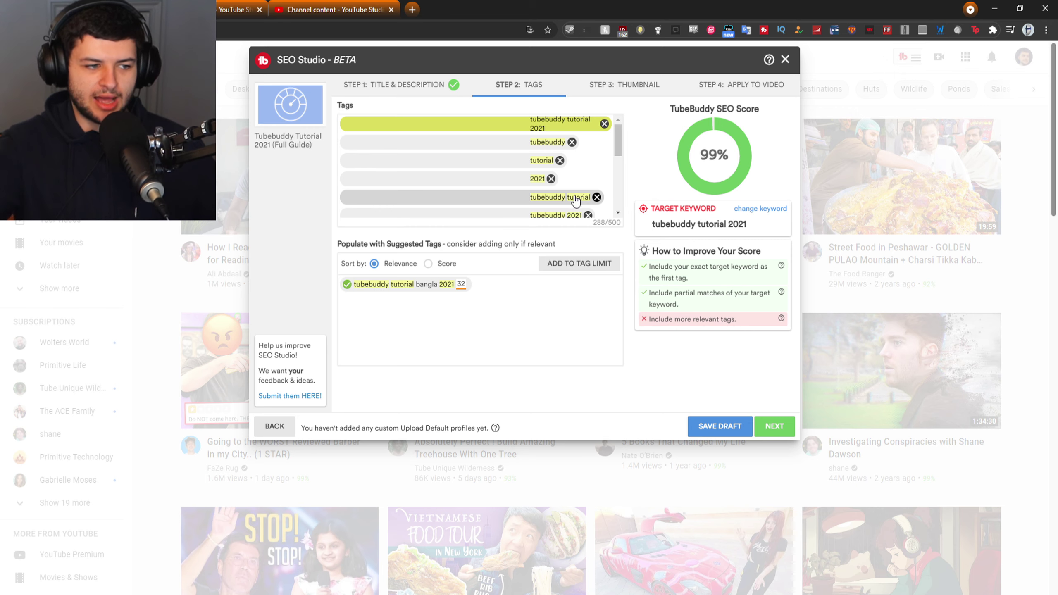
{"action": "scroll", "coordinate": [580, 177], "scroll_direction": "down", "scroll_amount": 5}
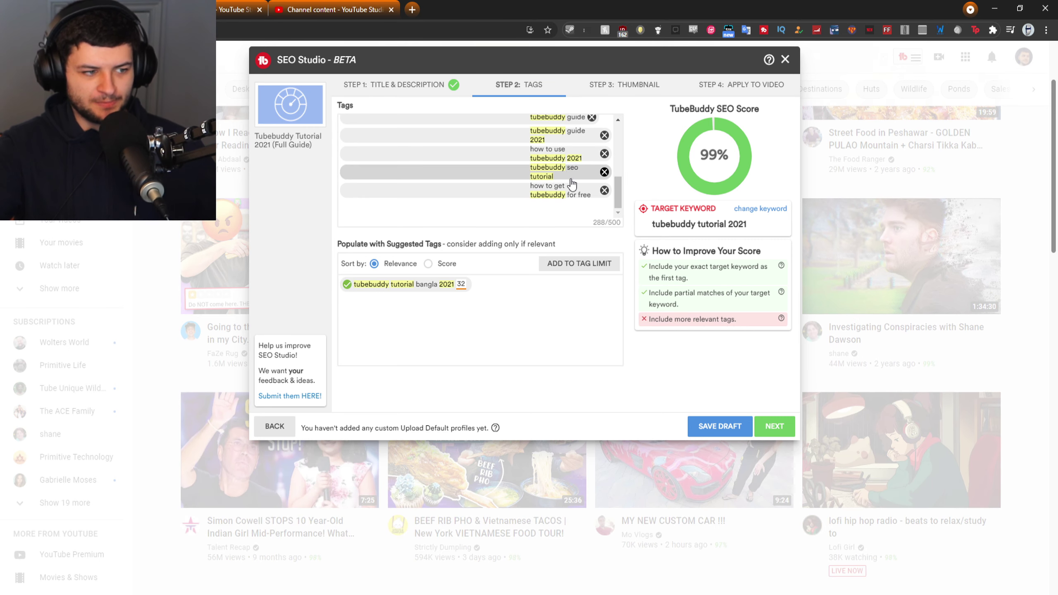
- Review the tag character count and the remaining tip for improving the SEO score
{"action": "left_click_drag", "start_coordinate": [592, 222], "coordinate": [613, 224]}
{"action": "left_click", "coordinate": [617, 224]}
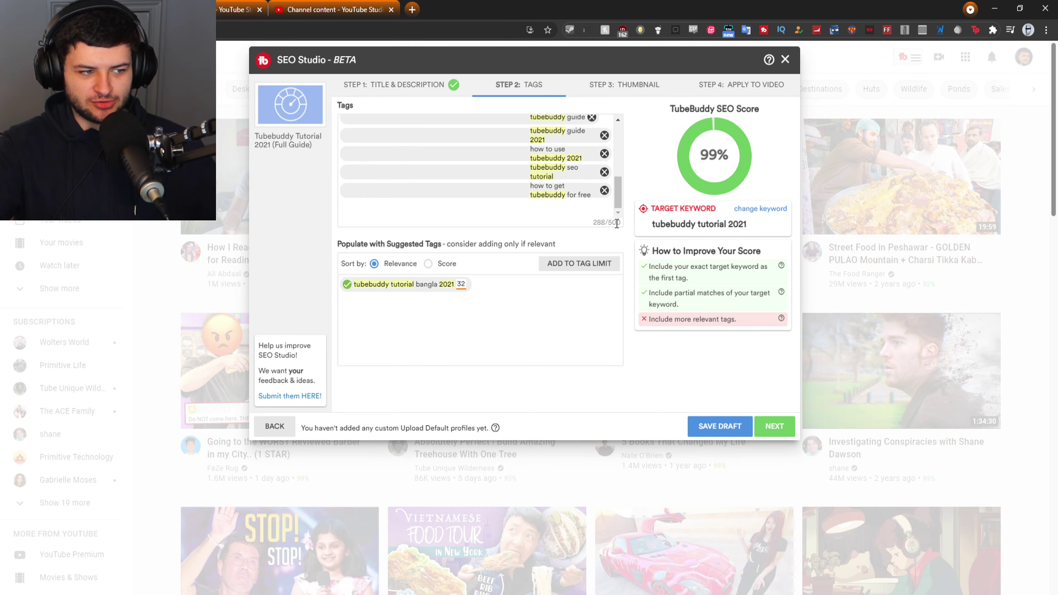
{"action": "left_click_drag", "start_coordinate": [655, 313], "coordinate": [746, 324]}
{"action": "left_click", "coordinate": [745, 321]}
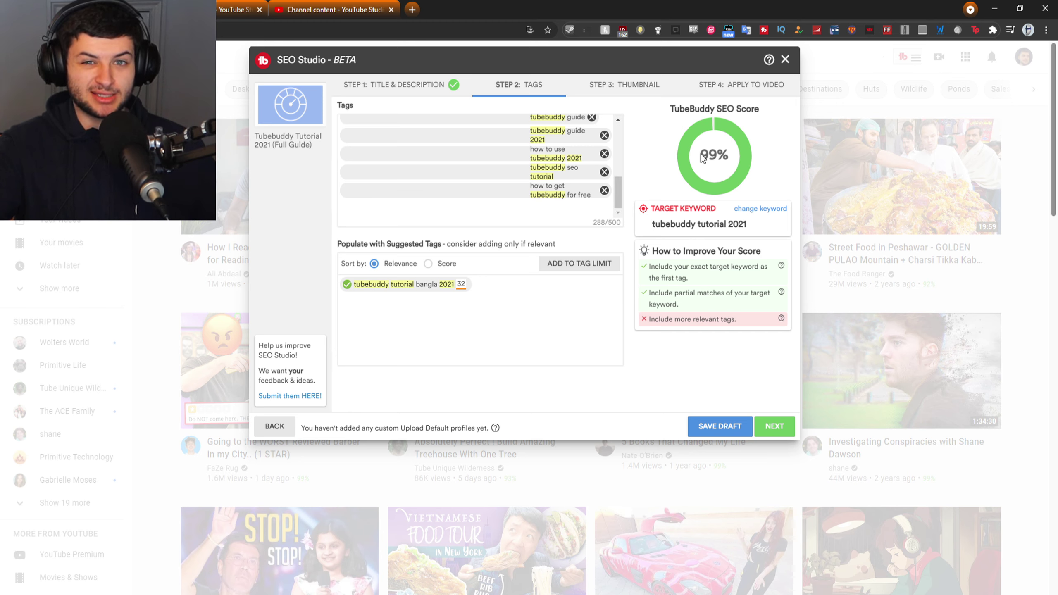
- Proceed to the thumbnail step and examine the competing thumbnails for "tubebuddy tutorial 2021"
{"action": "left_click", "coordinate": [757, 430]}
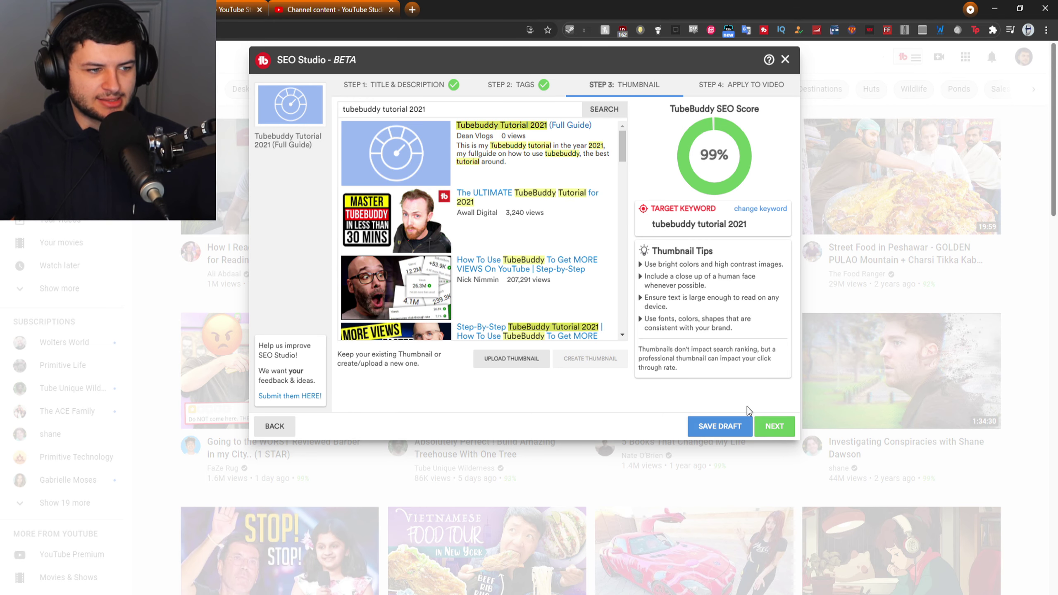
{"action": "scroll", "coordinate": [699, 301], "scroll_direction": "down", "scroll_amount": 1}
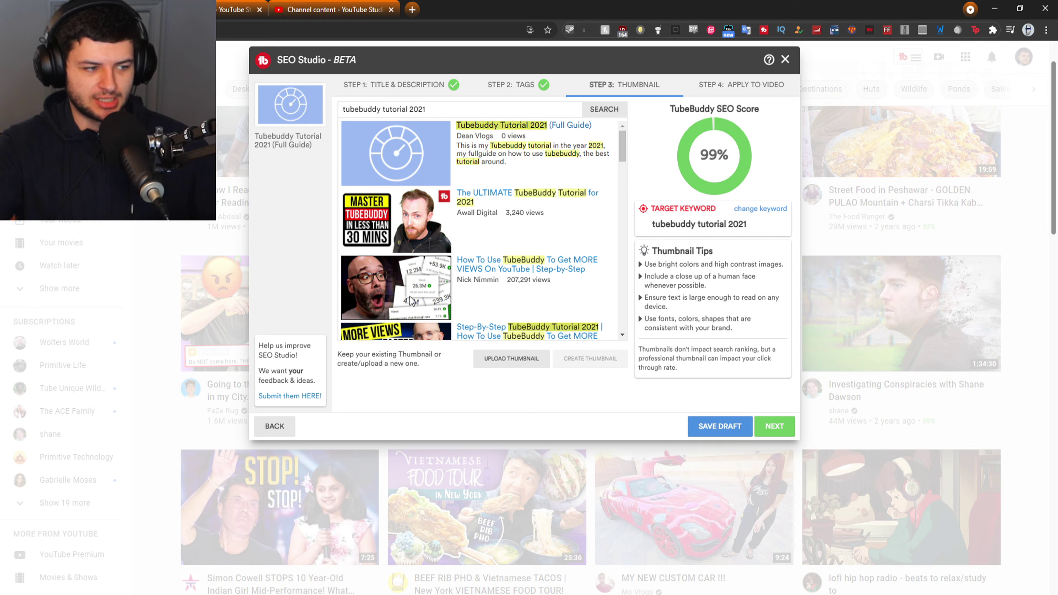
{"action": "scroll", "coordinate": [410, 300], "scroll_direction": "down", "scroll_amount": 1}
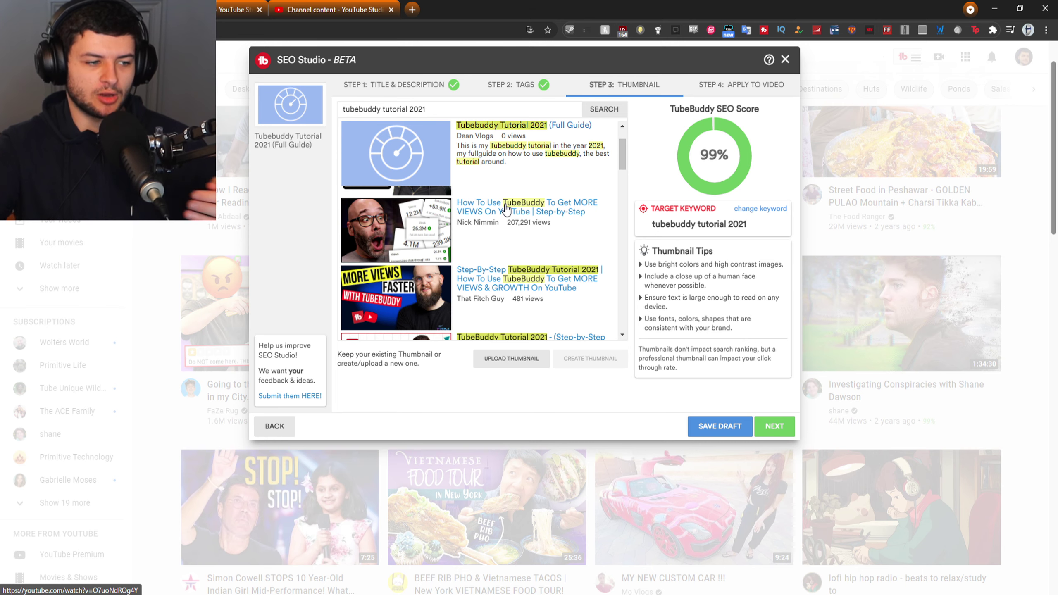
{"action": "scroll", "coordinate": [352, 280], "scroll_direction": "up", "scroll_amount": 1}
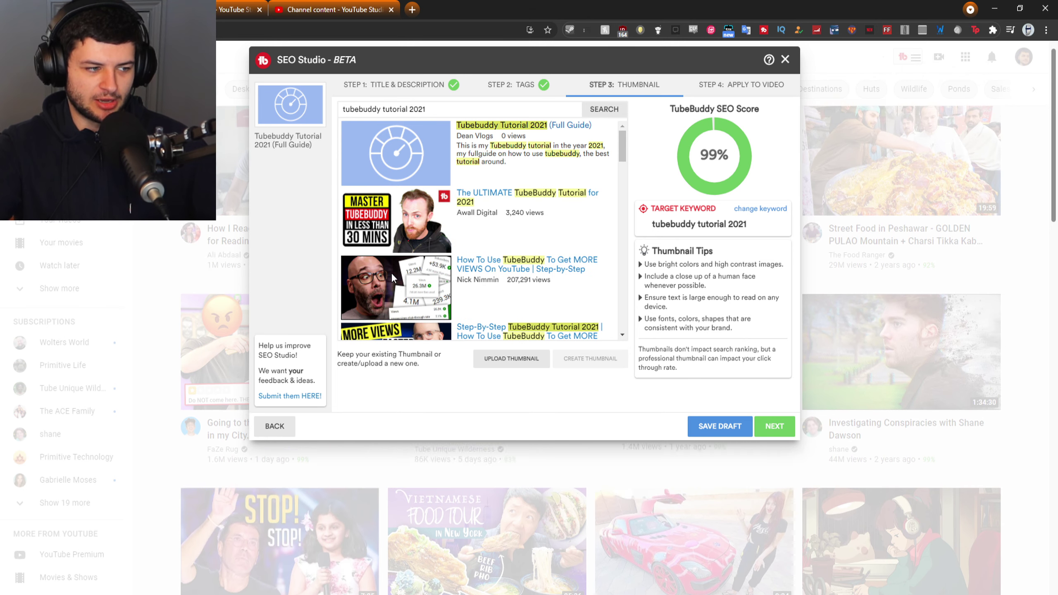
{"action": "scroll", "coordinate": [410, 269], "scroll_direction": "down", "scroll_amount": 5}
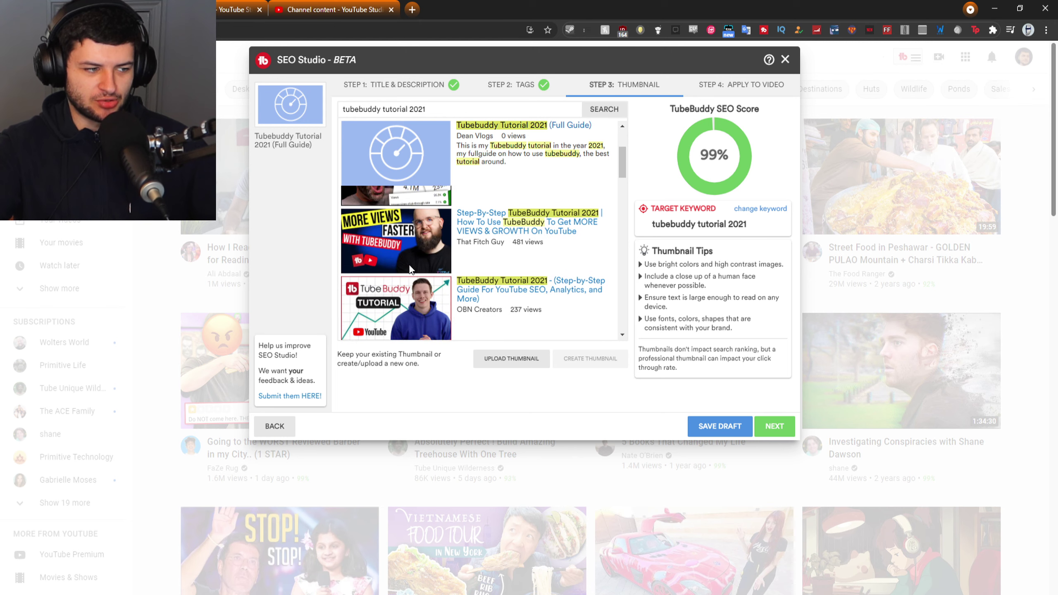
{"action": "scroll", "coordinate": [505, 269], "scroll_direction": "up", "scroll_amount": 4}
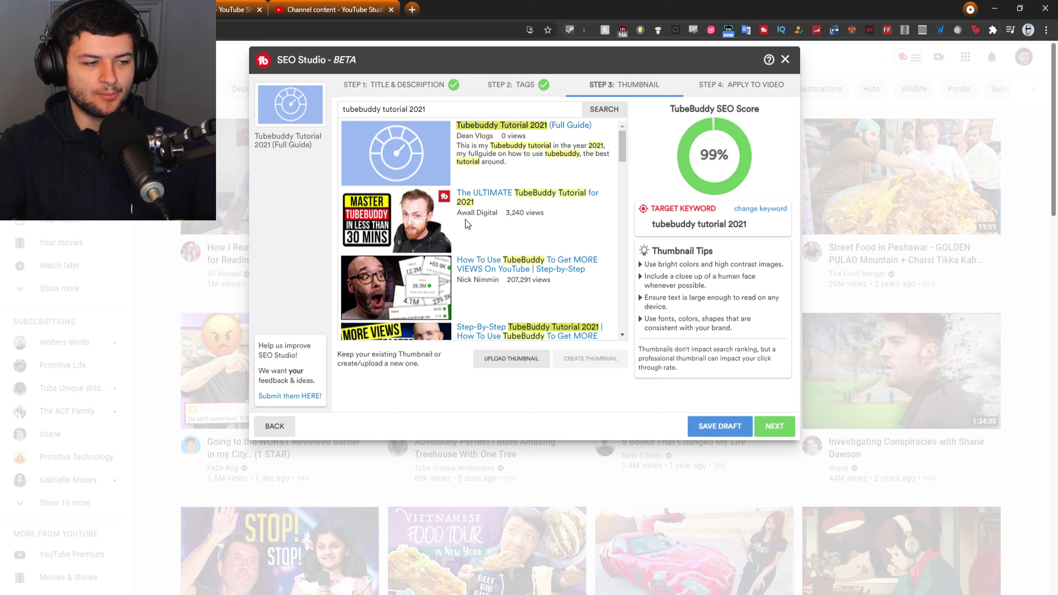
- Upload a thumbnail image from a subfolder of the Austria thumbnails folder, with the file filter set to All Files
{"action": "left_click", "coordinate": [518, 365]}
{"action": "double_click", "coordinate": [308, 96]}
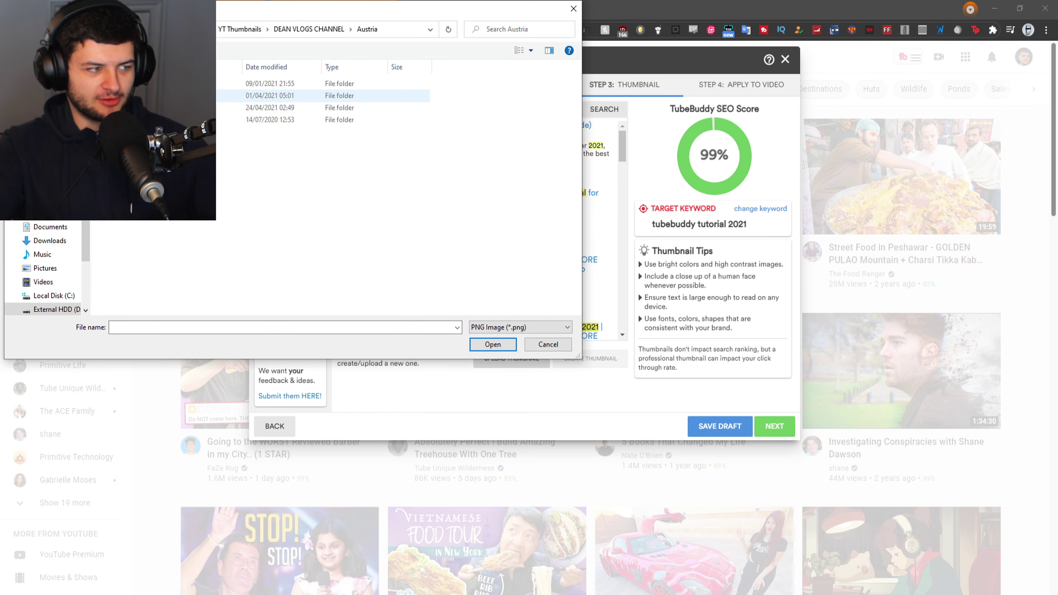
{"action": "double_click", "coordinate": [232, 119]}
{"action": "key", "text": "alt+Left"}
{"action": "double_click", "coordinate": [183, 84]}
{"action": "left_click", "coordinate": [485, 328]}
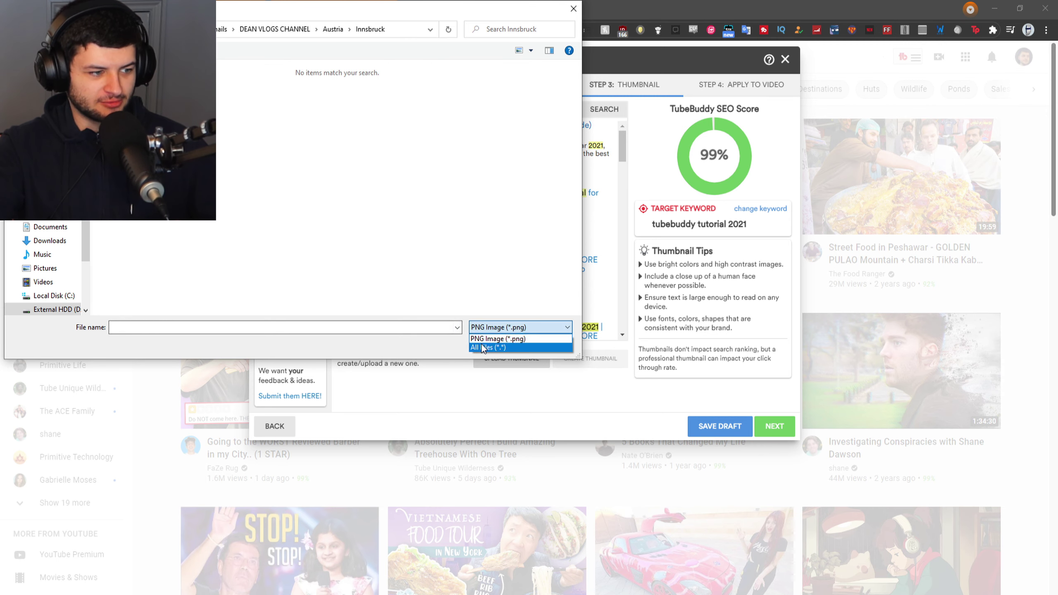
{"action": "left_click", "coordinate": [483, 347]}
{"action": "key", "text": "alt+Left"}
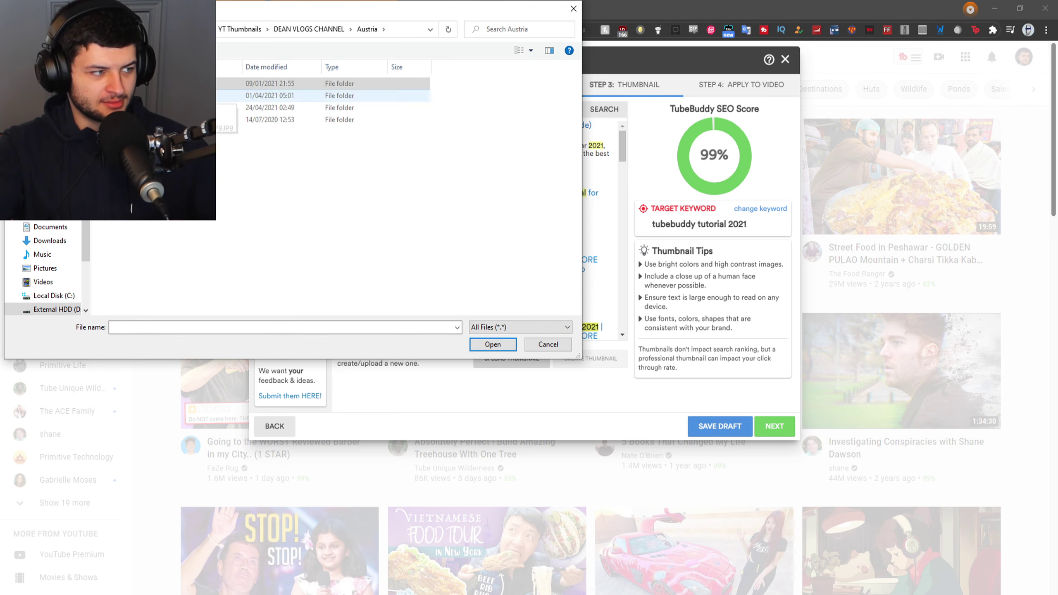
{"action": "double_click", "coordinate": [250, 120]}
{"action": "double_click", "coordinate": [310, 102]}
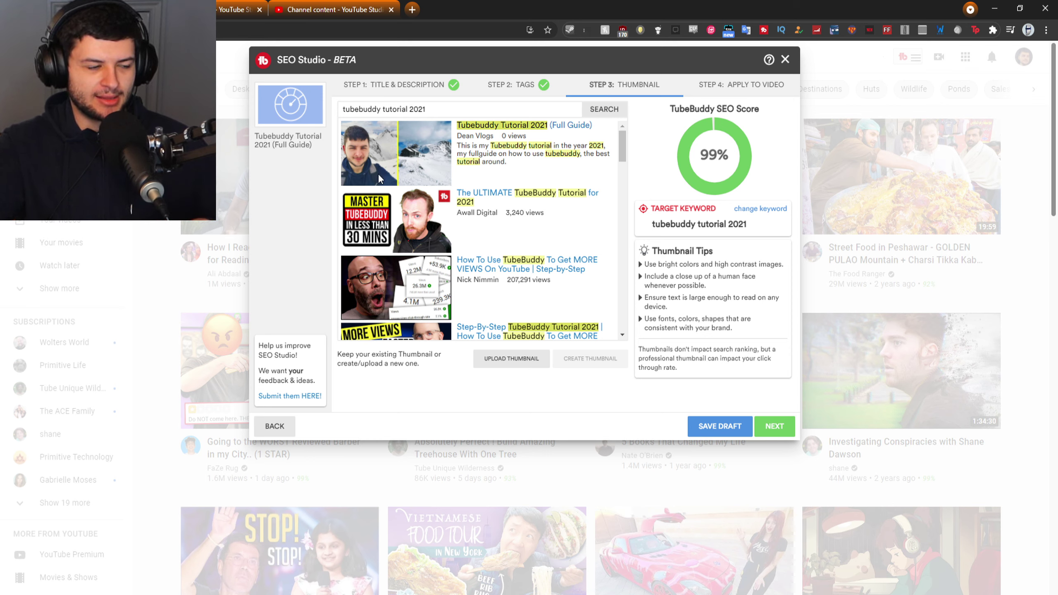
- Compare the uploaded thumbnail with the competing search results and proceed to the Apply to Video step
{"action": "scroll", "coordinate": [417, 308], "scroll_direction": "down", "scroll_amount": 1}
{"action": "scroll", "coordinate": [417, 304], "scroll_direction": "up", "scroll_amount": 1}
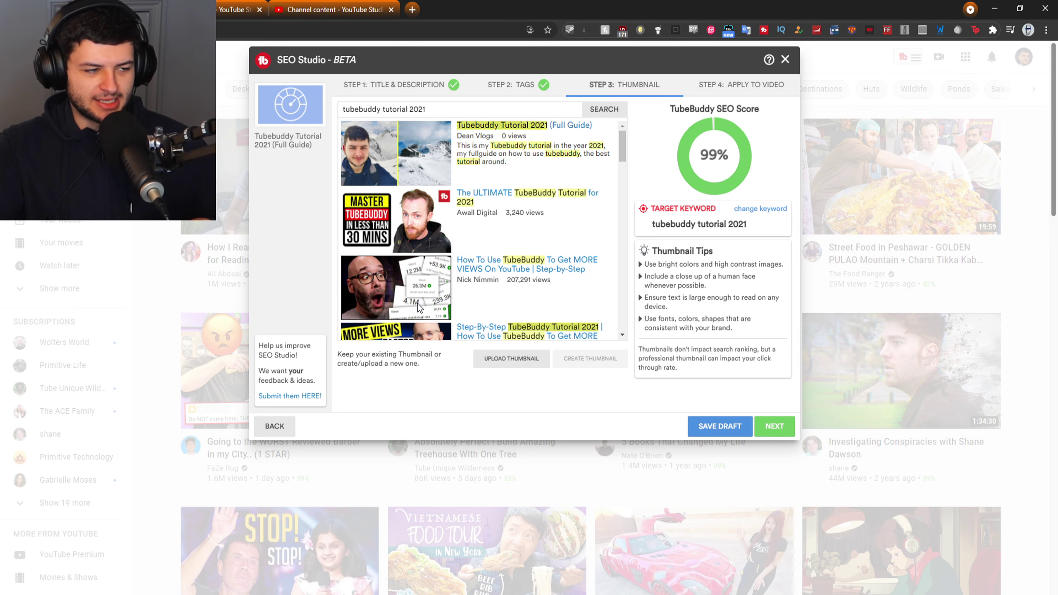
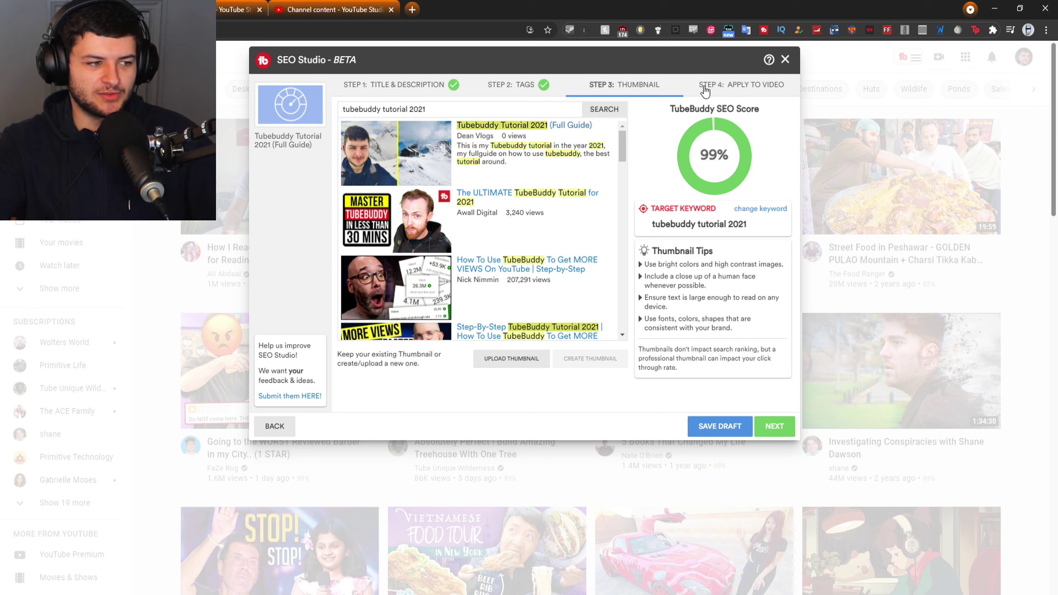
{"action": "scroll", "coordinate": [558, 202], "scroll_direction": "down", "scroll_amount": 3}
{"action": "scroll", "coordinate": [558, 202], "scroll_direction": "down", "scroll_amount": 3}
{"action": "scroll", "coordinate": [548, 243], "scroll_direction": "up", "scroll_amount": 5}
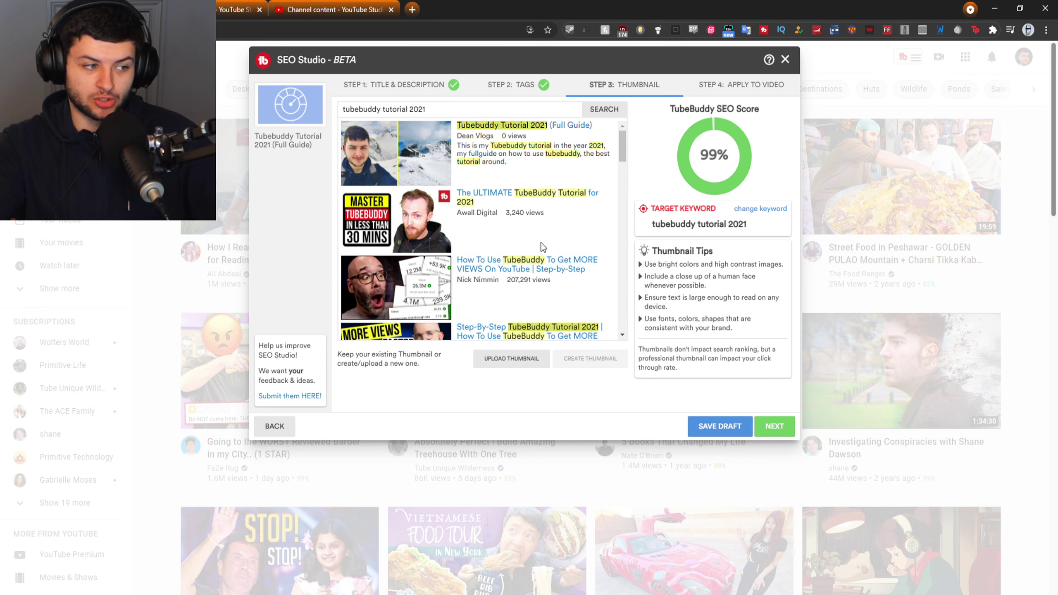
{"action": "left_click", "coordinate": [715, 87]}
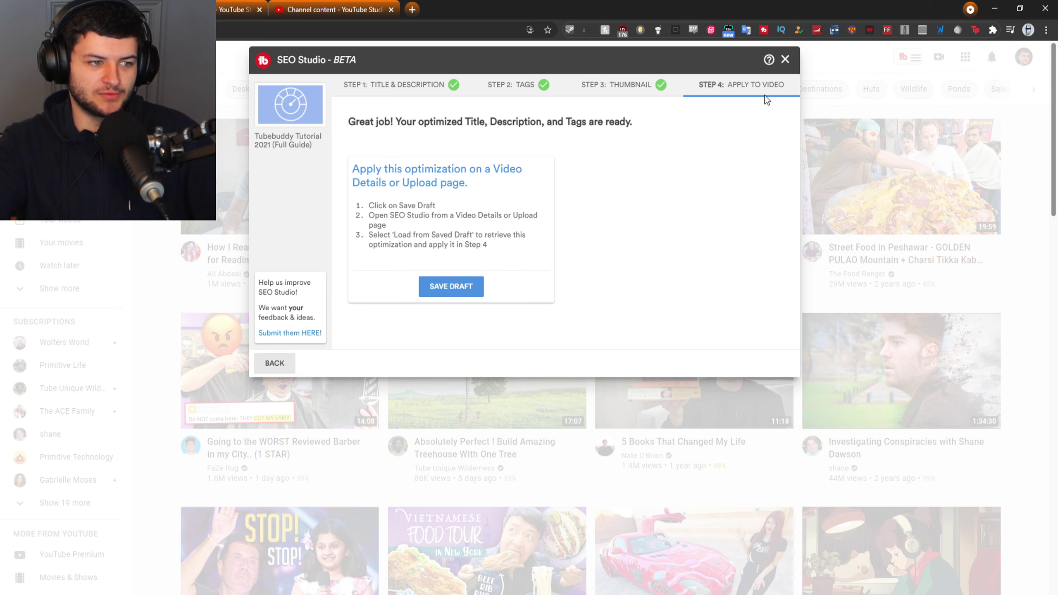
- Close SEO Studio and start a new topic titled "Tubebuddy Tutorial 2021" in the Video Topic Planner
{"action": "left_click", "coordinate": [787, 62]}
{"action": "left_click", "coordinate": [907, 57]}
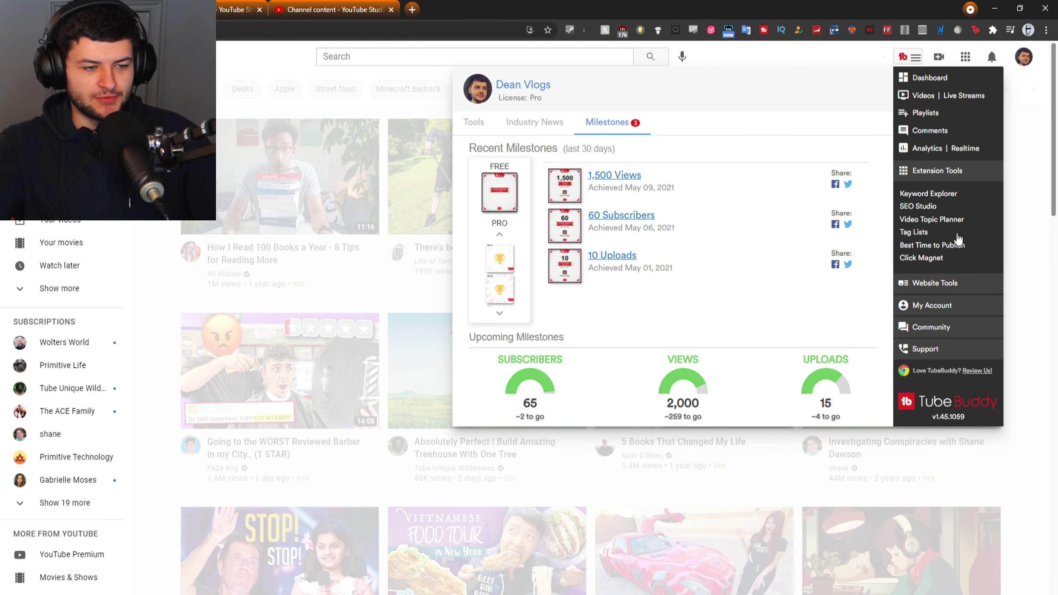
{"action": "left_click", "coordinate": [917, 219]}
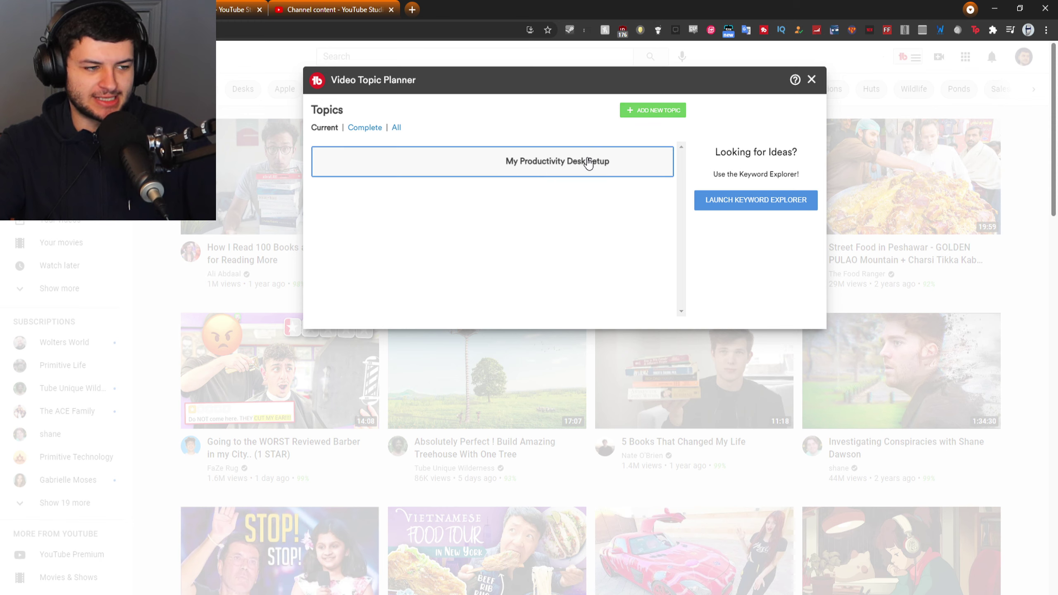
{"action": "left_click", "coordinate": [665, 111]}
{"action": "type", "text": "Tubebuddy Tutorial "}
{"action": "type", "text": "2020"}
{"action": "key", "text": "BackSpace"}
{"action": "type", "text": "1"}
{"action": "key", "text": "Tab"}
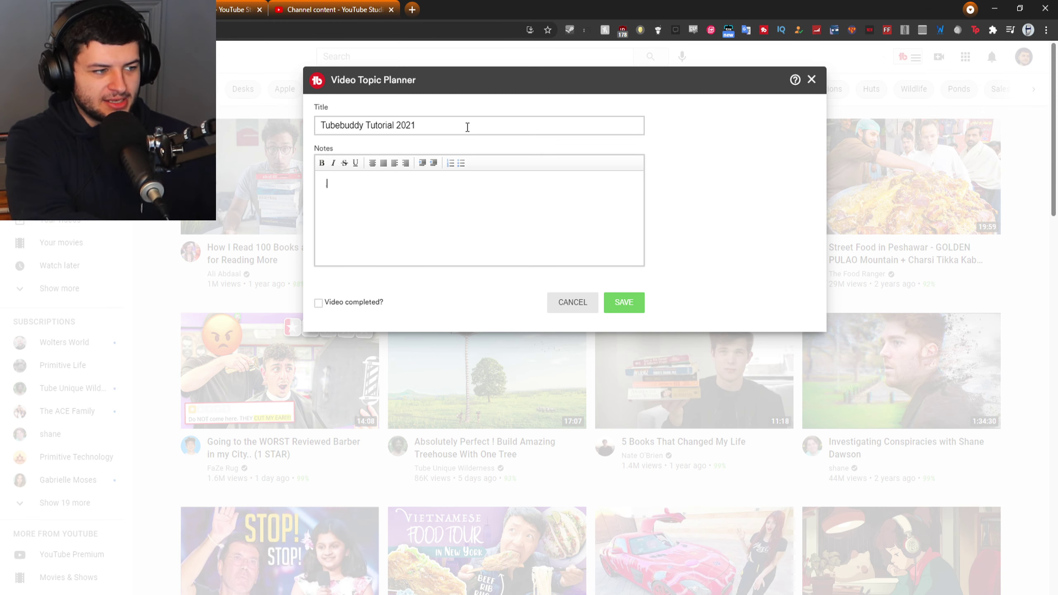
- Add the bulleted notes "Talk about tubebuddy's features" and "Discus how to get the plugin", and save the topic
{"action": "type", "text": "Talk about tu"}
{"action": "type", "text": "bebuddy's features"}
{"action": "key", "text": "Return"}
{"action": "type", "text": "Discus how to get the plugin"}
{"action": "key", "text": "ctrl+a"}
{"action": "left_click", "coordinate": [461, 163]}
{"action": "left_click", "coordinate": [625, 303]}
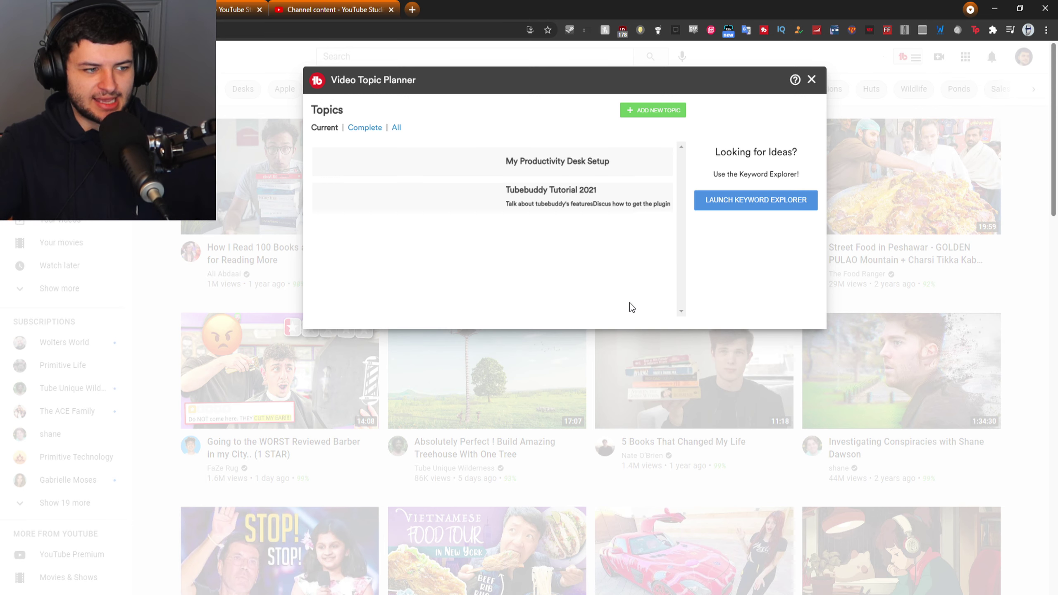
- Reopen the "Tubebuddy Tutorial 2021" topic to check its notes, and save it back to the topic list
{"action": "left_click", "coordinate": [583, 193]}
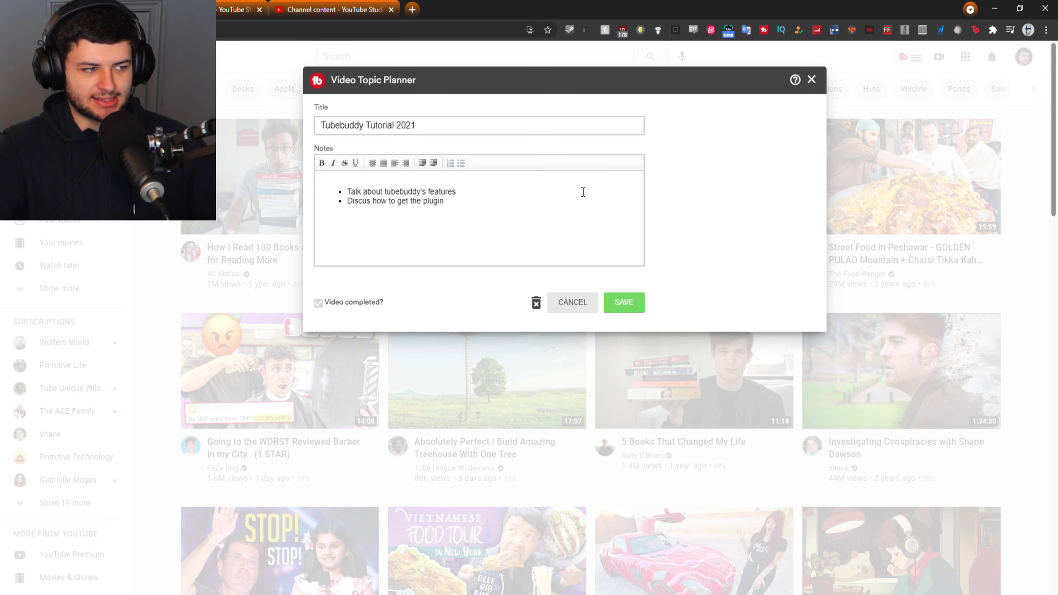
{"action": "left_click", "coordinate": [618, 303]}
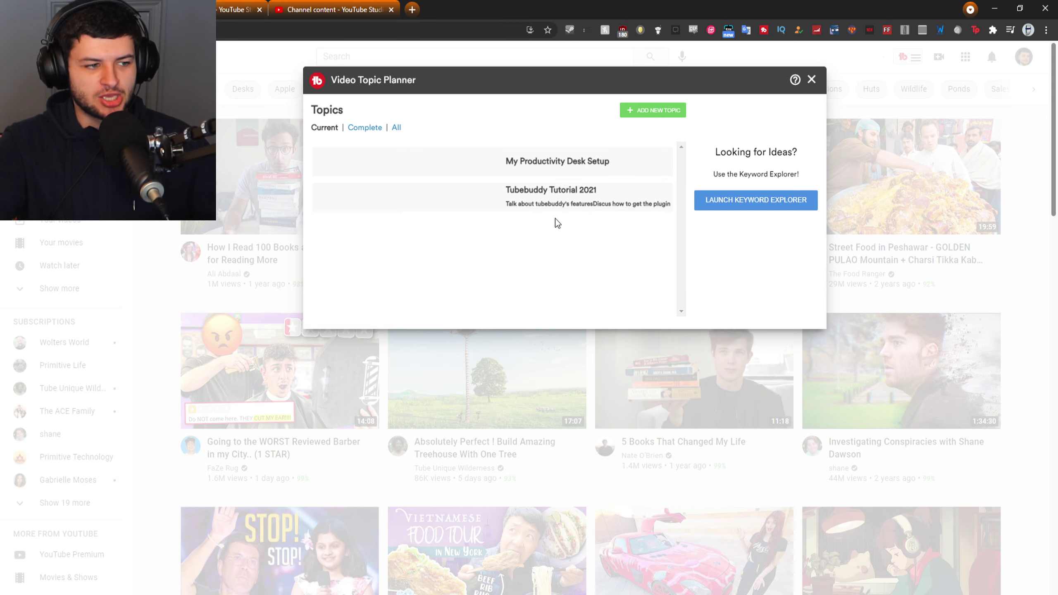
{"action": "scroll", "coordinate": [574, 154], "scroll_direction": "down", "scroll_amount": 1}
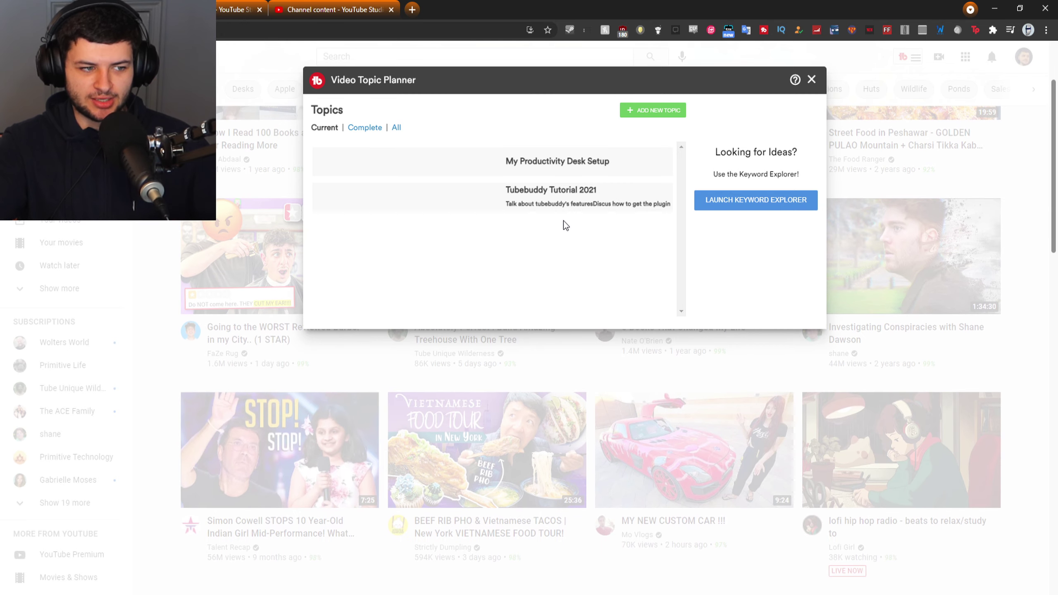
{"action": "scroll", "coordinate": [564, 221], "scroll_direction": "up", "scroll_amount": 1}
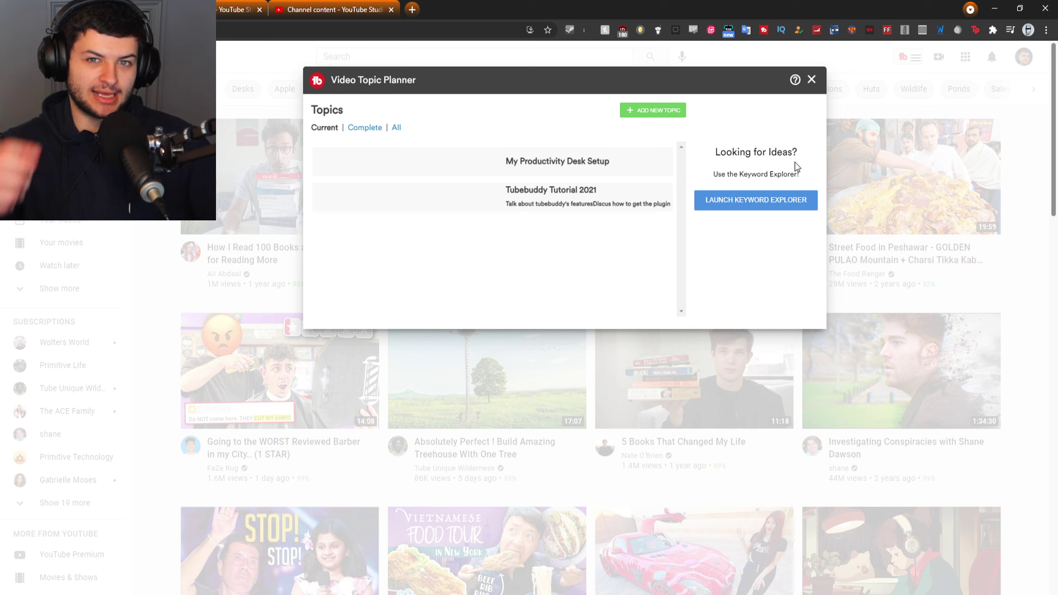
- Open Tag Lists and create a tag list named "tubebuddy tutorial"
{"action": "left_click", "coordinate": [902, 57]}
{"action": "left_click", "coordinate": [935, 233]}
{"action": "left_click_drag", "start_coordinate": [418, 164], "coordinate": [508, 162]}
{"action": "left_click", "coordinate": [483, 173]}
{"action": "left_click", "coordinate": [468, 199]}
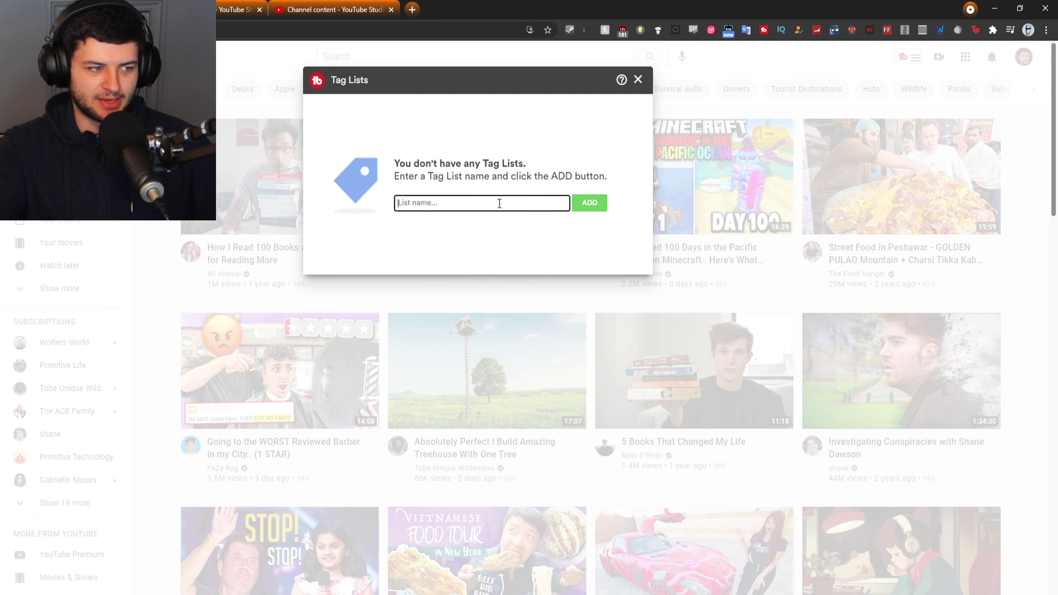
{"action": "type", "text": "tubebuddy tutorial"}
{"action": "key", "text": "Return"}
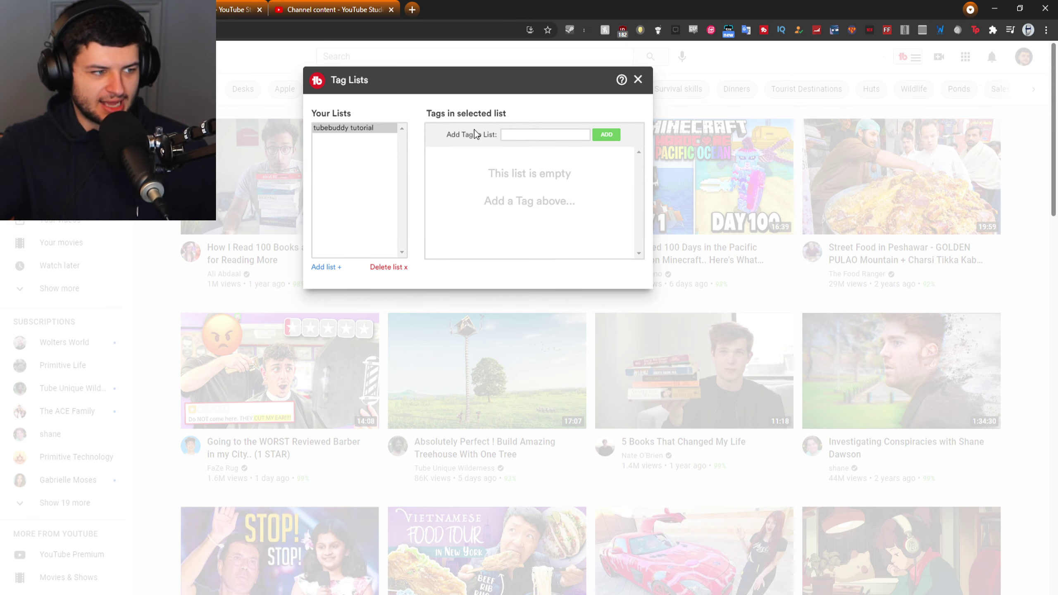
{"action": "left_click_drag", "start_coordinate": [462, 162], "coordinate": [543, 191]}
{"action": "left_click", "coordinate": [520, 187]}
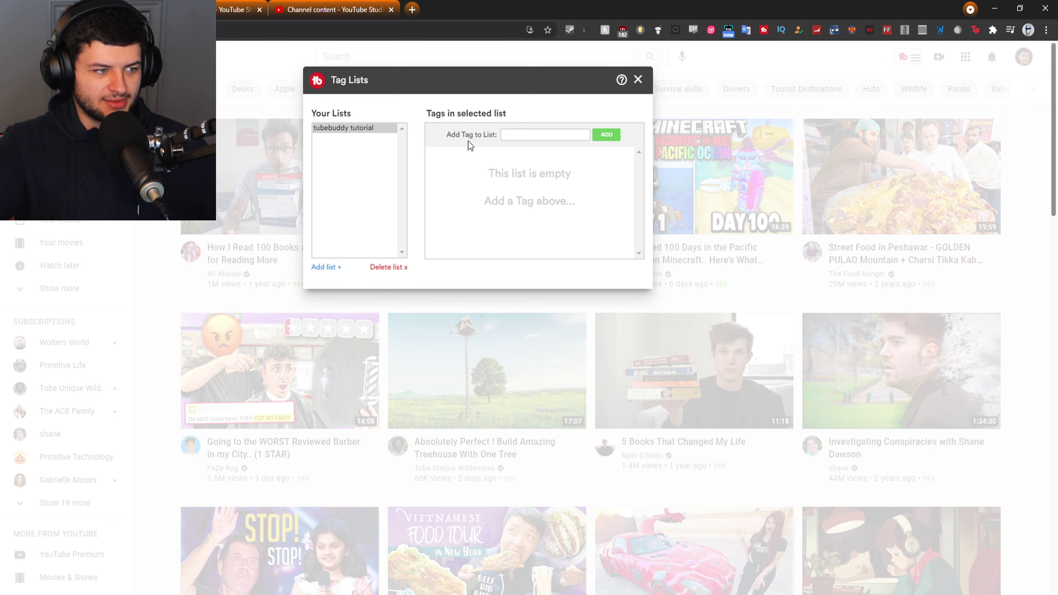
{"action": "left_click", "coordinate": [599, 141]}
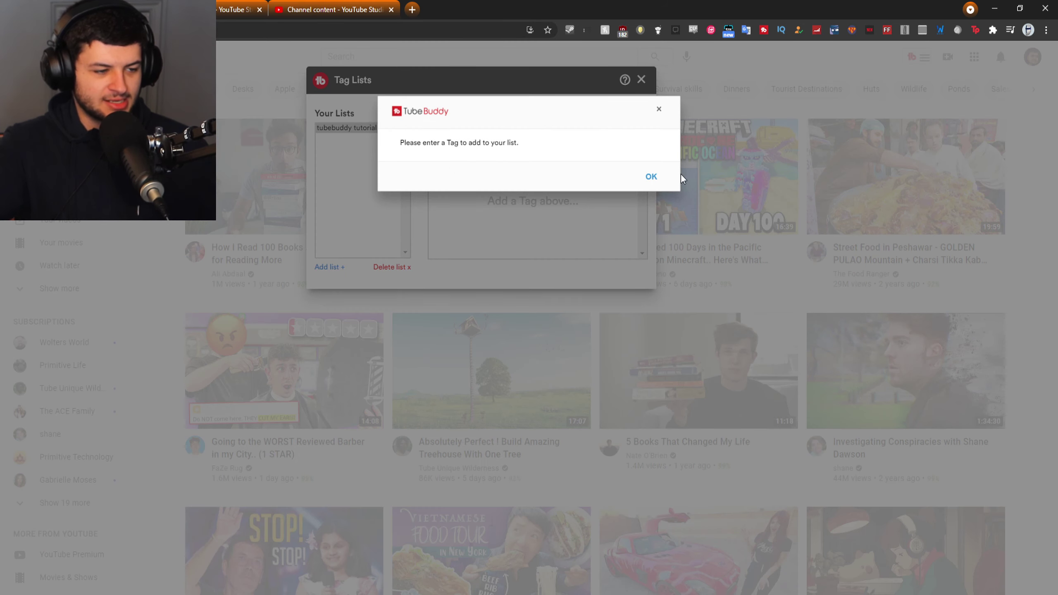
{"action": "left_click", "coordinate": [651, 177]}
- Add the tags "tubebuddy", "tubebuddy tutorial" and "tubebuddy tutorial 2021" to the tag list
{"action": "left_click", "coordinate": [543, 134]}
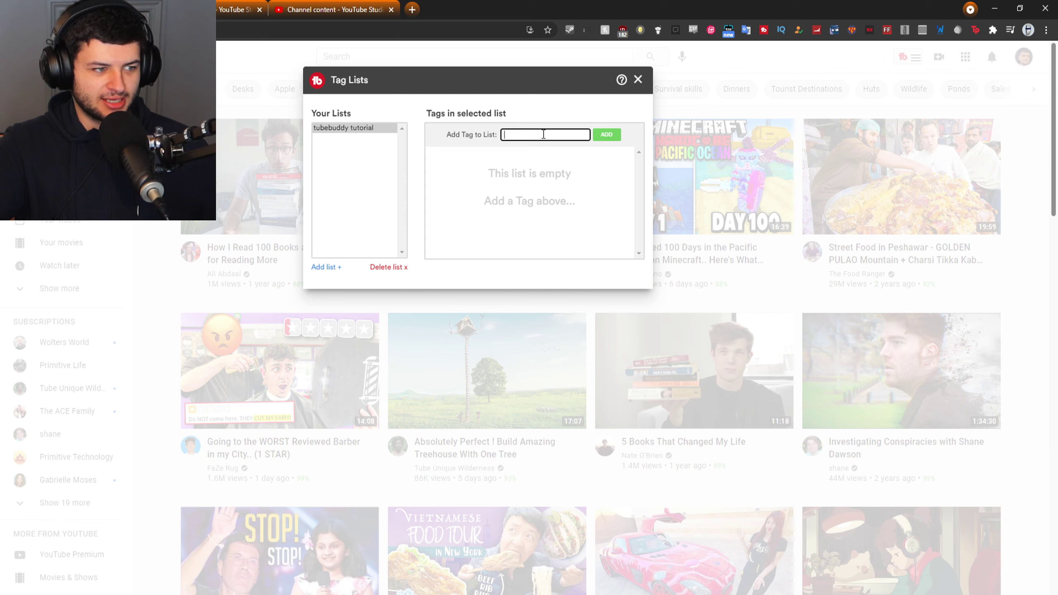
{"action": "type", "text": "tubebuddy"}
{"action": "key", "text": "Return"}
{"action": "type", "text": "tubebuddy tutorial"}
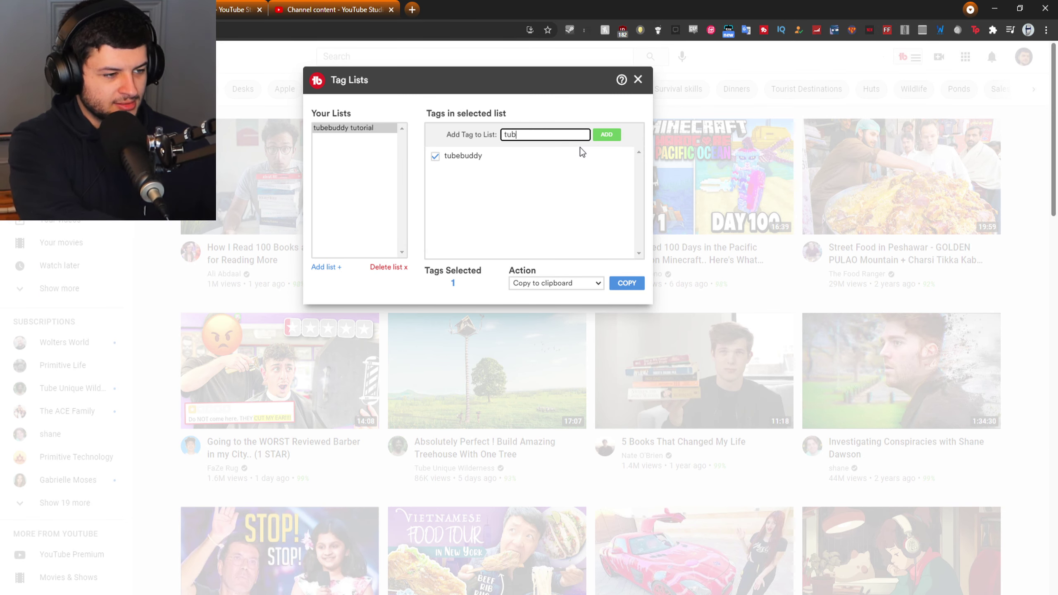
{"action": "key", "text": "Return"}
{"action": "type", "text": "tubebuddy t"}
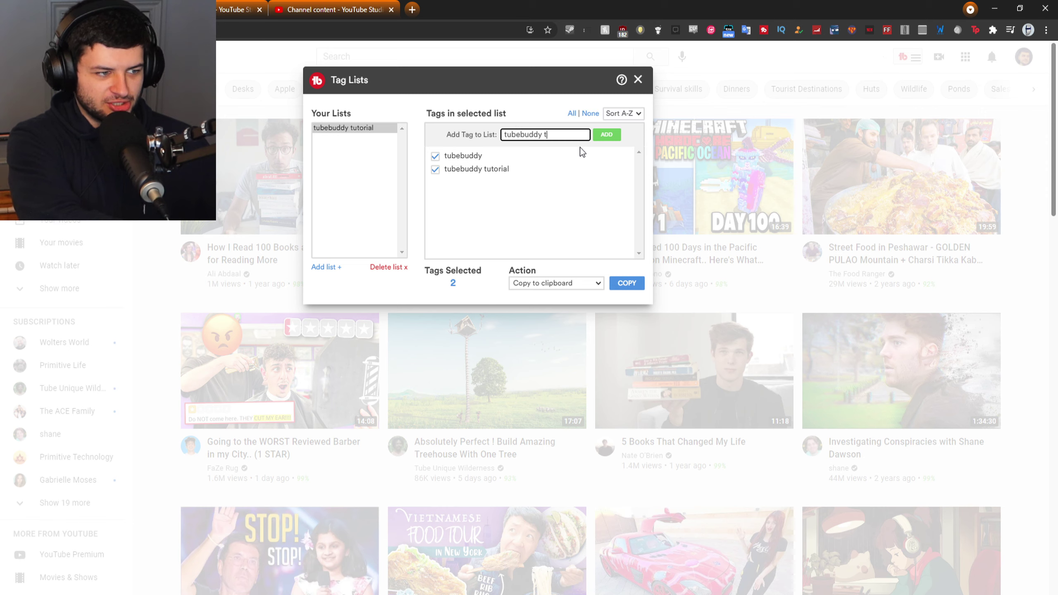
{"action": "type", "text": "utorial 2021"}
{"action": "key", "text": "Return"}
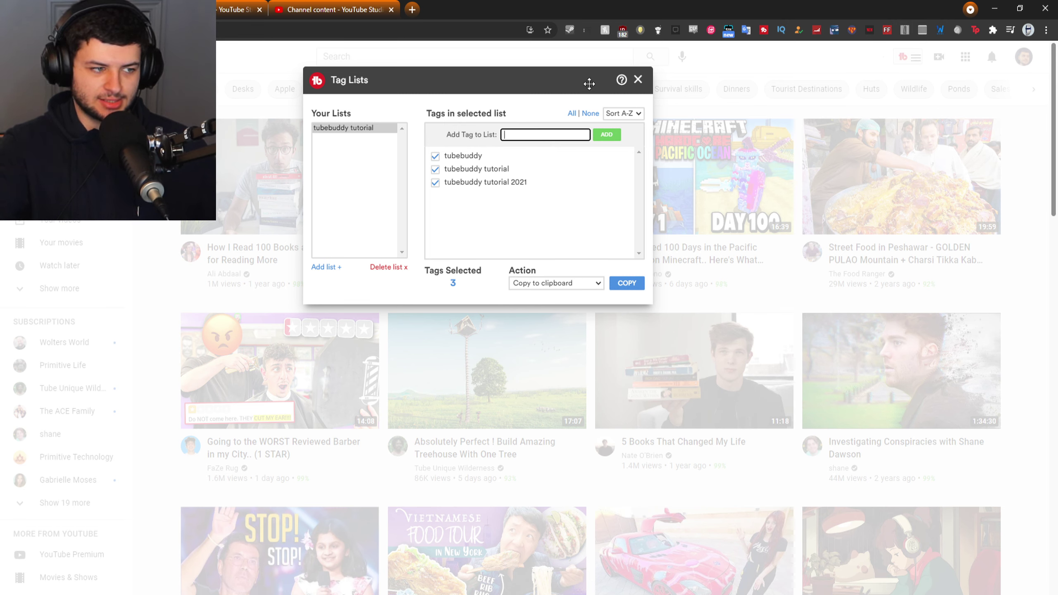
- Copy only the tags "tubebuddy tutorial" and "tubebuddy tutorial 2021" to the clipboard, and view the other tag actions before closing Tag Lists
{"action": "left_click", "coordinate": [435, 156]}
{"action": "left_click", "coordinate": [435, 168]}
{"action": "left_click", "coordinate": [434, 182]}
{"action": "left_click", "coordinate": [435, 171]}
{"action": "left_click", "coordinate": [434, 156]}
{"action": "left_click", "coordinate": [629, 283]}
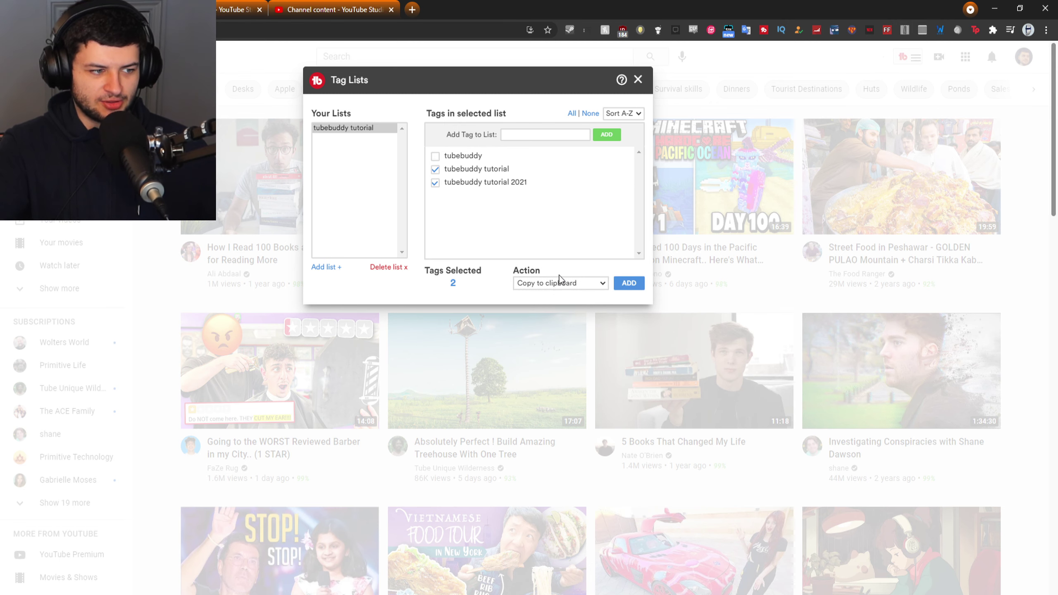
{"action": "left_click", "coordinate": [559, 280]}
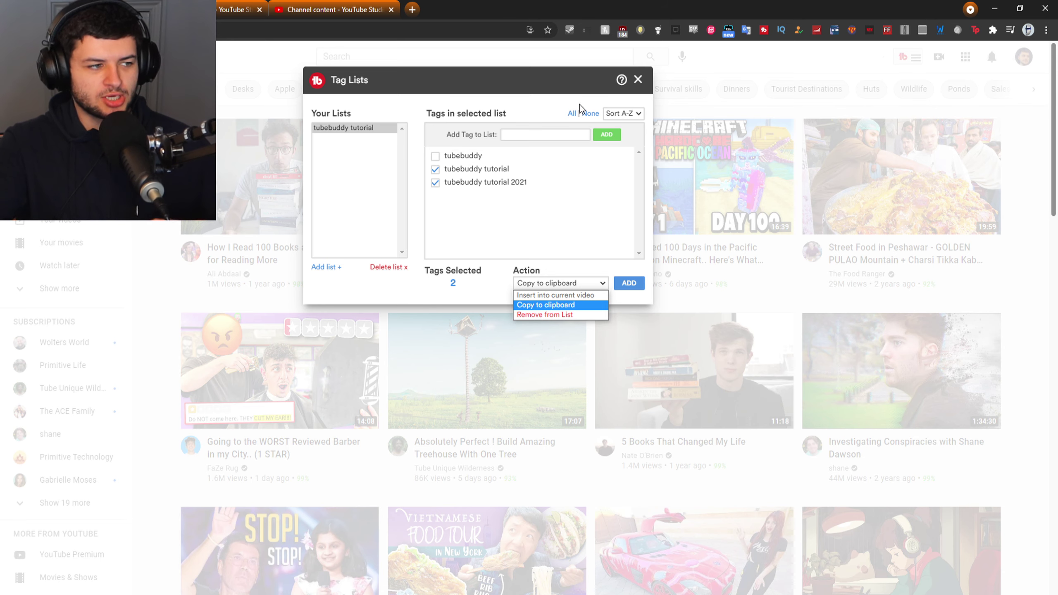
{"action": "left_click_drag", "start_coordinate": [630, 80], "coordinate": [657, 89]}
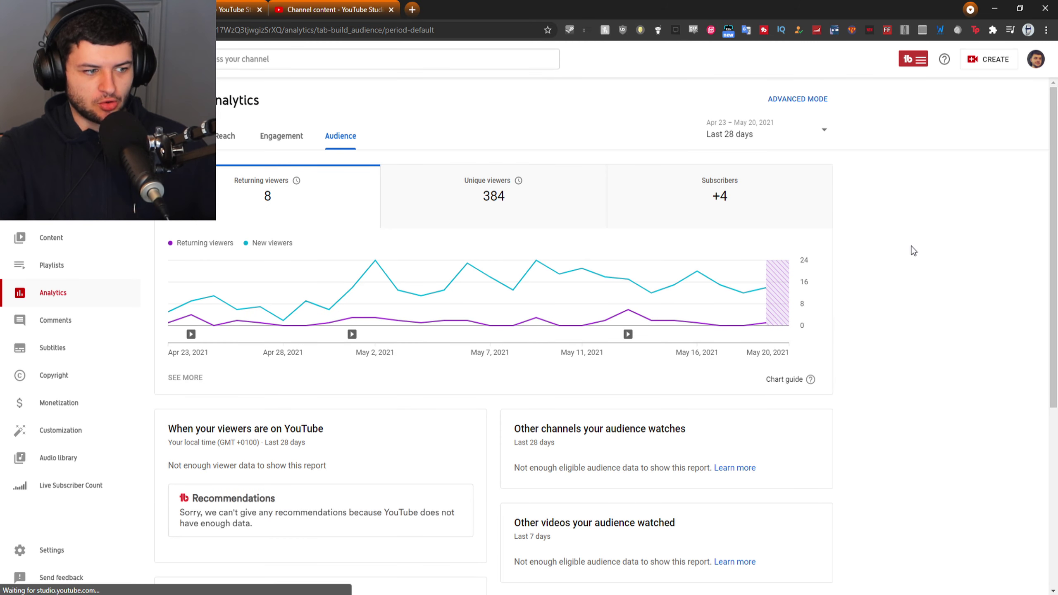
- Examine the "When your viewers are on YouTube" report and its publishing-time recommendations in the Audience analytics, and close that page
{"action": "scroll", "coordinate": [911, 247], "scroll_direction": "down", "scroll_amount": 4}
{"action": "scroll", "coordinate": [901, 247], "scroll_direction": "down", "scroll_amount": 1}
{"action": "scroll", "coordinate": [895, 247], "scroll_direction": "up", "scroll_amount": 1}
{"action": "left_click_drag", "start_coordinate": [177, 252], "coordinate": [250, 254]}
{"action": "left_click", "coordinate": [252, 257]}
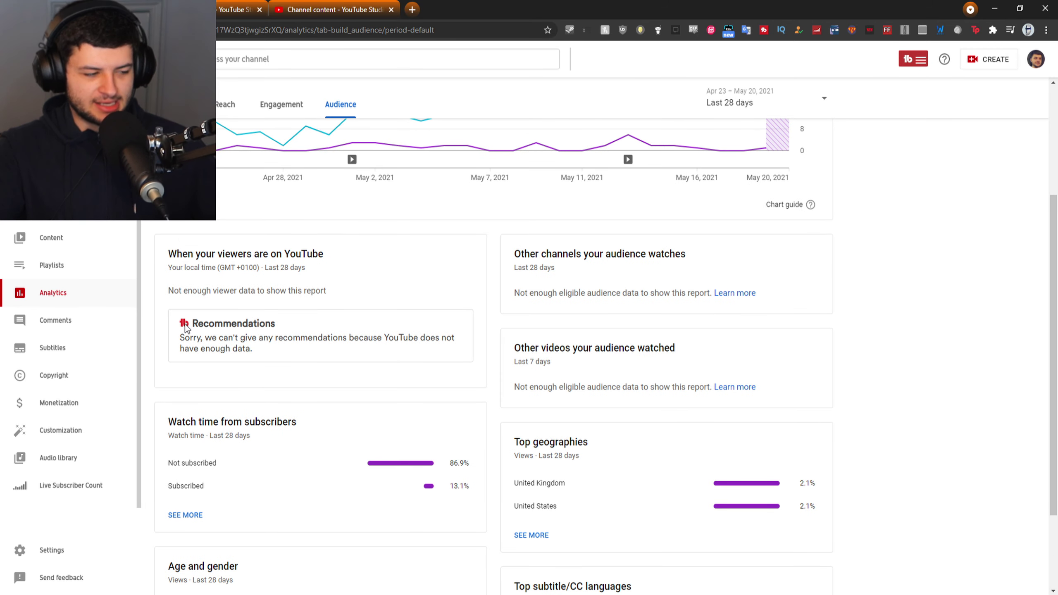
{"action": "left_click_drag", "start_coordinate": [267, 350], "coordinate": [305, 297]}
{"action": "left_click", "coordinate": [189, 291]}
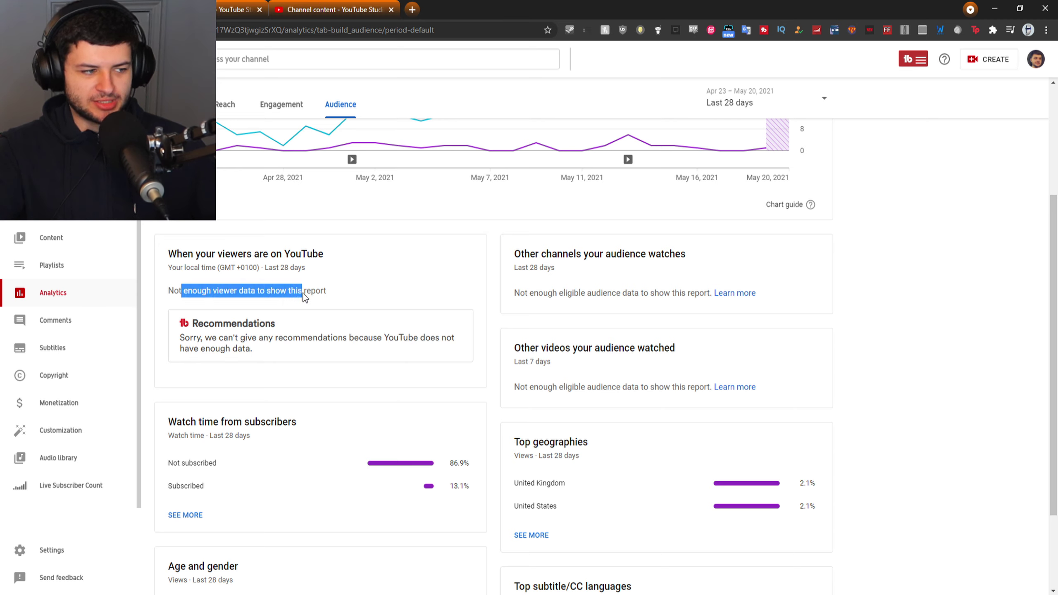
{"action": "left_click", "coordinate": [267, 291]}
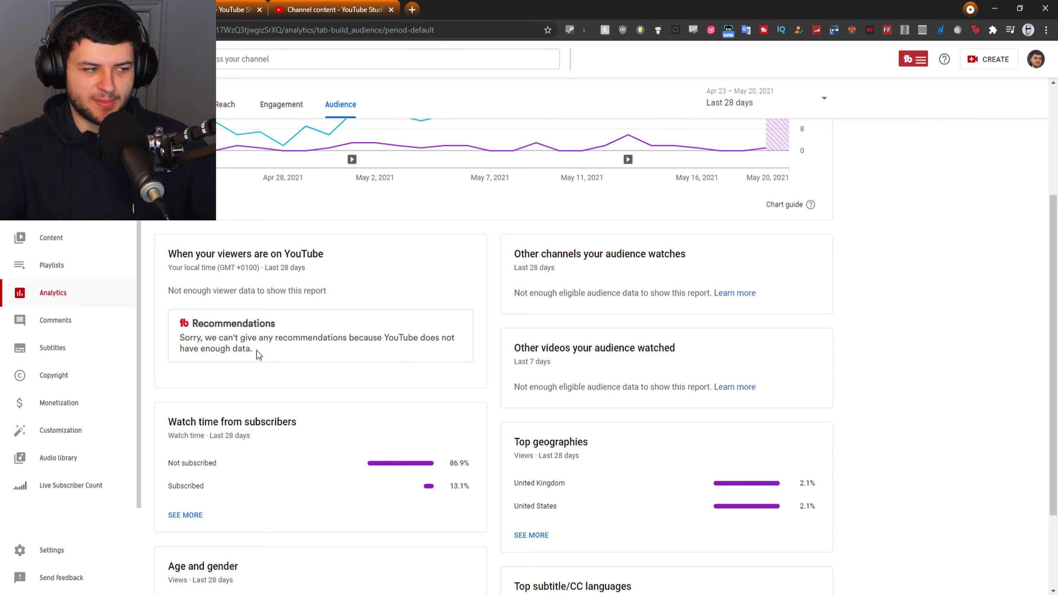
{"action": "left_click_drag", "start_coordinate": [264, 353], "coordinate": [195, 317]}
{"action": "left_click", "coordinate": [192, 325]}
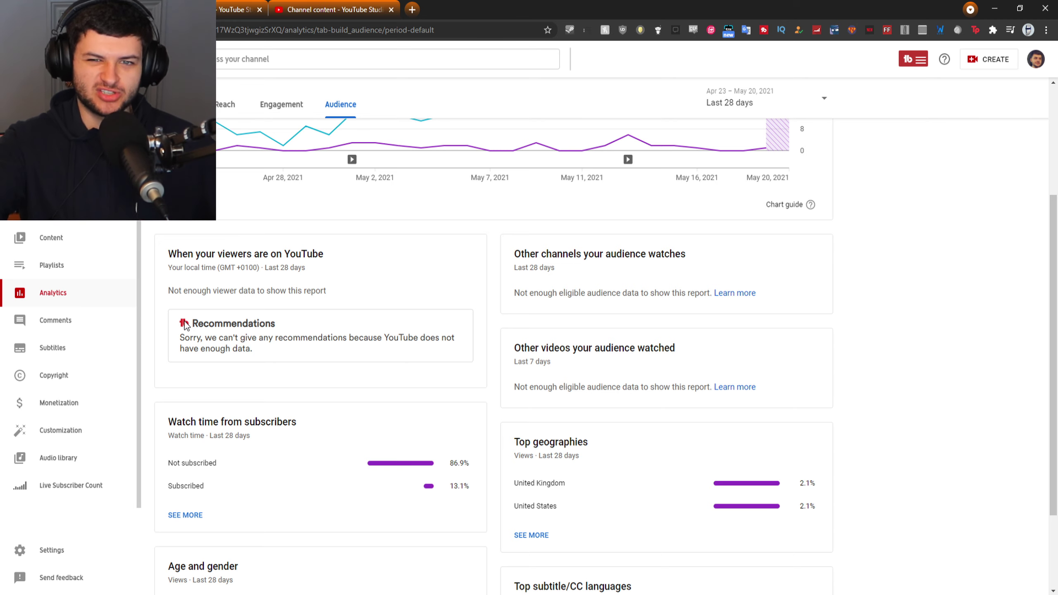
{"action": "left_click_drag", "start_coordinate": [274, 352], "coordinate": [181, 313]}
{"action": "left_click", "coordinate": [181, 291]}
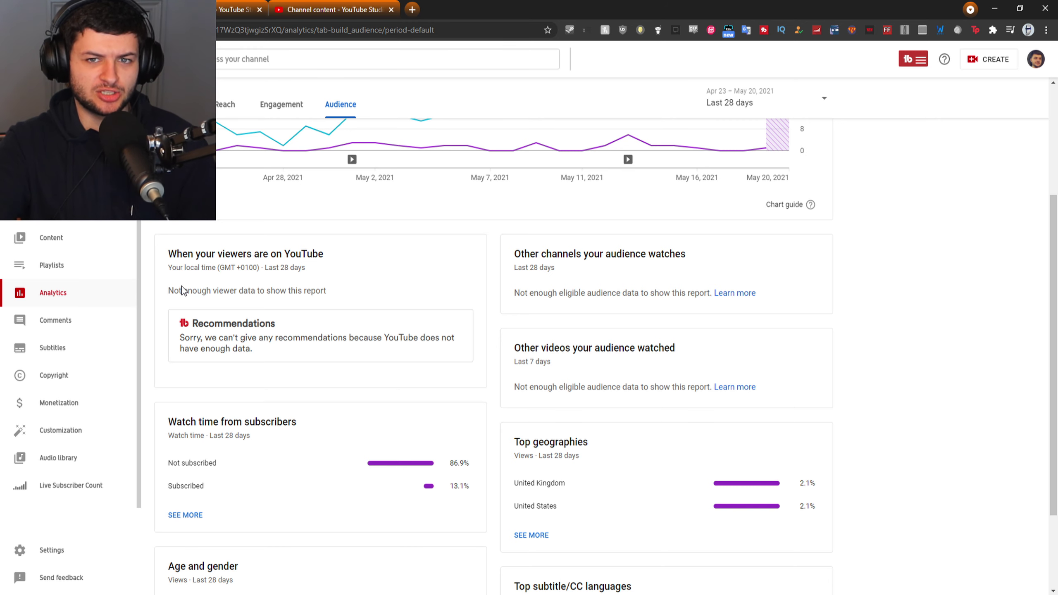
{"action": "key", "text": "ctrl+w"}
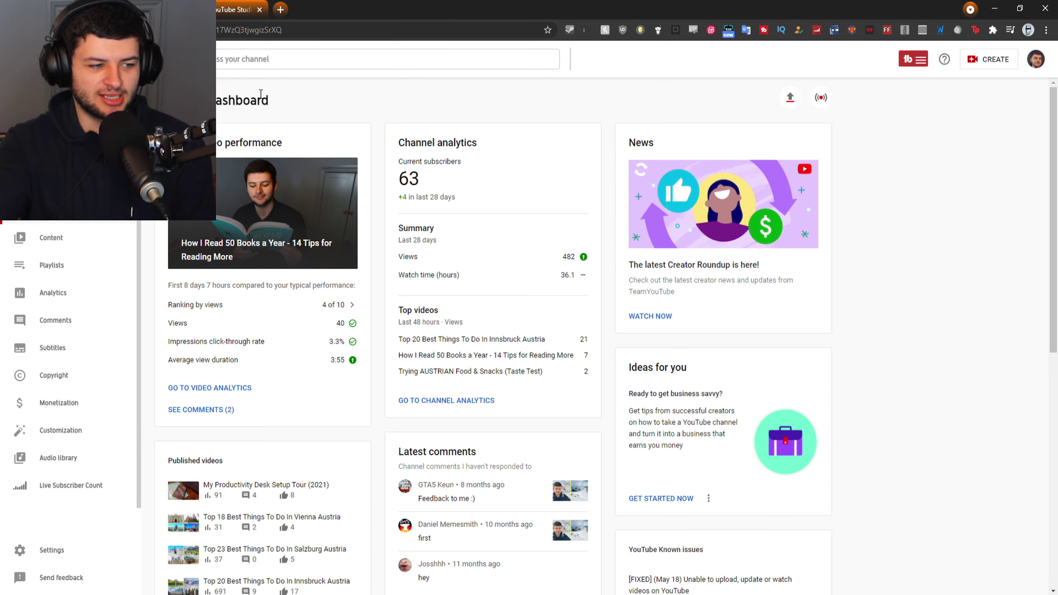
- Upload the video file "My Productivity Desk Setup Tour (2021).mp4" from the Editing folder
{"action": "left_click", "coordinate": [988, 59]}
{"action": "left_click", "coordinate": [961, 85]}
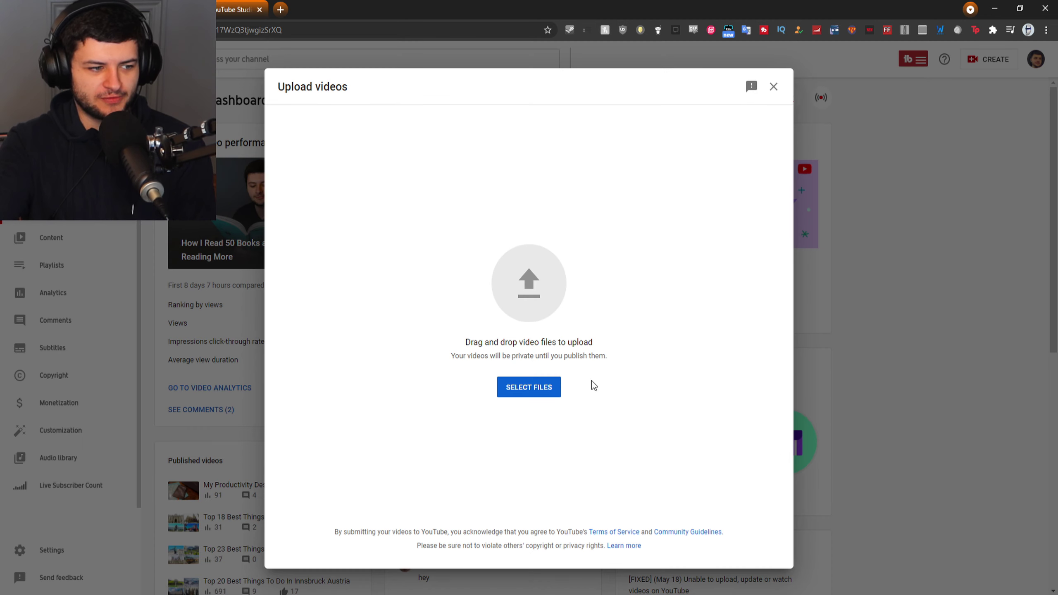
{"action": "left_click", "coordinate": [519, 390]}
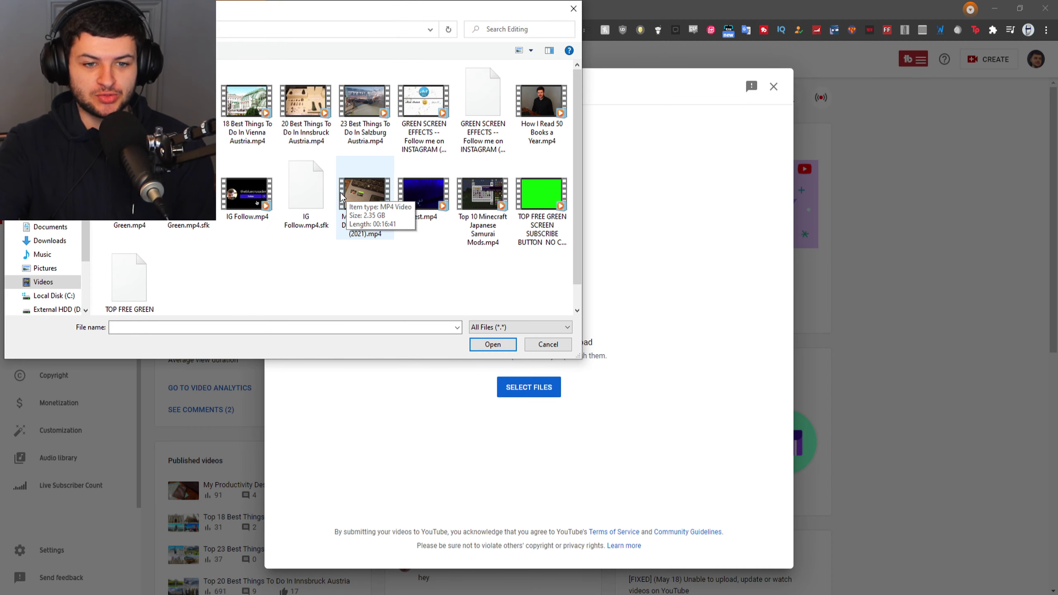
{"action": "left_click_drag", "start_coordinate": [268, 12], "coordinate": [561, 61]}
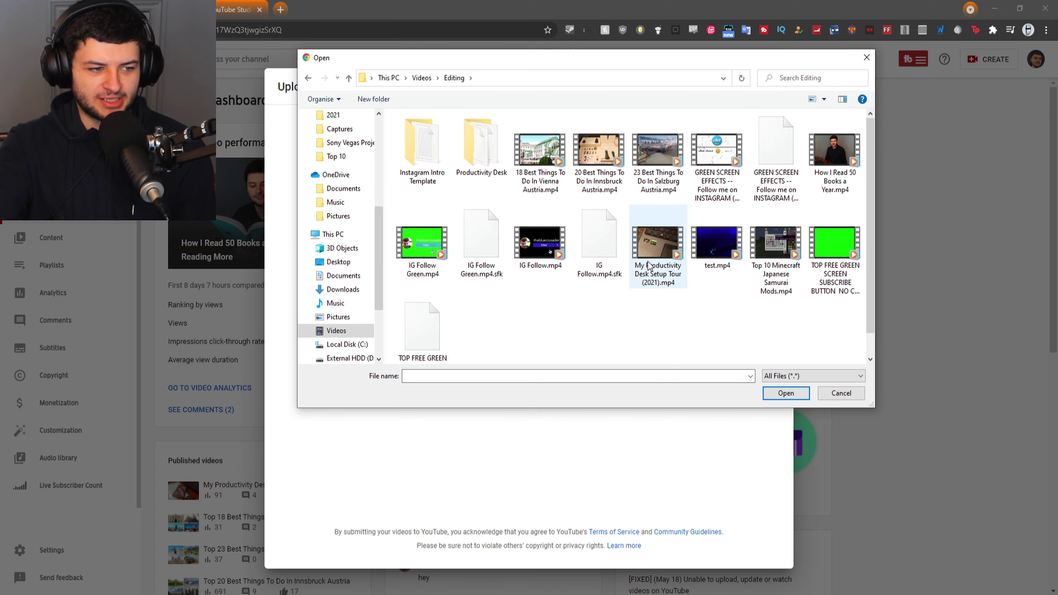
{"action": "left_click", "coordinate": [649, 275]}
{"action": "double_click", "coordinate": [662, 278]}
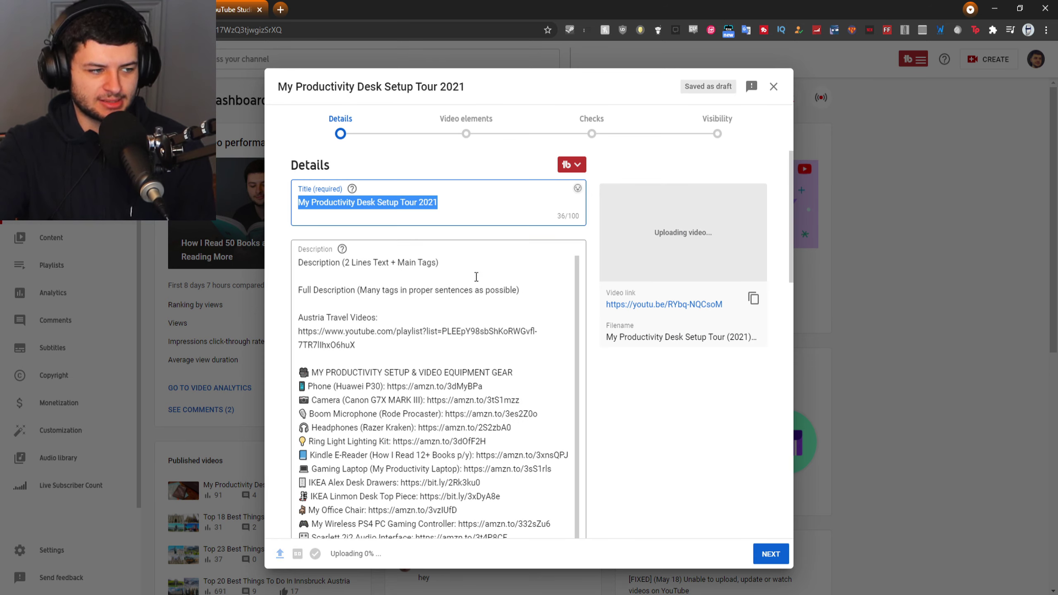
- Read through the default video description, including the equipment links and the "How I GROW My YouTube Channel FAST" link
{"action": "left_click_drag", "start_coordinate": [307, 261], "coordinate": [531, 346]}
{"action": "left_click", "coordinate": [531, 346]}
{"action": "scroll", "coordinate": [456, 317], "scroll_direction": "down", "scroll_amount": 3}
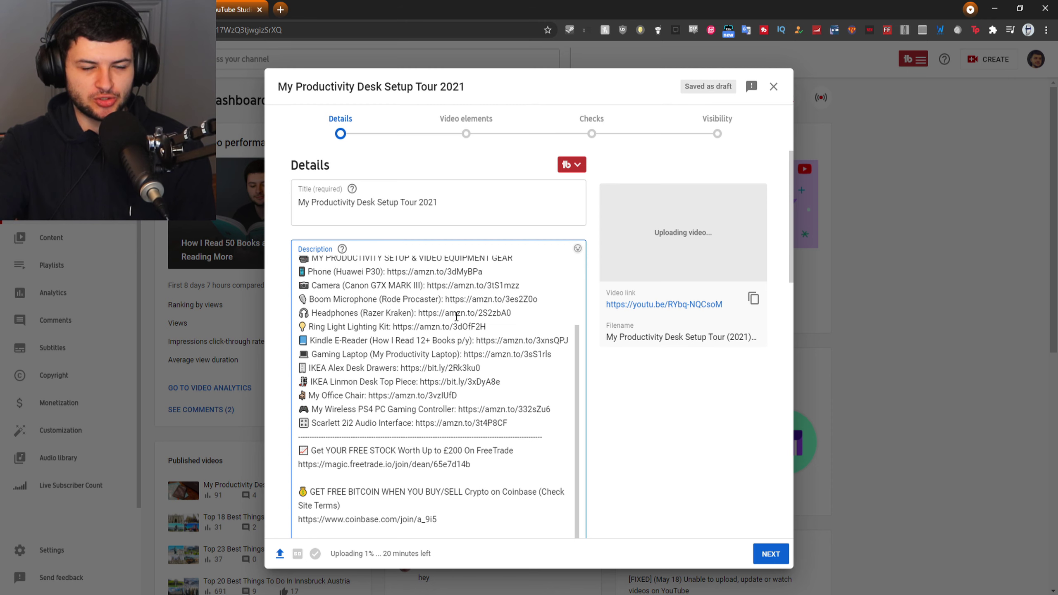
{"action": "scroll", "coordinate": [456, 316], "scroll_direction": "down", "scroll_amount": 6}
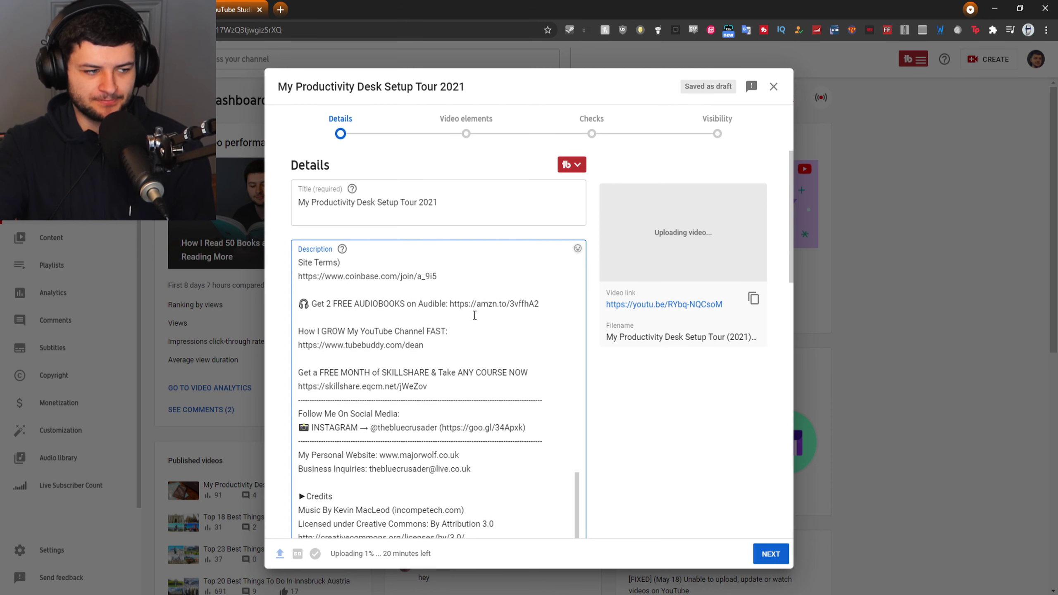
{"action": "left_click_drag", "start_coordinate": [423, 345], "coordinate": [291, 337]}
{"action": "left_click", "coordinate": [304, 332]}
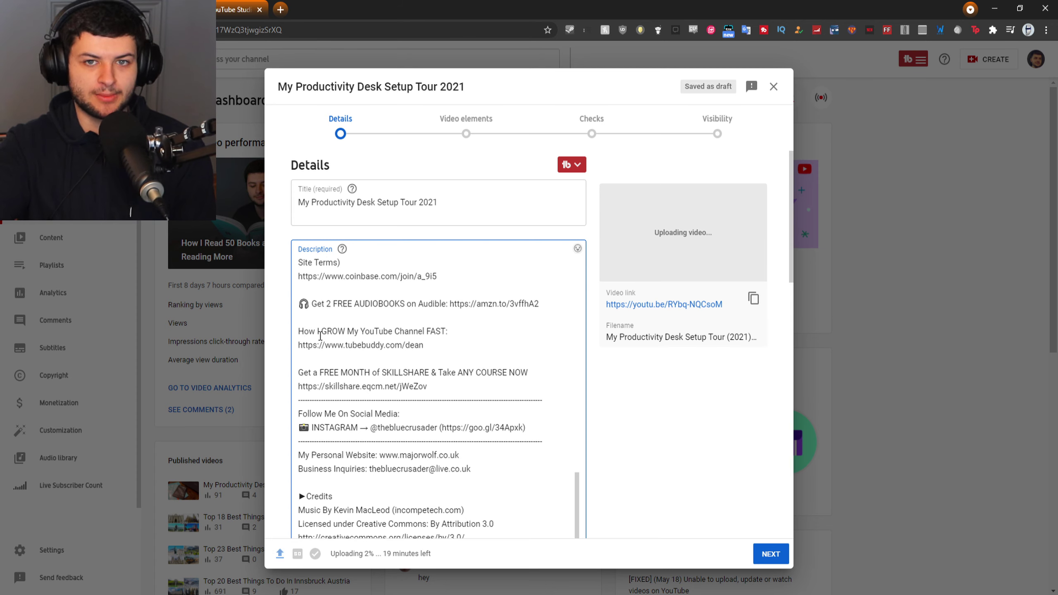
{"action": "scroll", "coordinate": [320, 336], "scroll_direction": "down", "scroll_amount": 10}
{"action": "scroll", "coordinate": [637, 401], "scroll_direction": "up", "scroll_amount": 10}
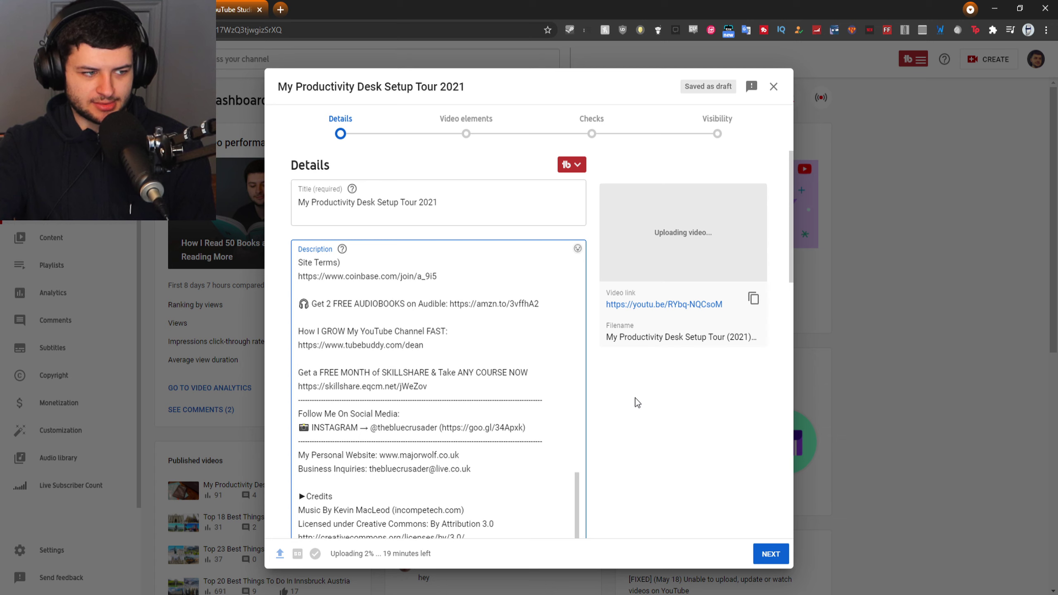
- View the upload defaults and the existing SEO Studio optimizations available for this upload
{"action": "left_click", "coordinate": [568, 167]}
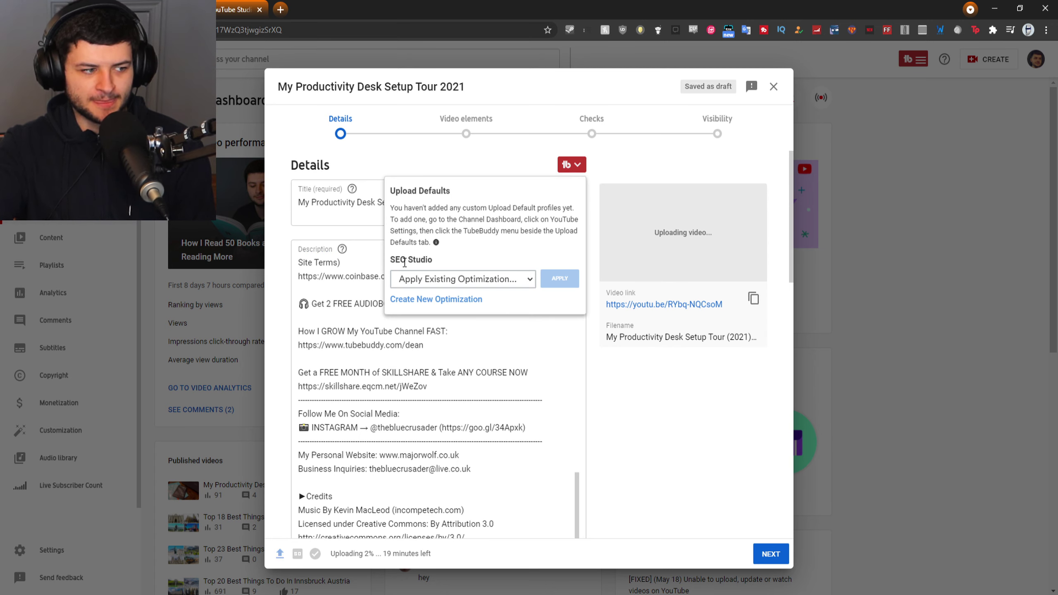
{"action": "double_click", "coordinate": [427, 259]}
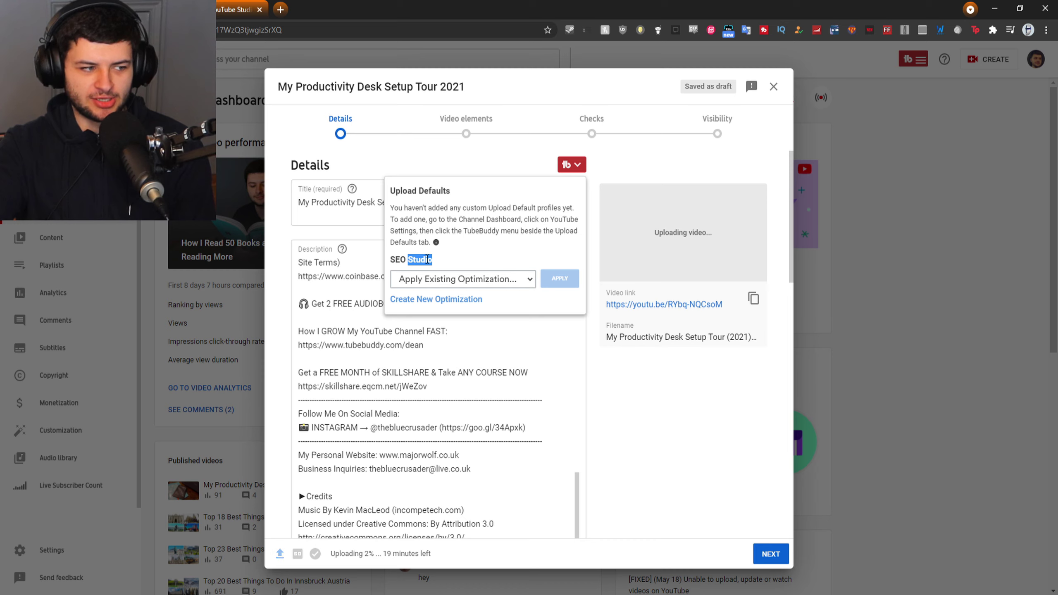
{"action": "left_click", "coordinate": [447, 277]}
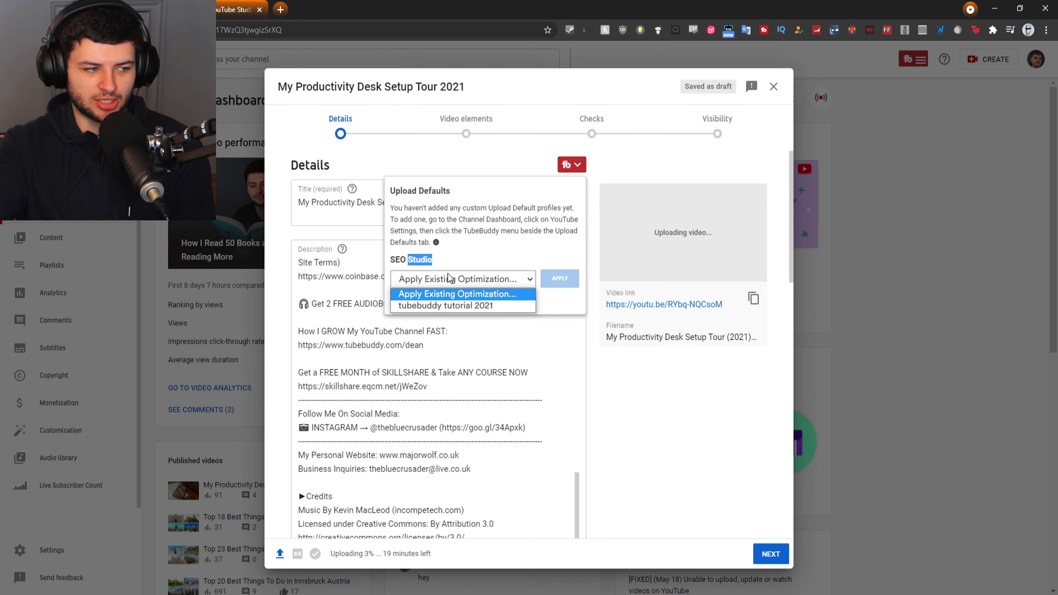
{"action": "left_click", "coordinate": [436, 306]}
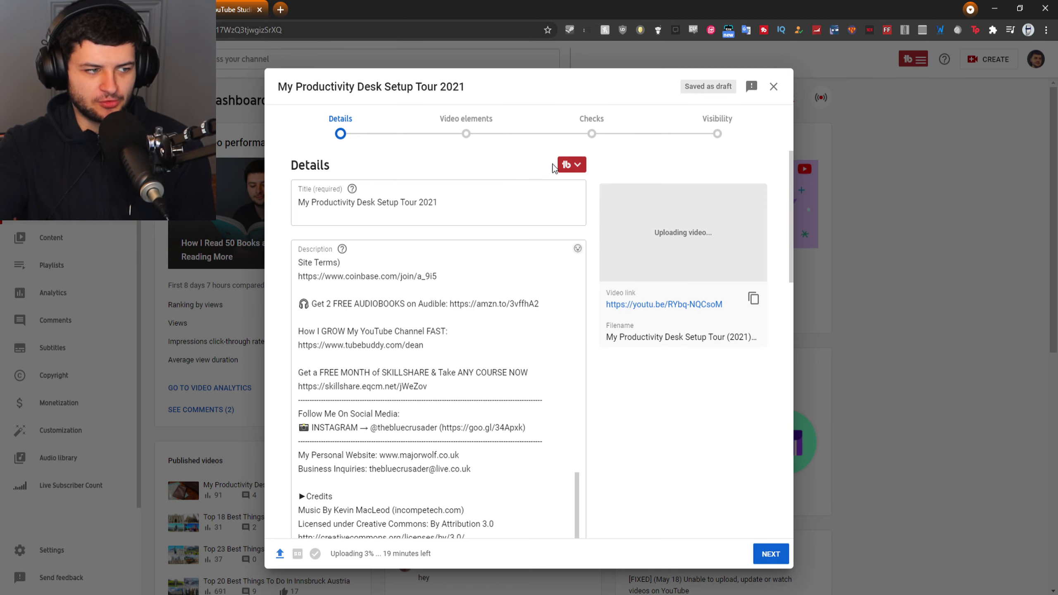
- Mark the video as not made for kids and apply the existing SEO Studio optimization "tubebuddy tutorial 2021" to the upload
{"action": "left_click", "coordinate": [480, 133]}
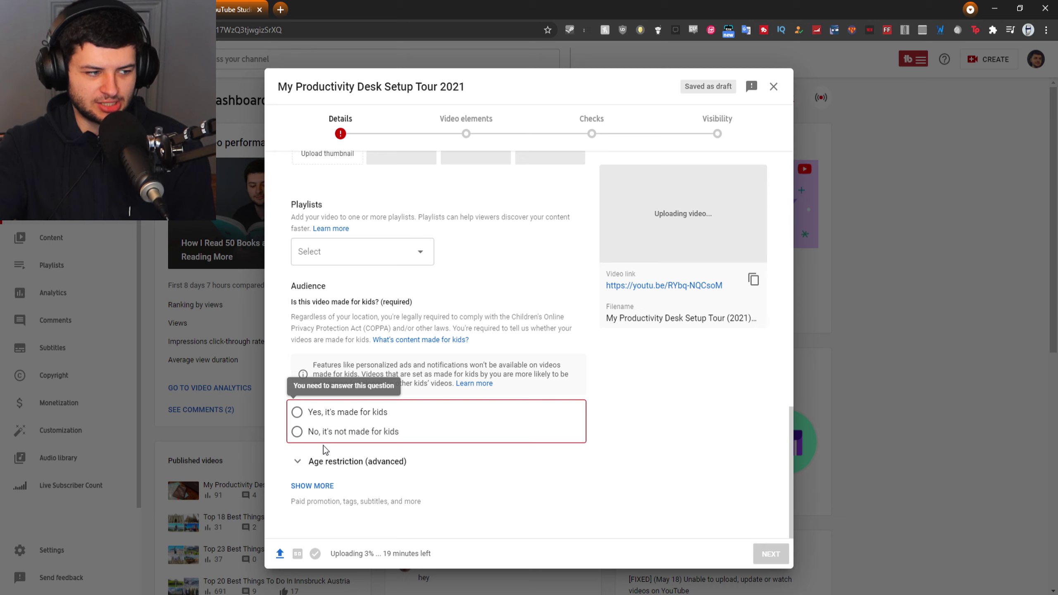
{"action": "left_click", "coordinate": [313, 434]}
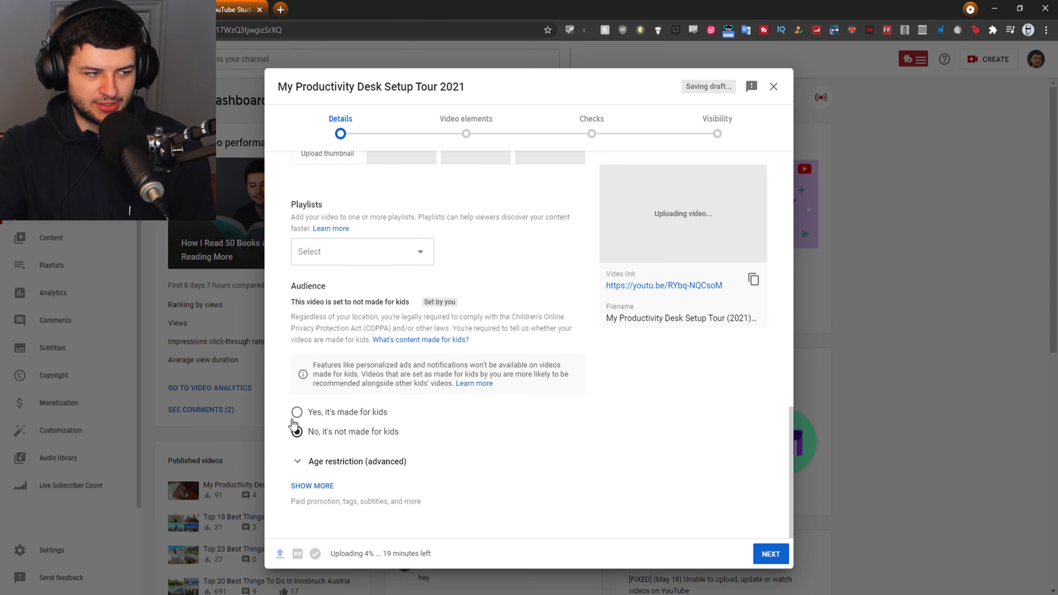
{"action": "scroll", "coordinate": [331, 424], "scroll_direction": "up", "scroll_amount": 4}
{"action": "scroll", "coordinate": [332, 424], "scroll_direction": "up", "scroll_amount": 10}
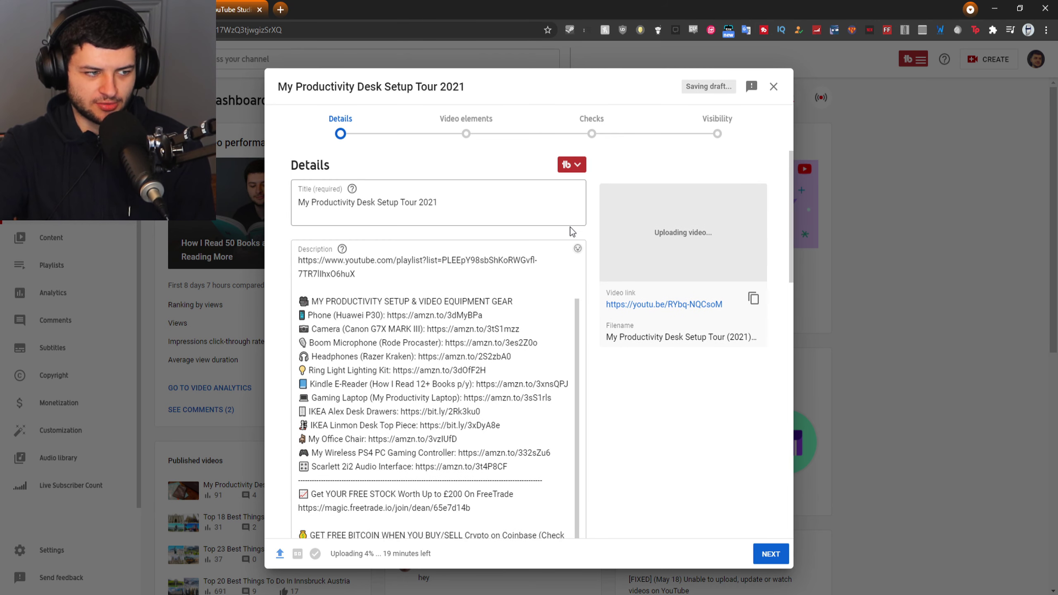
{"action": "left_click", "coordinate": [574, 166]}
{"action": "left_click", "coordinate": [463, 279]}
{"action": "left_click", "coordinate": [462, 300]}
{"action": "left_click", "coordinate": [560, 278]}
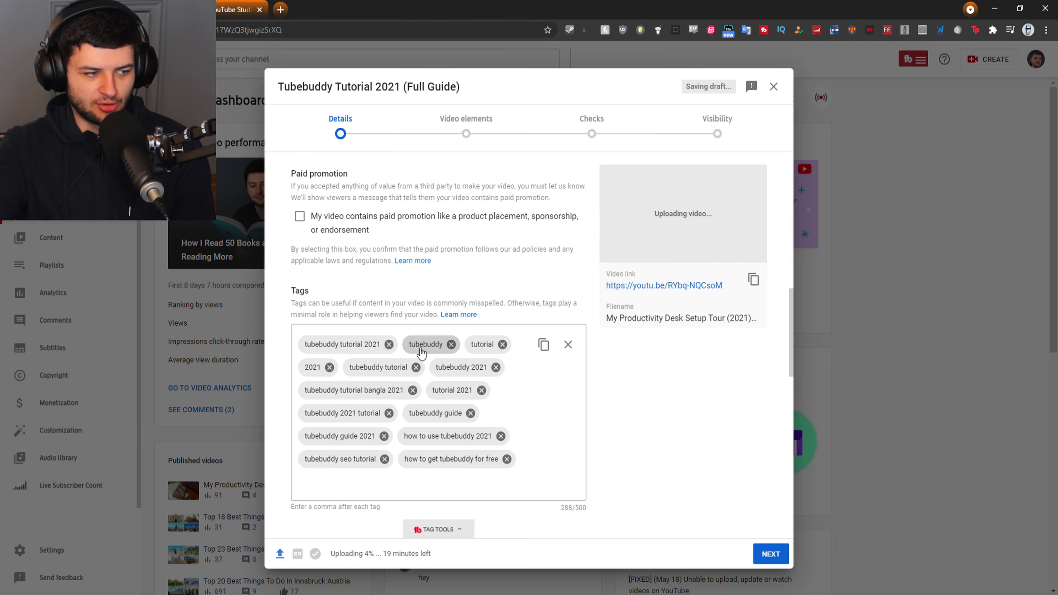
- Check the title, description, thumbnail and tags of the upload after applying the SEO Studio optimization
{"action": "scroll", "coordinate": [477, 450], "scroll_direction": "up", "scroll_amount": 3}
{"action": "scroll", "coordinate": [477, 449], "scroll_direction": "up", "scroll_amount": 10}
{"action": "left_click_drag", "start_coordinate": [435, 203], "coordinate": [308, 199]}
{"action": "left_click", "coordinate": [416, 277]}
{"action": "triple_click", "coordinate": [447, 278]}
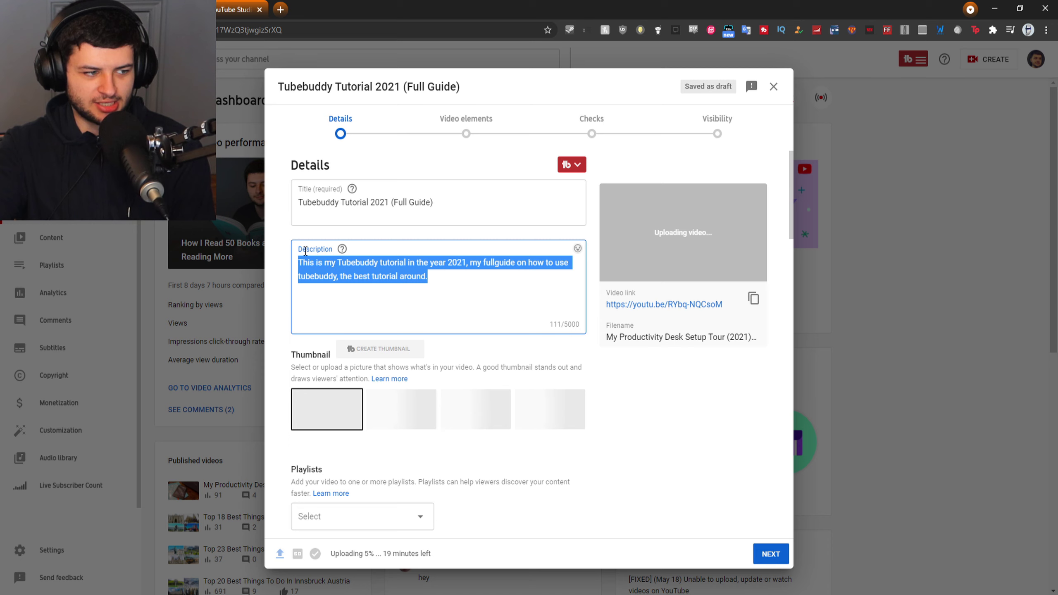
{"action": "left_click", "coordinate": [412, 278]}
{"action": "mouse_move", "coordinate": [338, 420]}
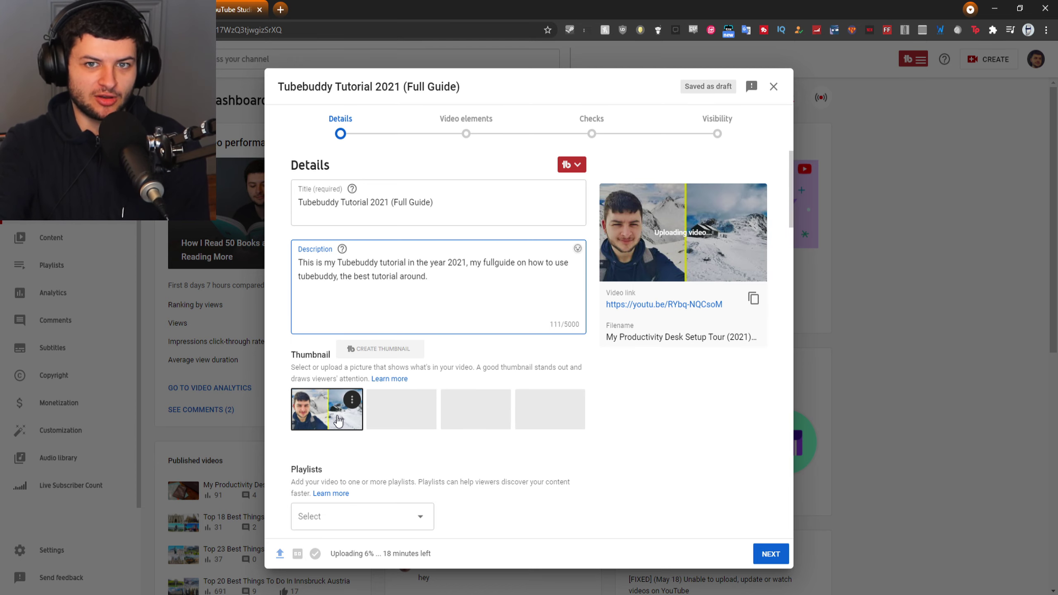
{"action": "key", "text": "ctrl+a"}
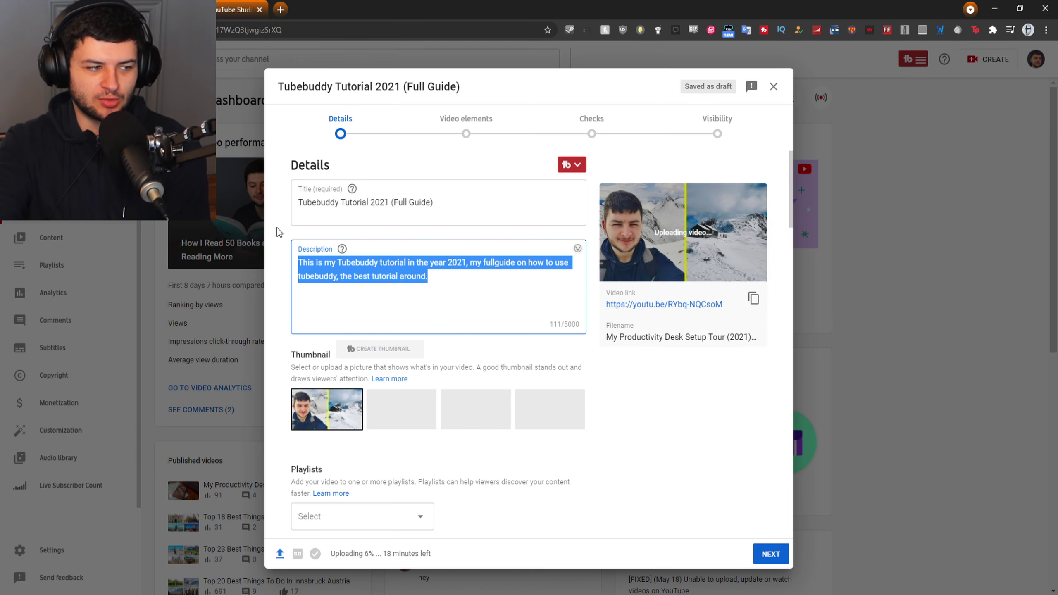
{"action": "left_click", "coordinate": [460, 286]}
{"action": "scroll", "coordinate": [460, 285], "scroll_direction": "down", "scroll_amount": 3}
{"action": "scroll", "coordinate": [432, 285], "scroll_direction": "down", "scroll_amount": 15}
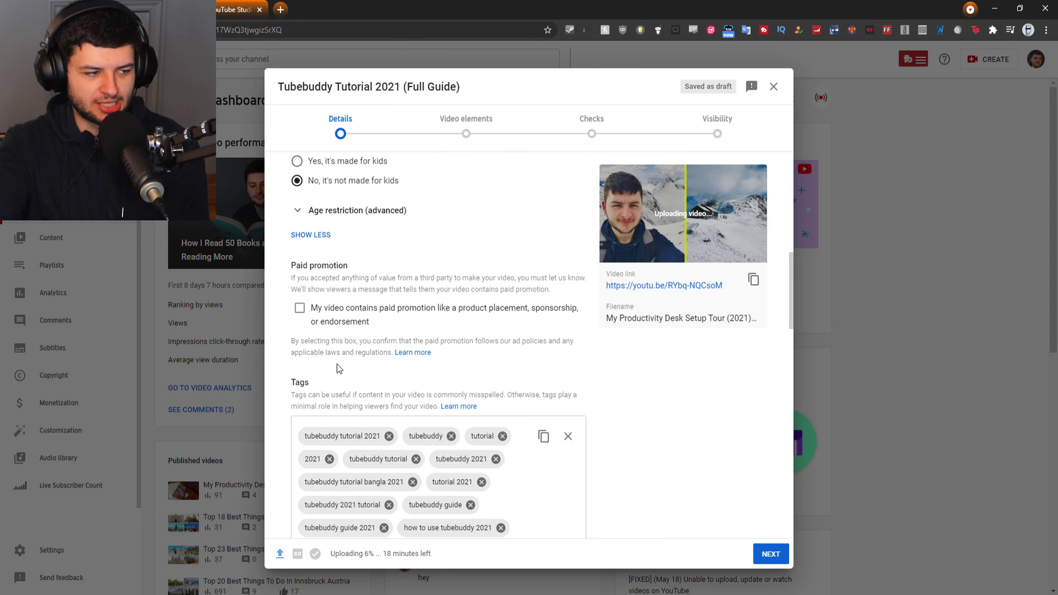
{"action": "scroll", "coordinate": [354, 237], "scroll_direction": "up", "scroll_amount": 4}
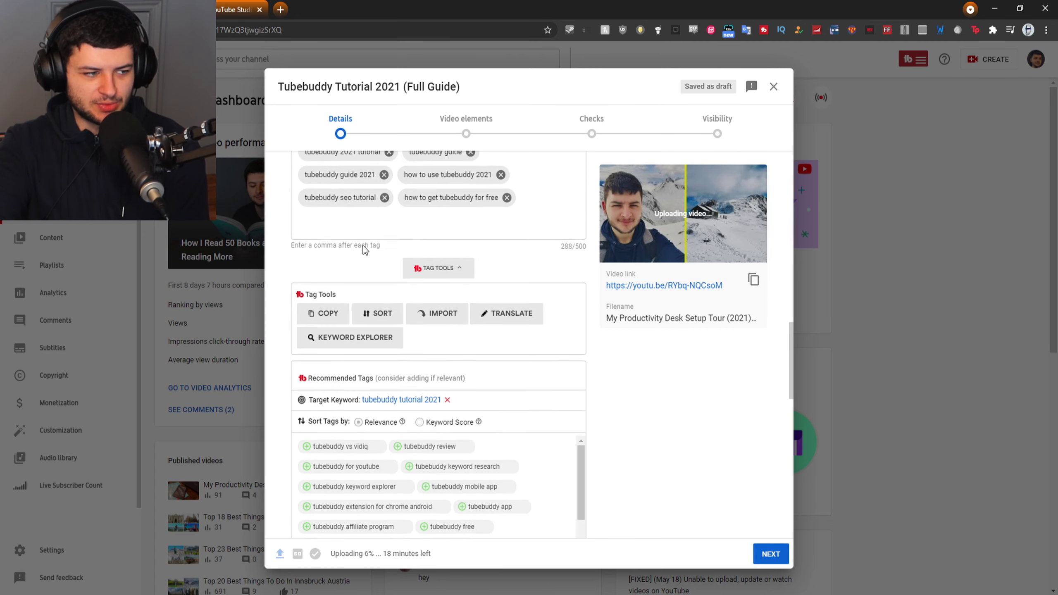
- Remove the target keyword "tubebuddy tutorial 2021" from the recommended tags section
{"action": "scroll", "coordinate": [329, 300], "scroll_direction": "down", "scroll_amount": 3}
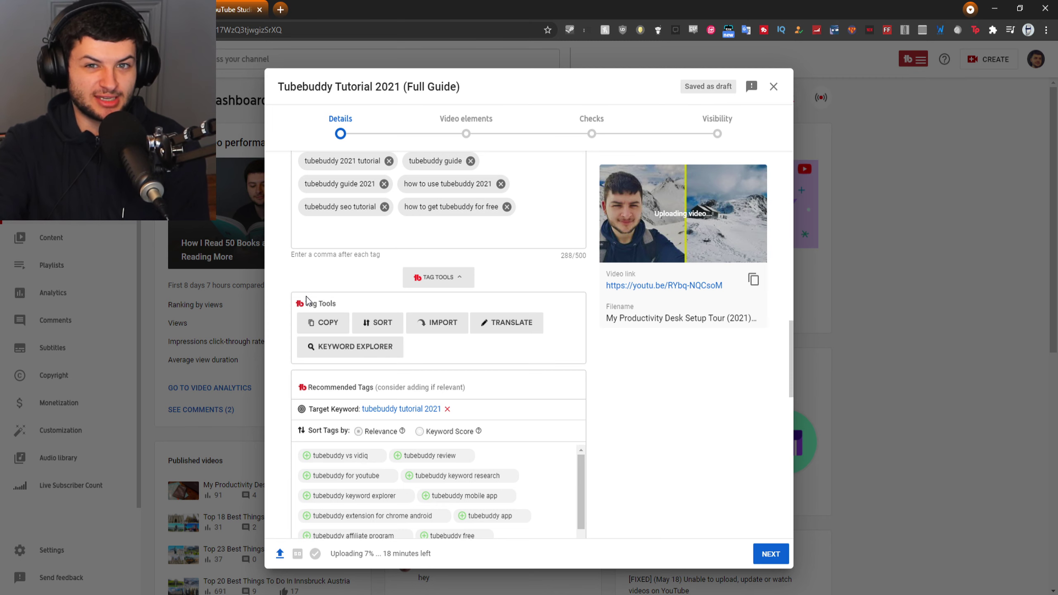
{"action": "scroll", "coordinate": [317, 270], "scroll_direction": "down", "scroll_amount": 3}
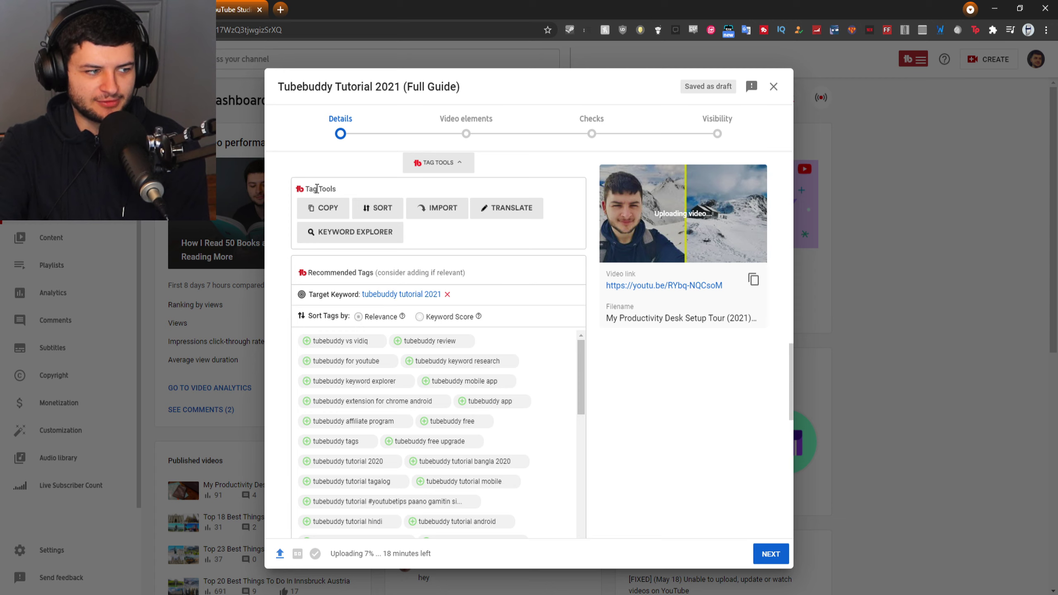
{"action": "scroll", "coordinate": [369, 273], "scroll_direction": "down", "scroll_amount": 1}
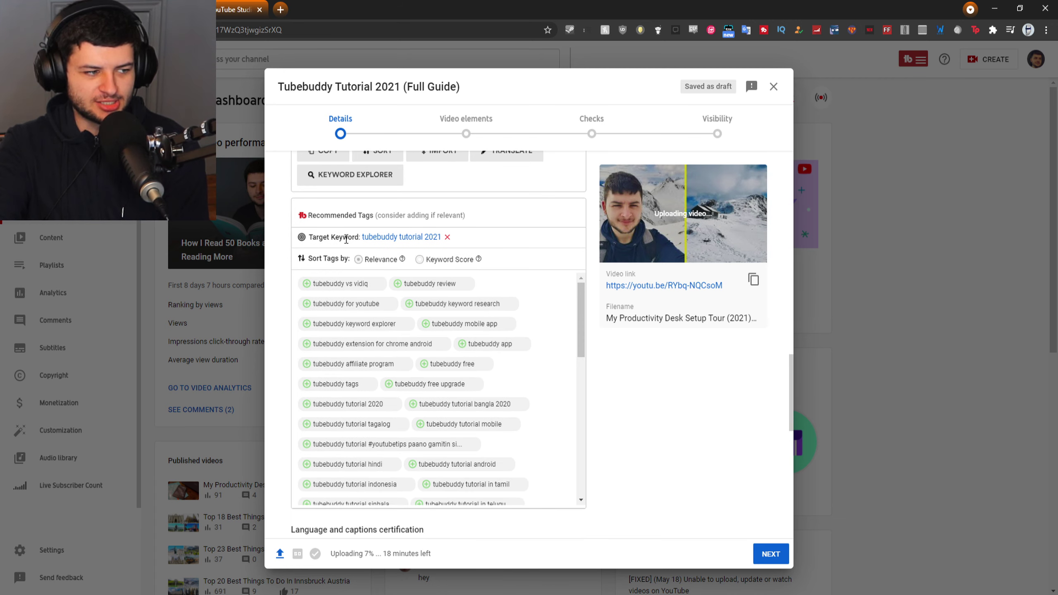
{"action": "left_click_drag", "start_coordinate": [310, 236], "coordinate": [458, 238]}
{"action": "left_click", "coordinate": [487, 236]}
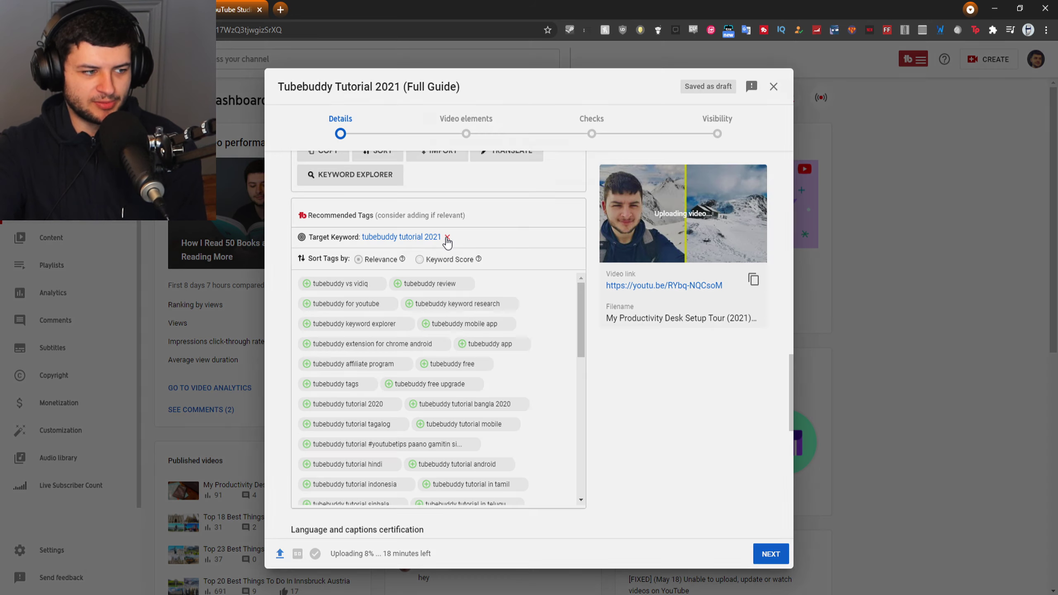
{"action": "left_click", "coordinate": [447, 238]}
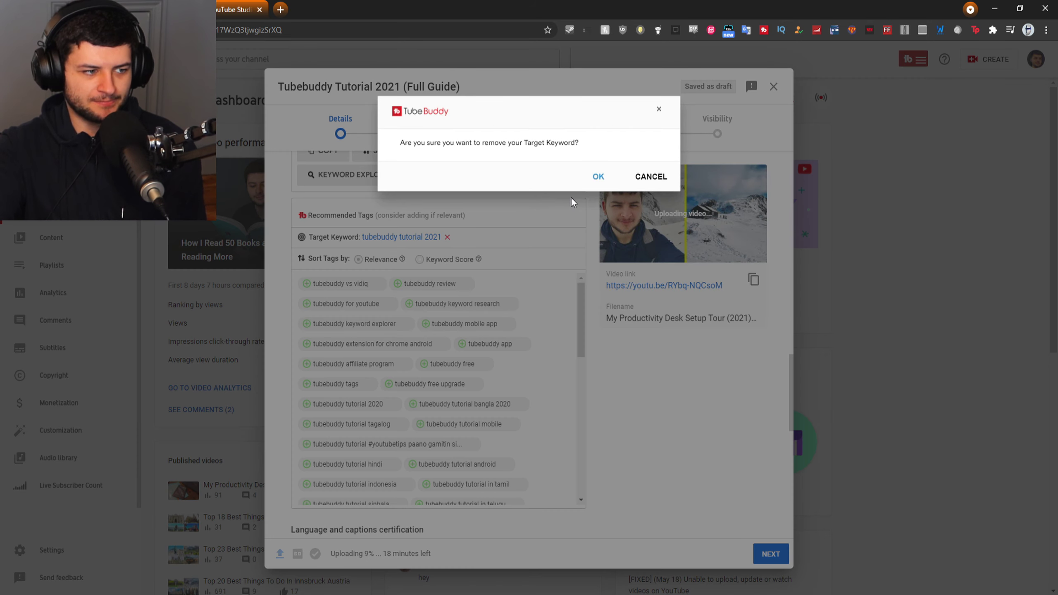
{"action": "left_click", "coordinate": [597, 176]}
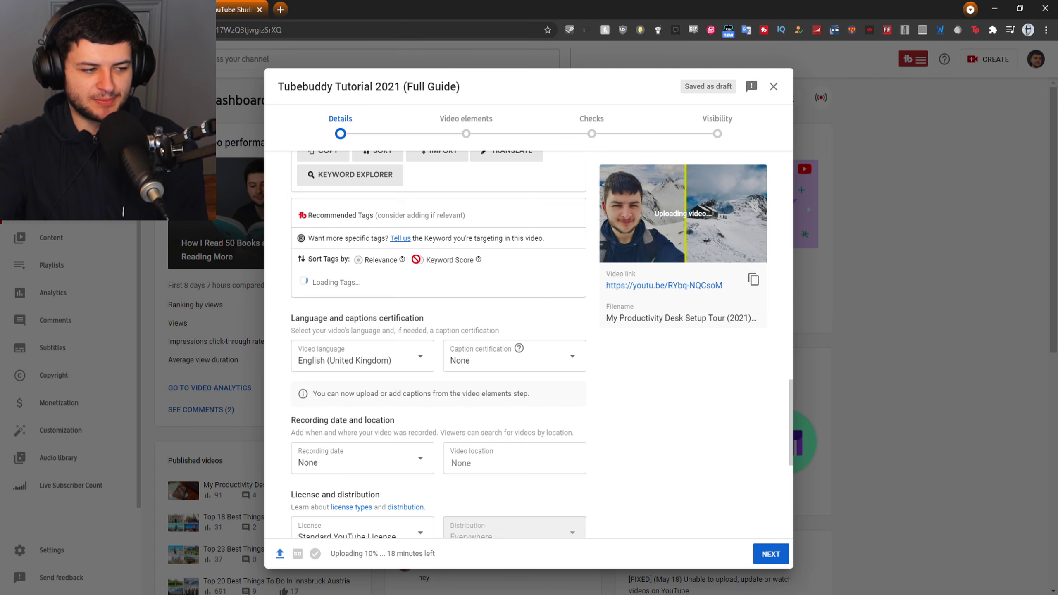
{"action": "scroll", "coordinate": [415, 260], "scroll_direction": "down", "scroll_amount": 3}
{"action": "scroll", "coordinate": [418, 269], "scroll_direction": "up", "scroll_amount": 3}
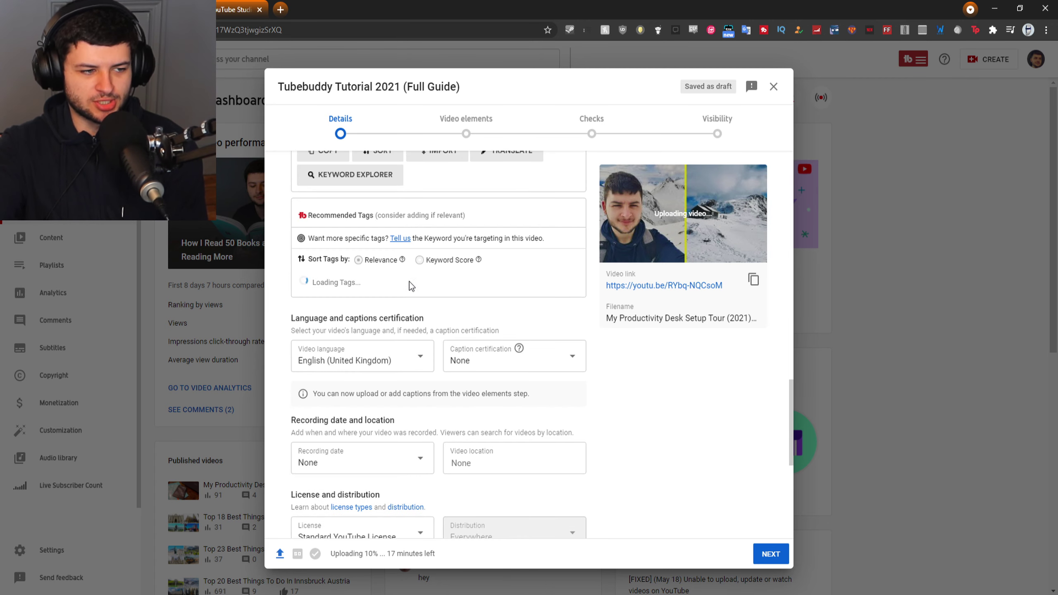
{"action": "scroll", "coordinate": [411, 278], "scroll_direction": "up", "scroll_amount": 5}
{"action": "scroll", "coordinate": [392, 256], "scroll_direction": "down", "scroll_amount": 2}
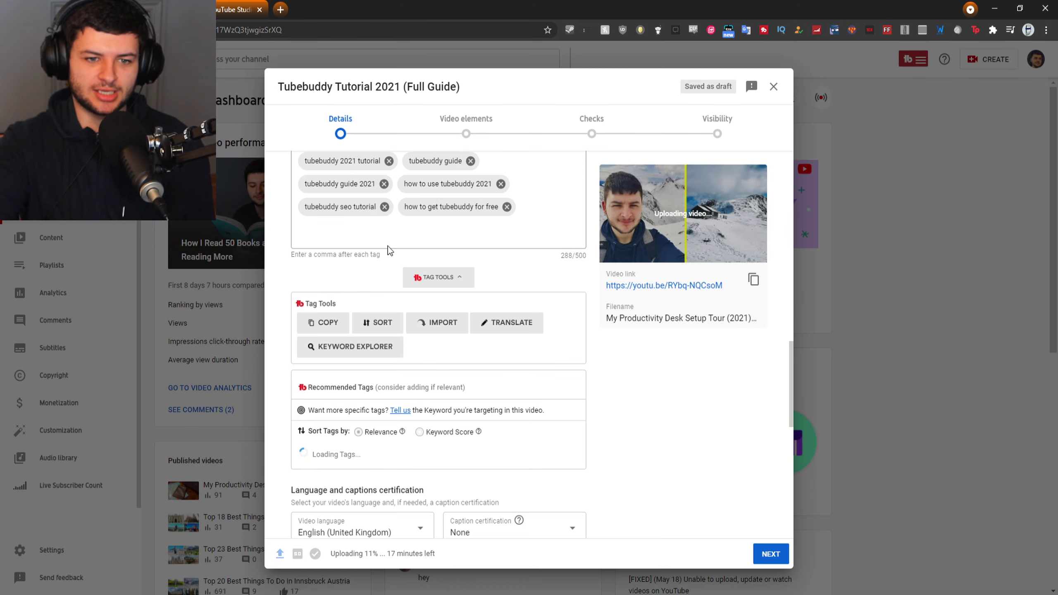
{"action": "scroll", "coordinate": [435, 289], "scroll_direction": "down", "scroll_amount": 12}
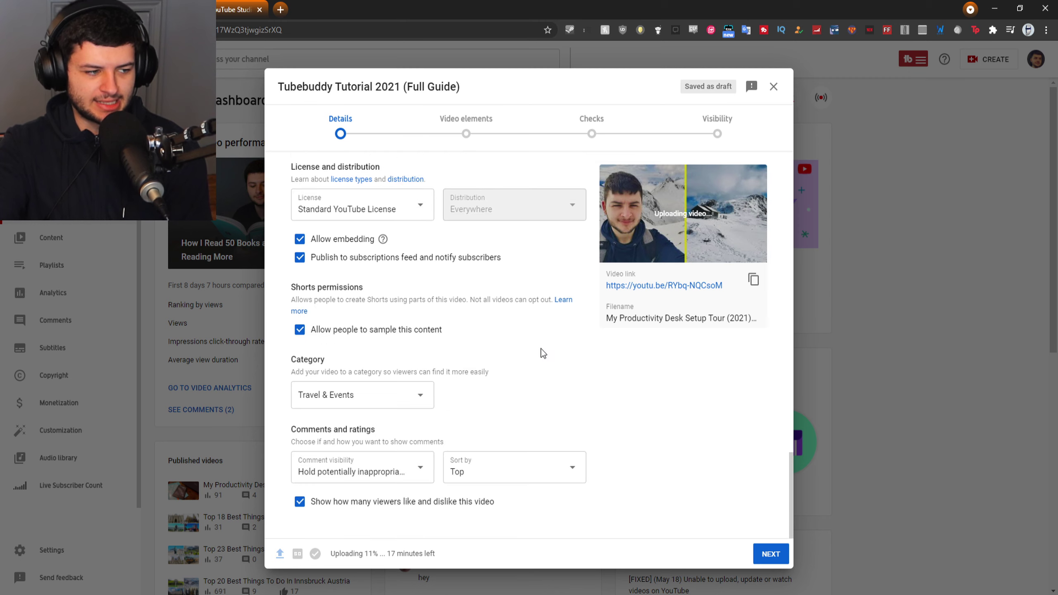
- Sort the recommended tags by keyword score and add "how to use tubebuddy on android 2021" to the video's tags
{"action": "scroll", "coordinate": [542, 353], "scroll_direction": "up", "scroll_amount": 12}
{"action": "scroll", "coordinate": [500, 350], "scroll_direction": "down", "scroll_amount": 3}
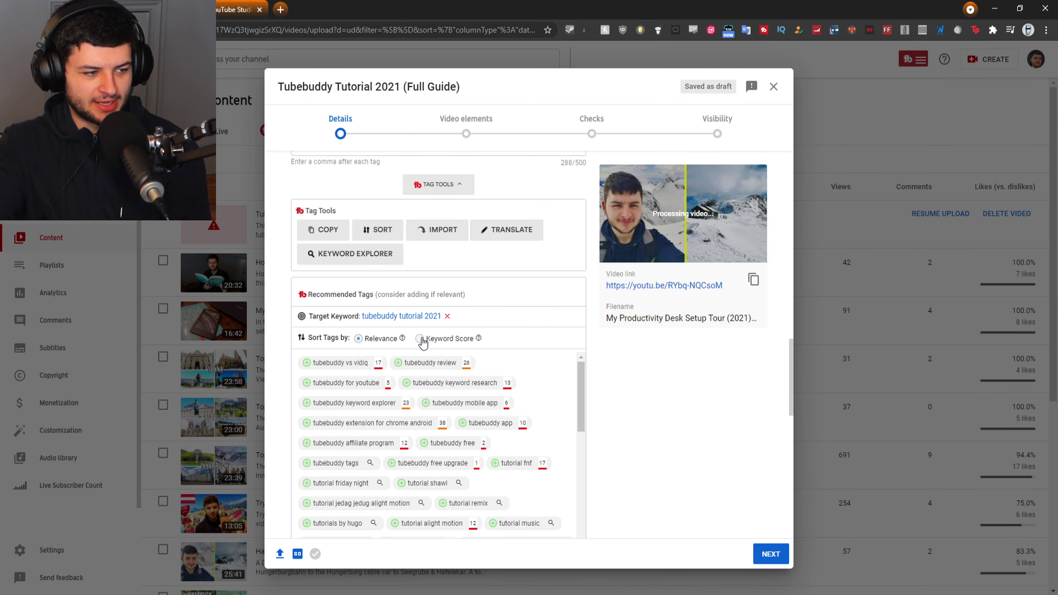
{"action": "left_click", "coordinate": [420, 338]}
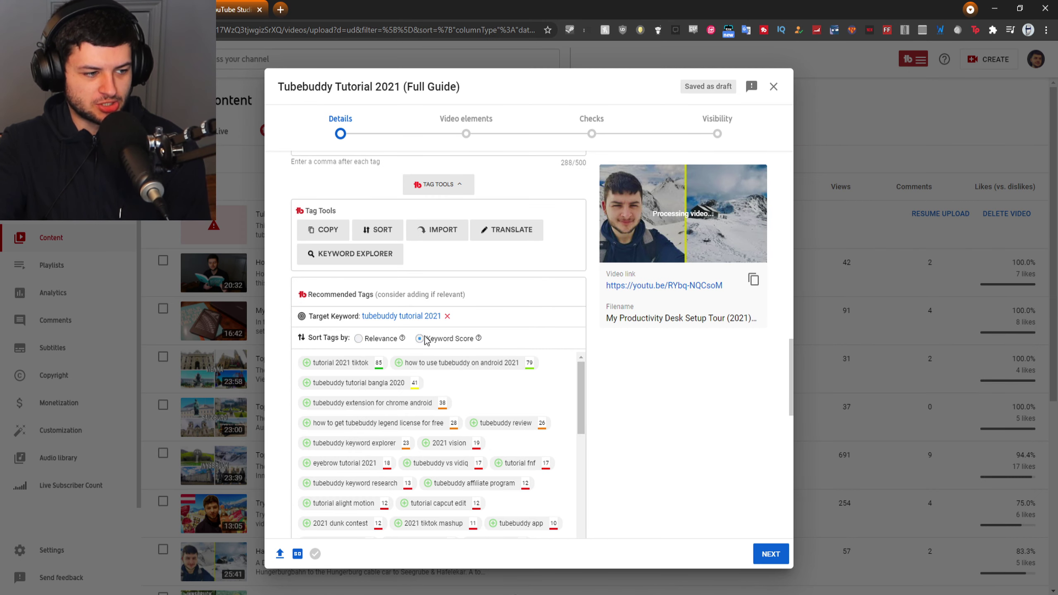
{"action": "left_click", "coordinate": [402, 363]}
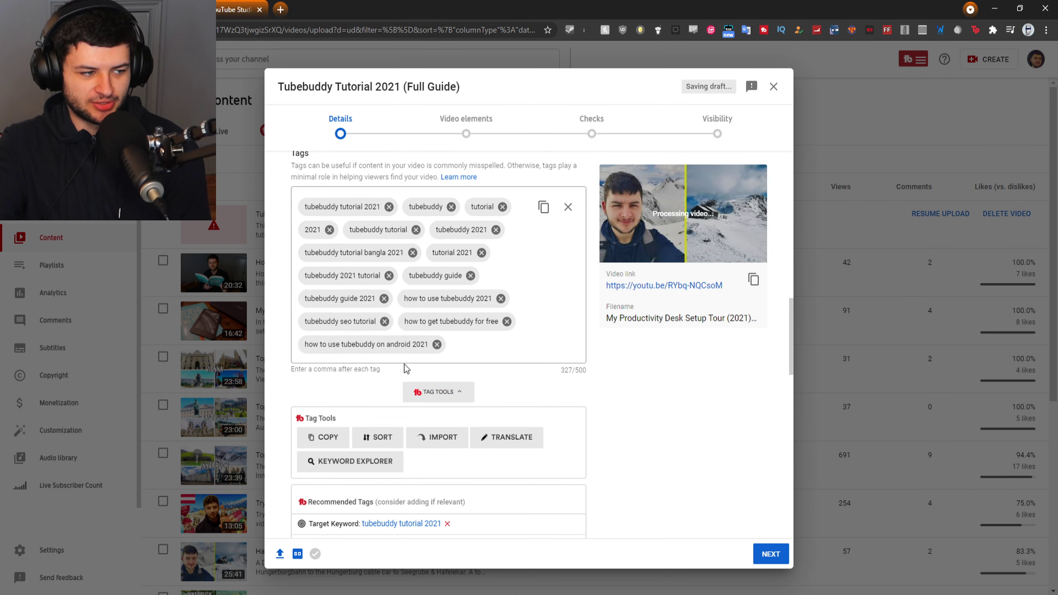
- Add the recommended tags "tubebuddy vs vidiq" and "tubebuddy review" to the video's tags
{"action": "scroll", "coordinate": [521, 354], "scroll_direction": "down", "scroll_amount": 4}
{"action": "scroll", "coordinate": [521, 354], "scroll_direction": "down", "scroll_amount": 1}
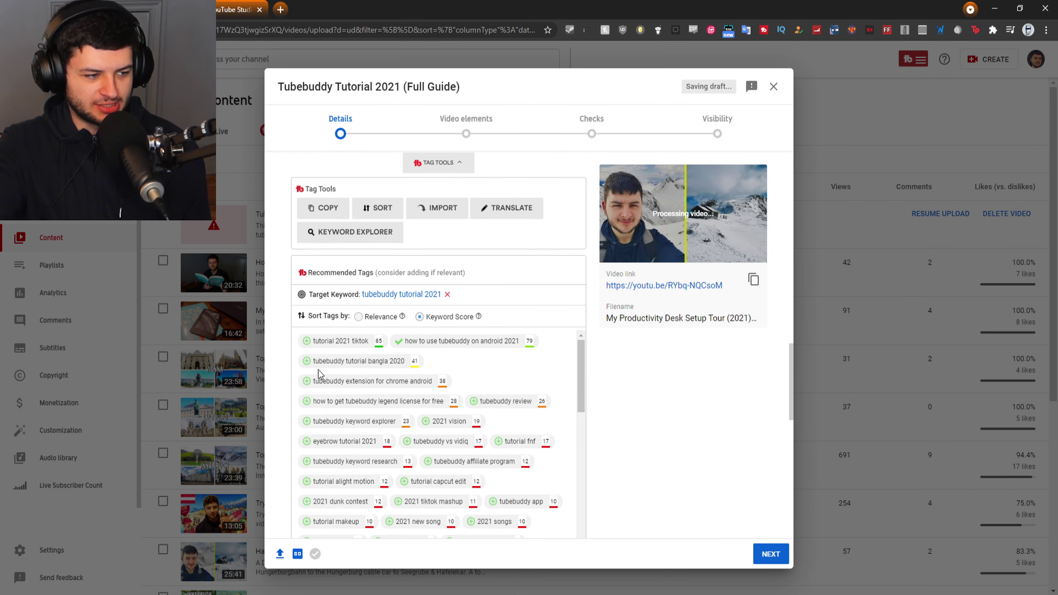
{"action": "left_click", "coordinate": [416, 441]}
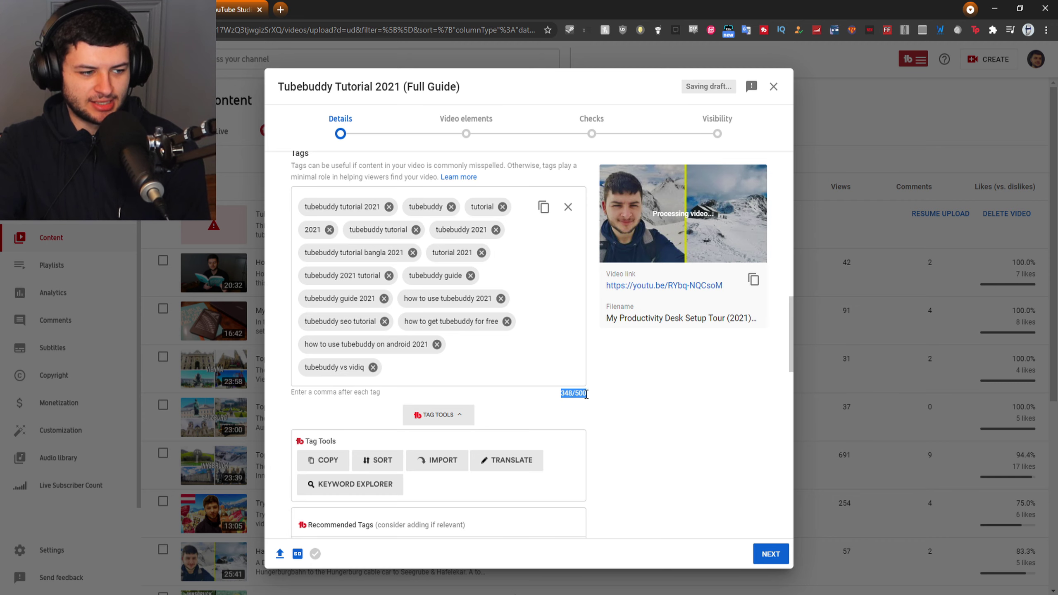
{"action": "scroll", "coordinate": [560, 398], "scroll_direction": "down", "scroll_amount": 5}
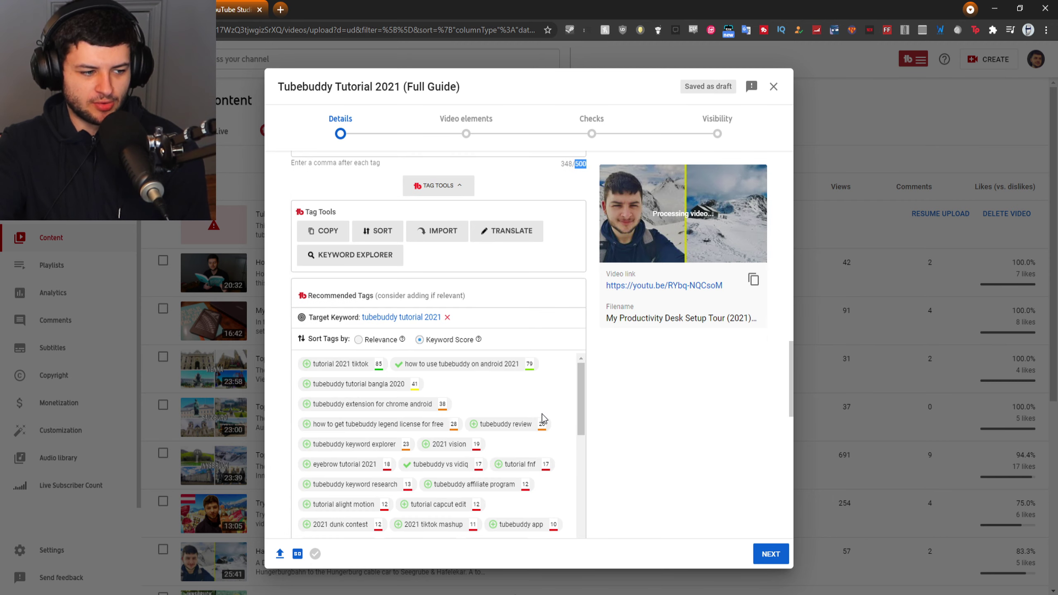
{"action": "left_click", "coordinate": [476, 424]}
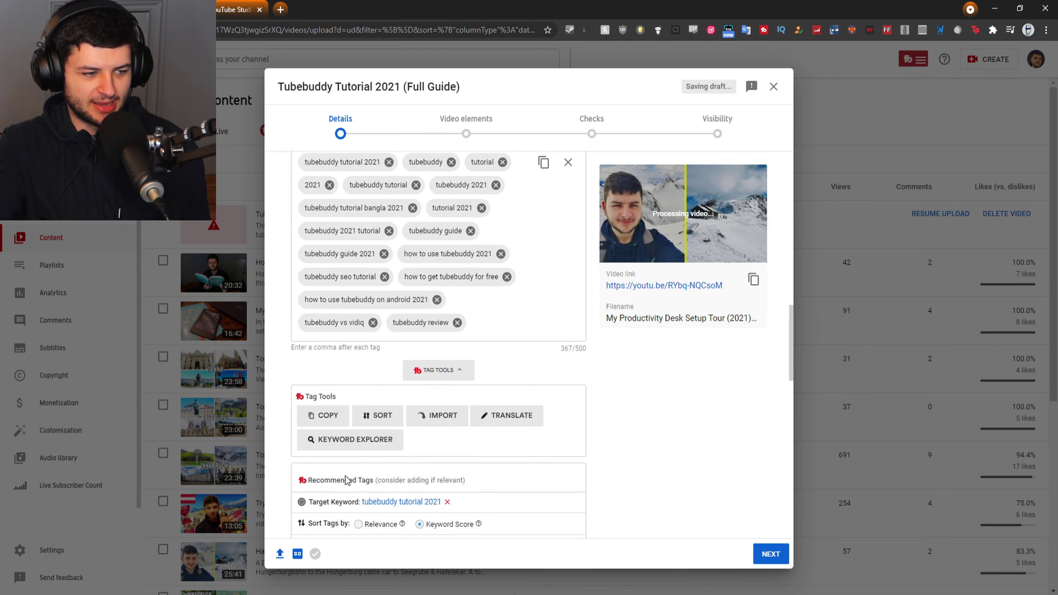
- Look over the remaining upload details and go on to the Video elements stage
{"action": "scroll", "coordinate": [599, 375], "scroll_direction": "up", "scroll_amount": 15}
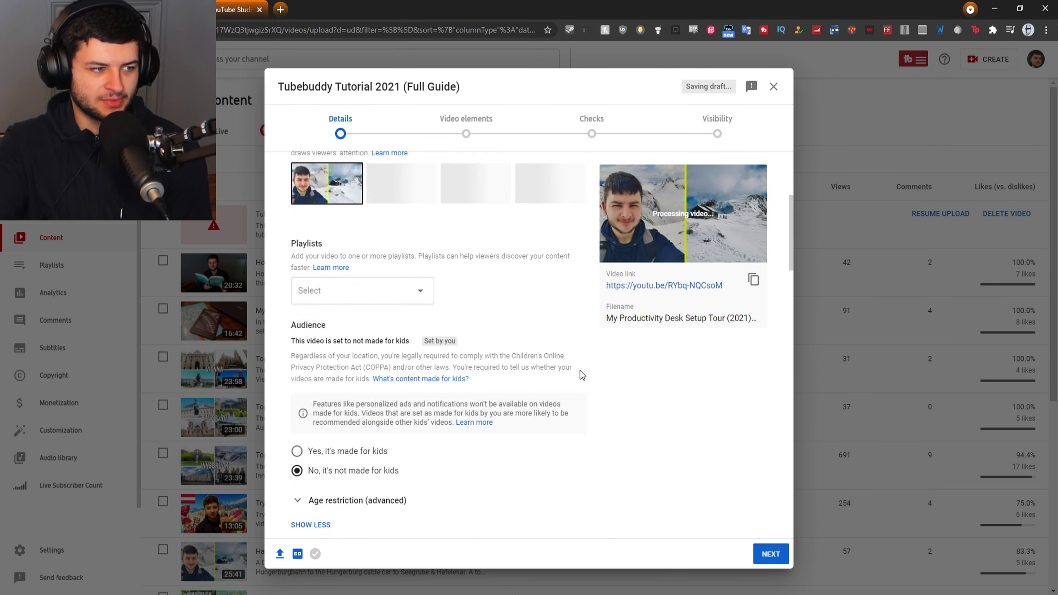
{"action": "scroll", "coordinate": [562, 358], "scroll_direction": "down", "scroll_amount": 10}
{"action": "scroll", "coordinate": [557, 346], "scroll_direction": "down", "scroll_amount": 15}
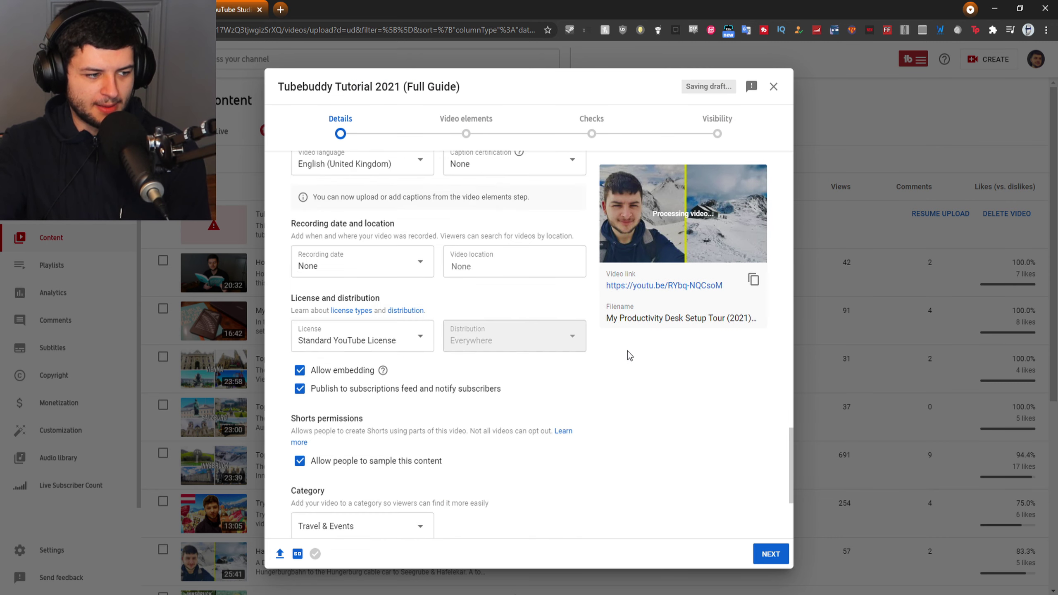
{"action": "left_click", "coordinate": [464, 130]}
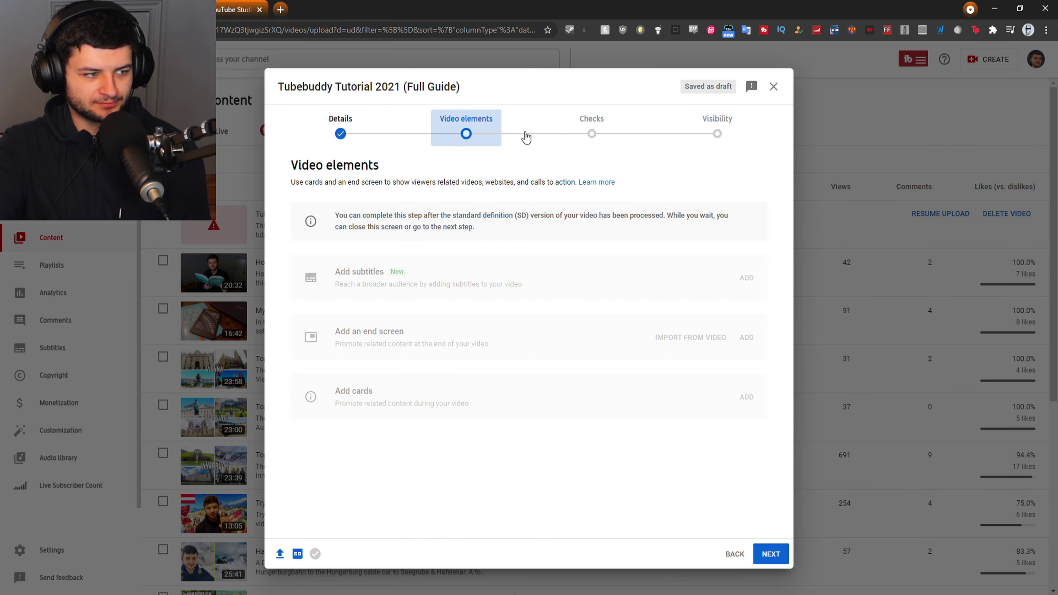